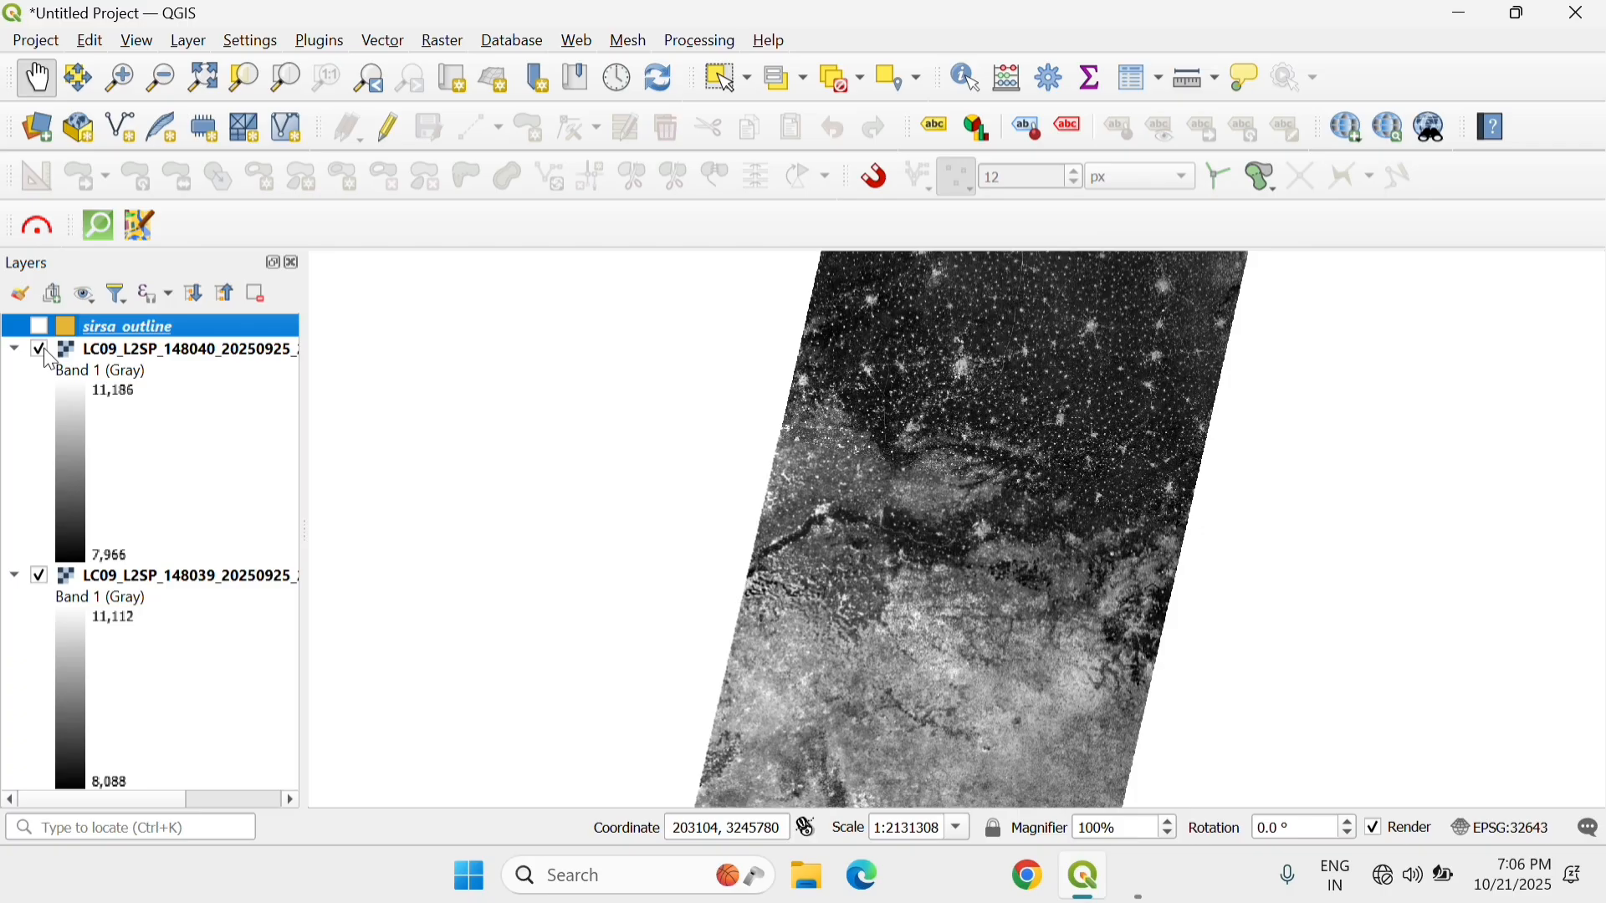
# - Hide the LC09 148040 scene and display the sirsa_outline boundary over the 148039 scene alone
pyautogui.click(43, 353)
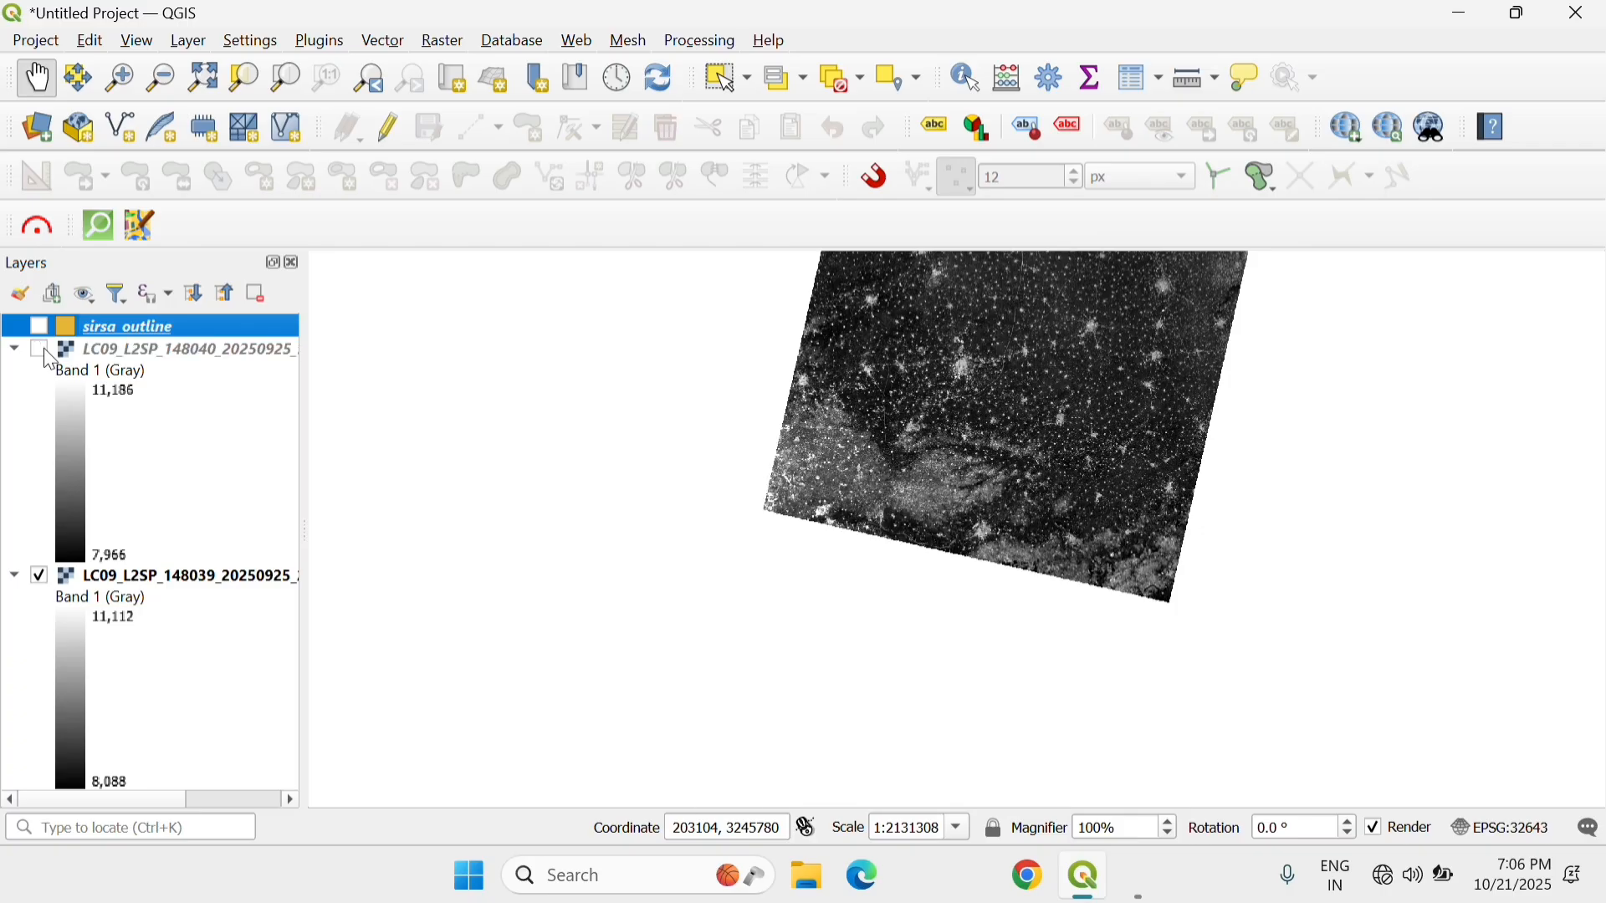
pyautogui.click(40, 579)
pyautogui.click(39, 574)
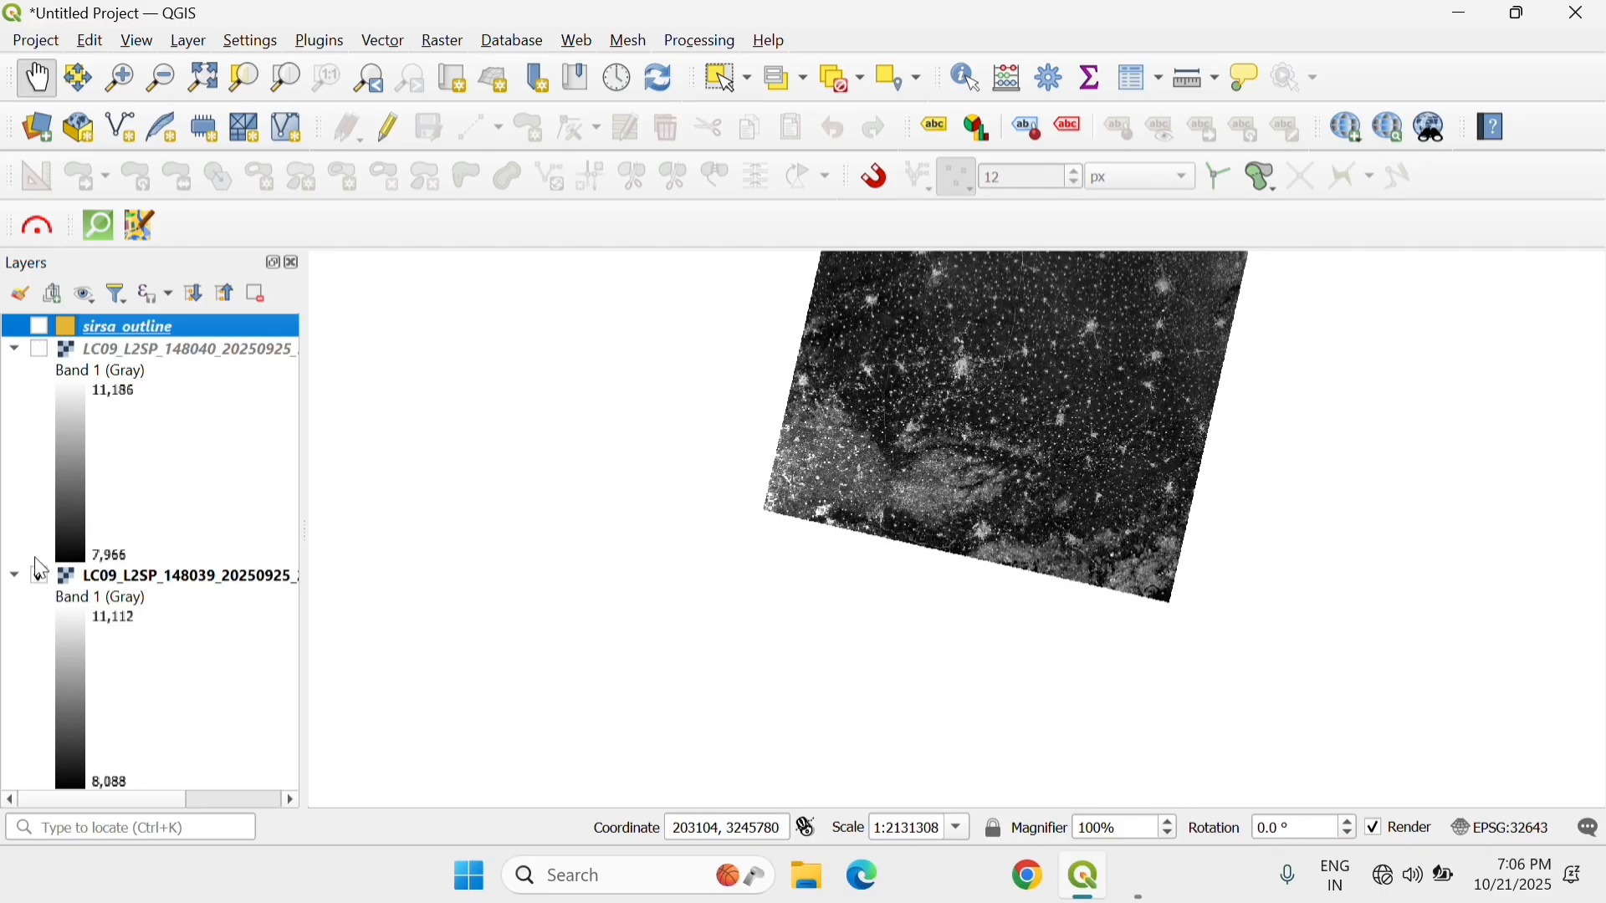
pyautogui.click(39, 326)
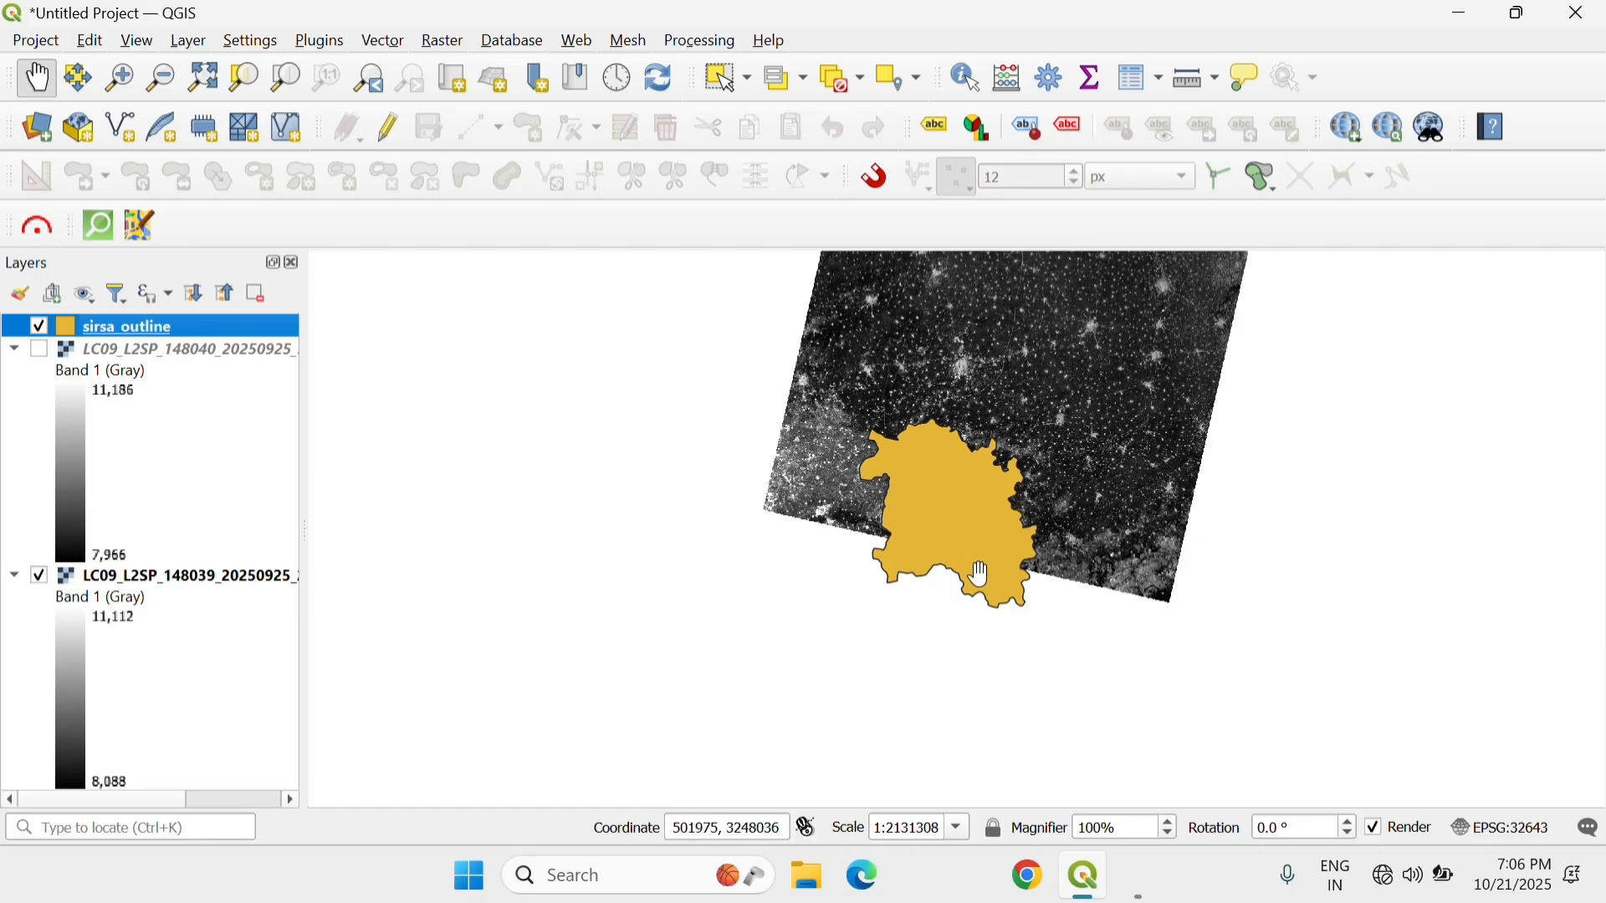
pyautogui.scroll(-1, 977, 572)
pyautogui.scroll(2, 943, 659)
pyautogui.moveTo(1004, 480); pyautogui.dragTo(936, 761)
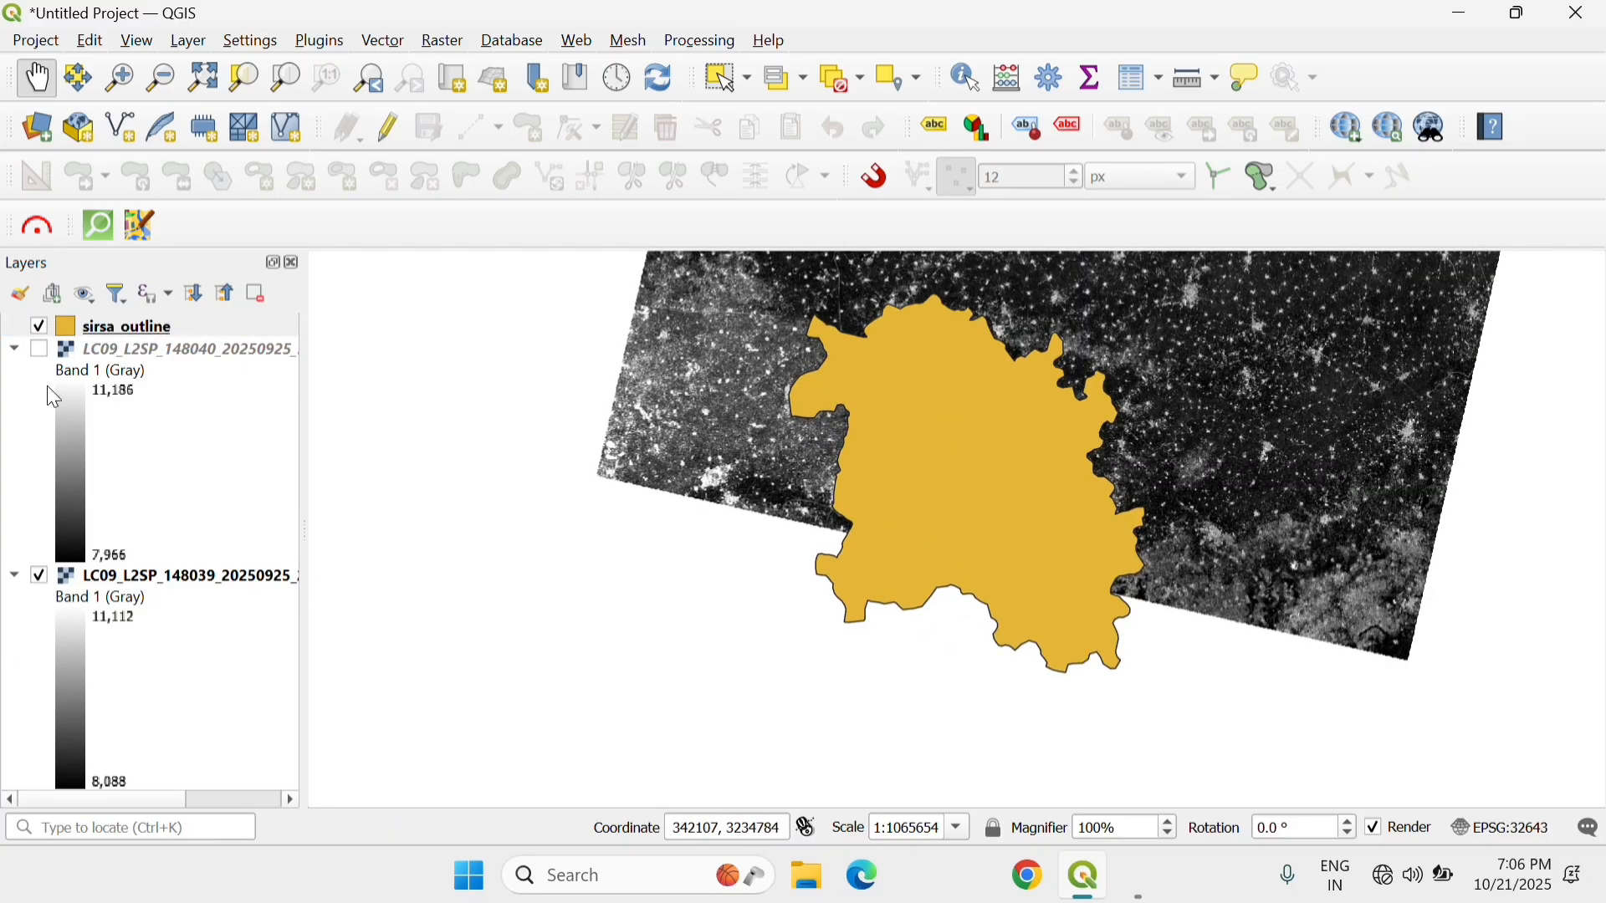
# - Show the LC09 148040 scene again and view the sirsa outline over both Landsat B2 rasters
pyautogui.click(39, 351)
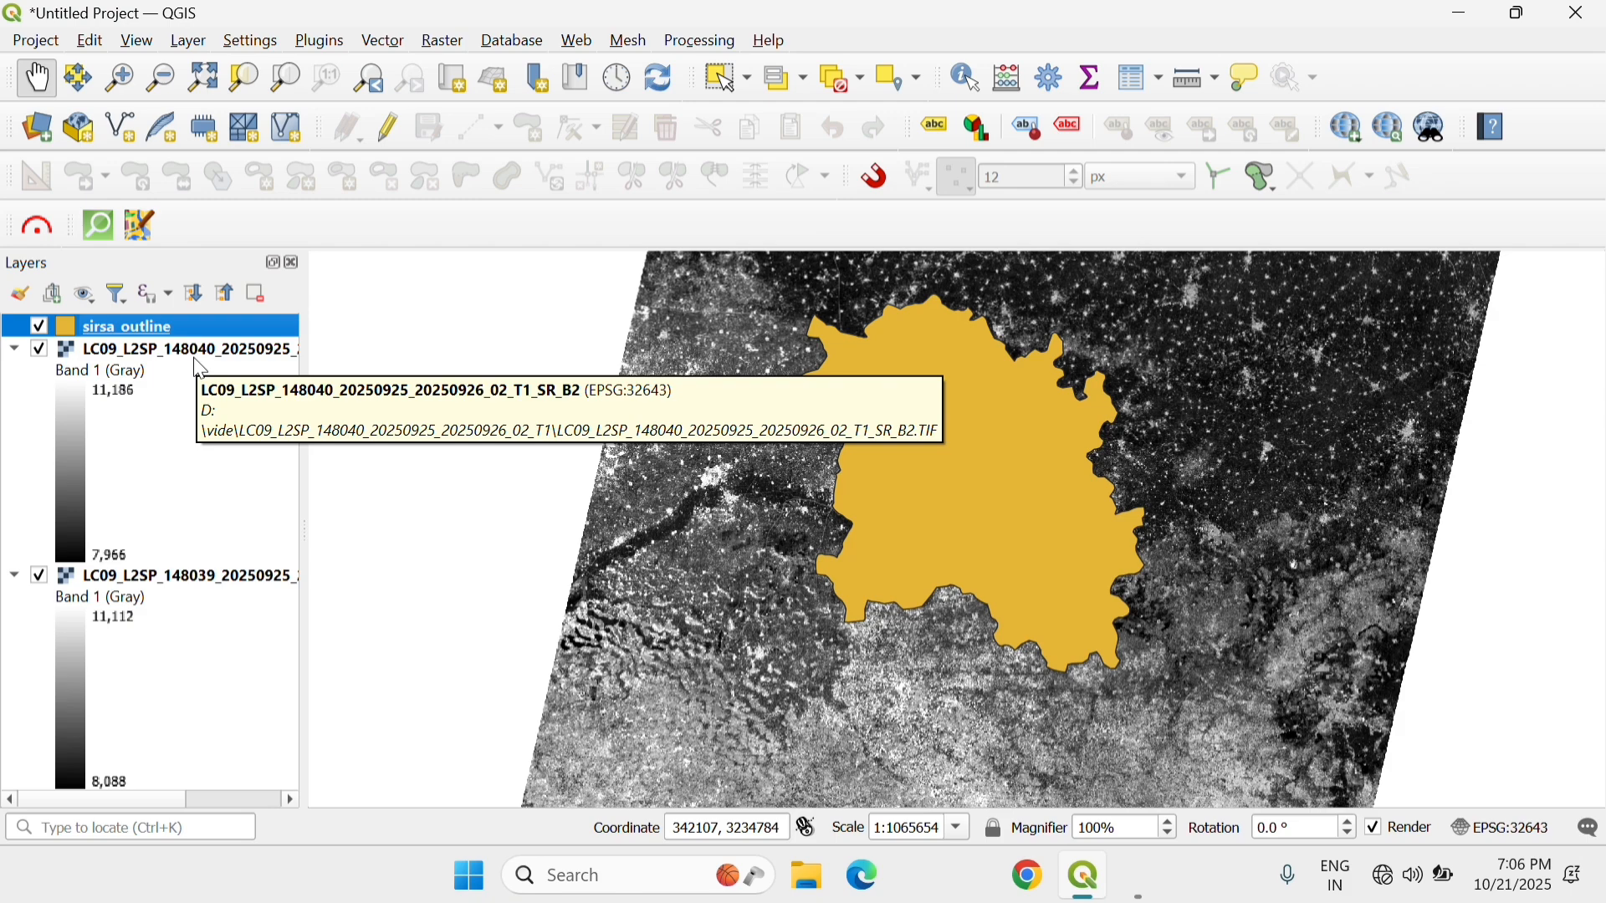
pyautogui.click(200, 579)
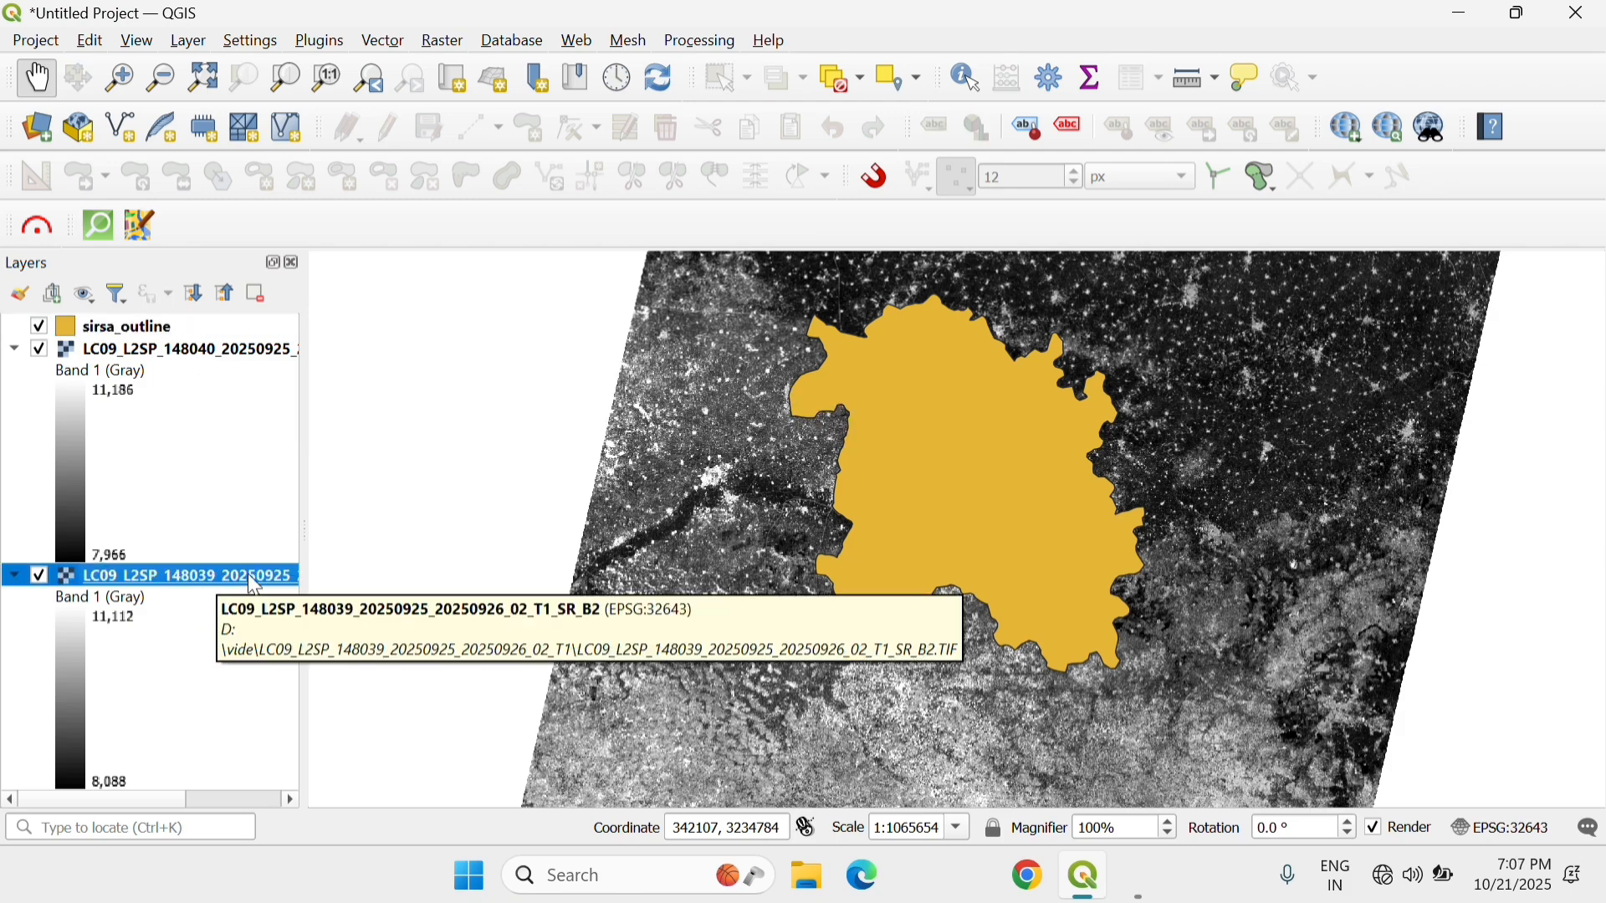
pyautogui.click(338, 536)
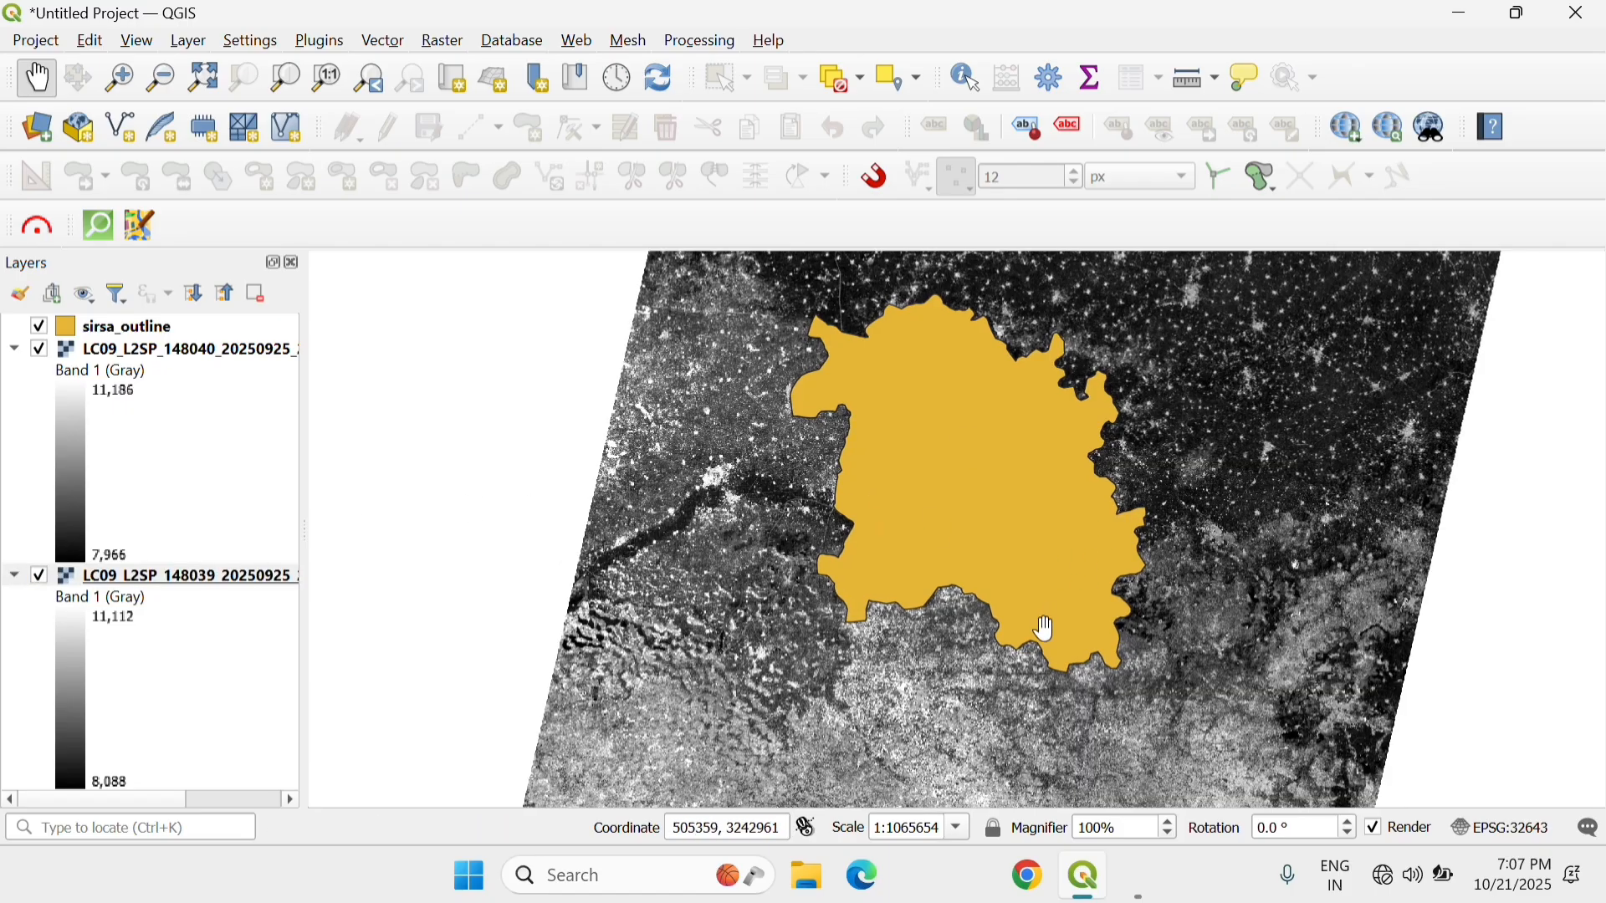
pyautogui.scroll(2, 1021, 623)
pyautogui.scroll(-3, 1014, 616)
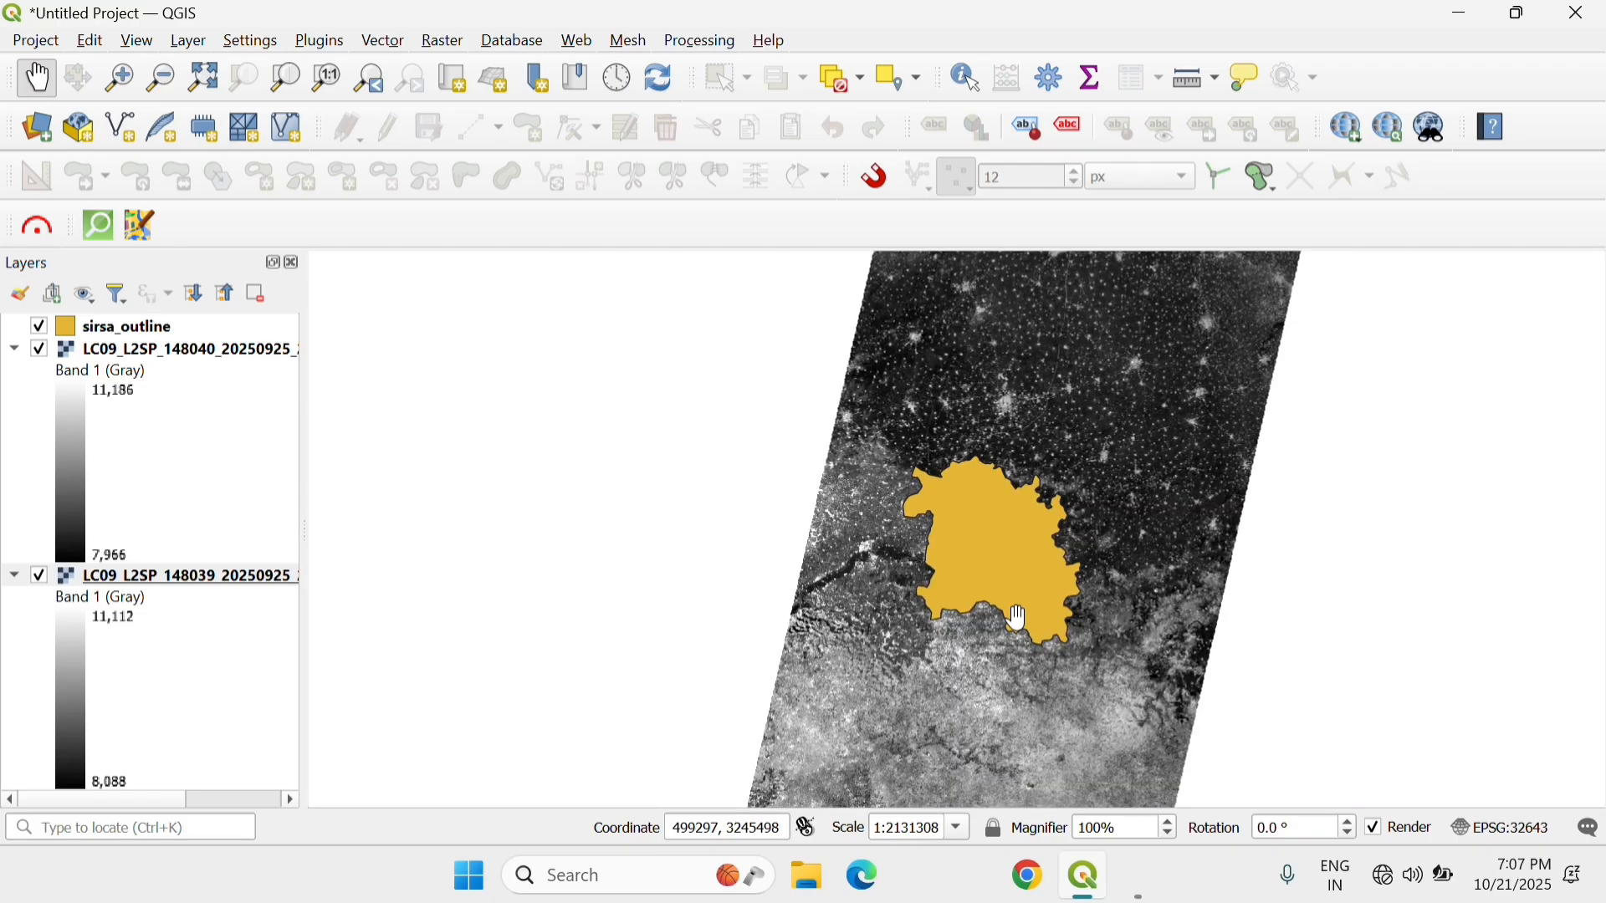
pyautogui.moveTo(946, 544); pyautogui.dragTo(629, 485)
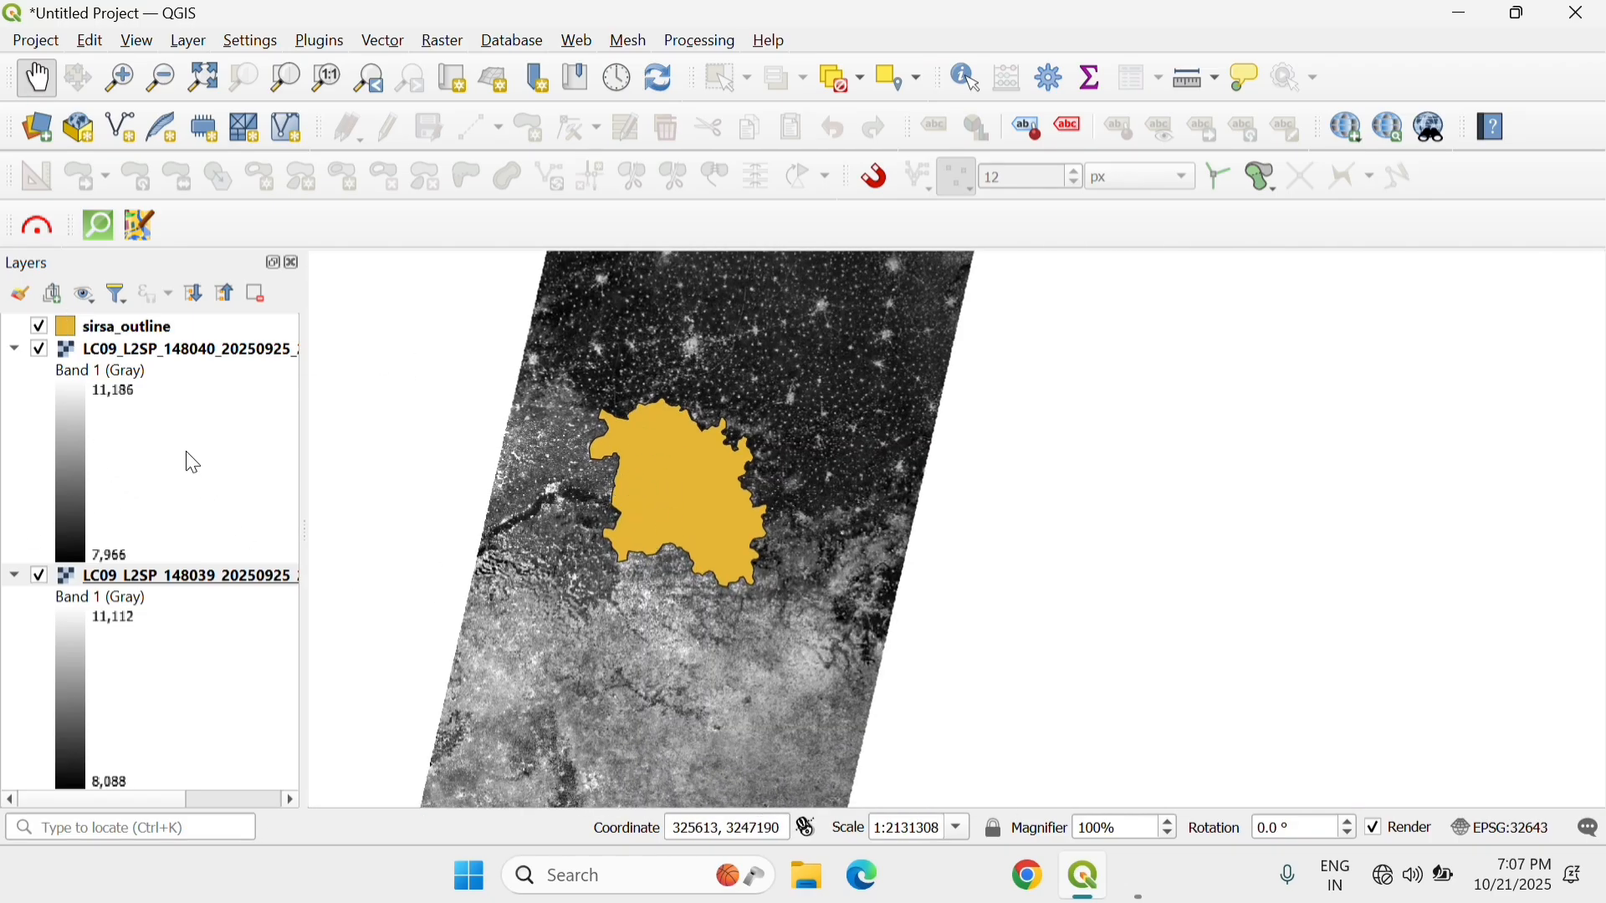
# - Hide and restore each Landsat scene in turn to compare which part of the sirsa outline each one covers
pyautogui.click(40, 347)
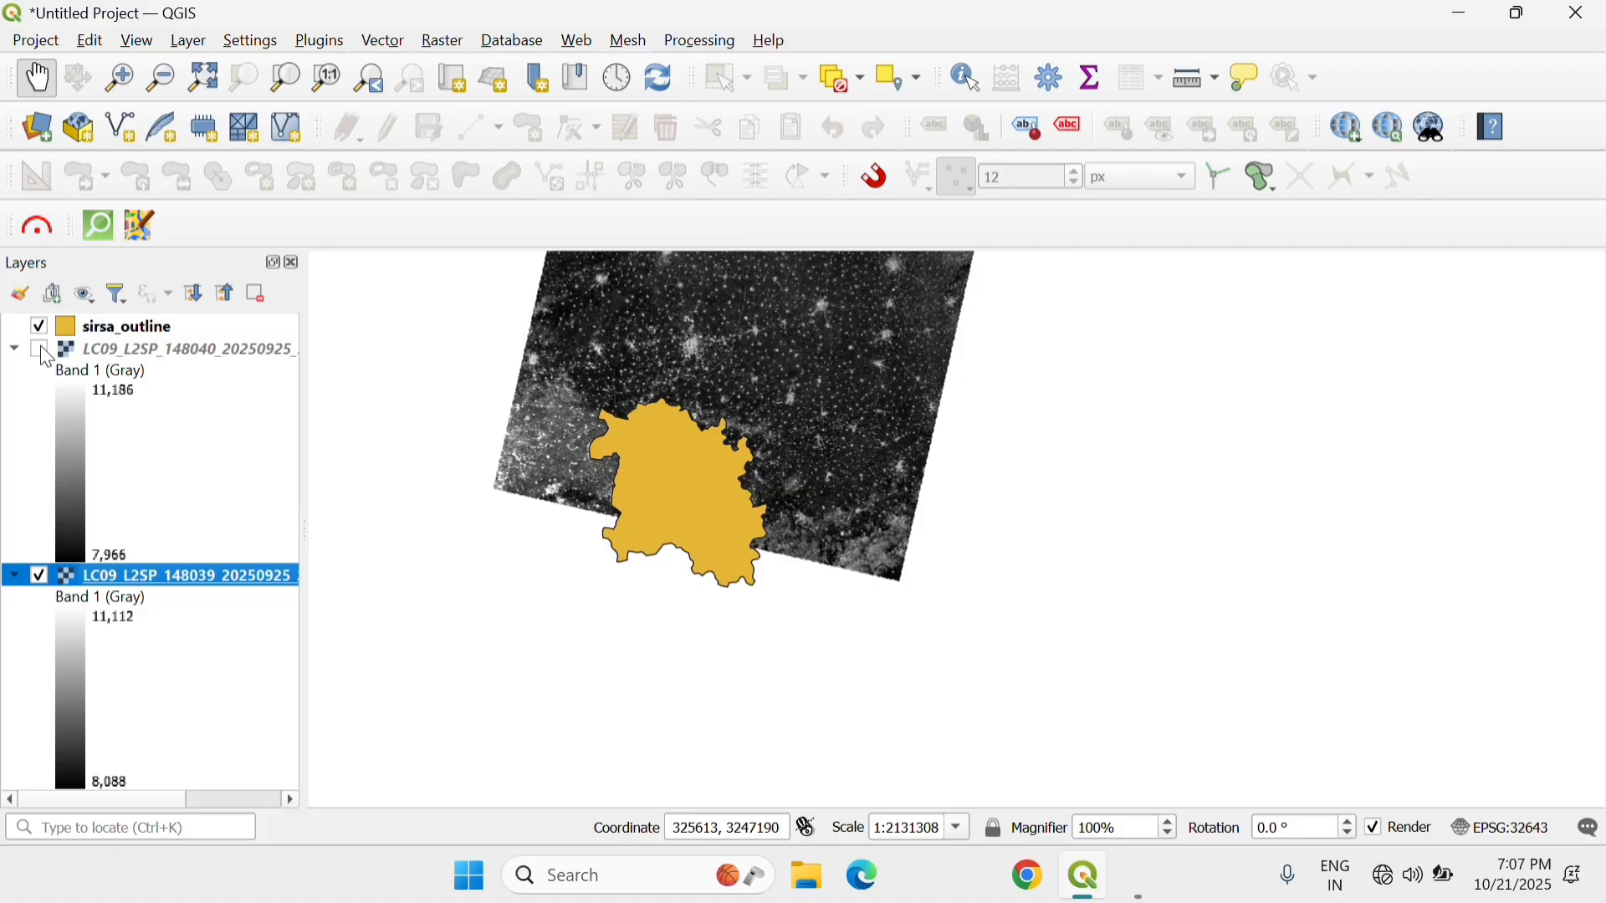
pyautogui.click(39, 347)
pyautogui.click(40, 576)
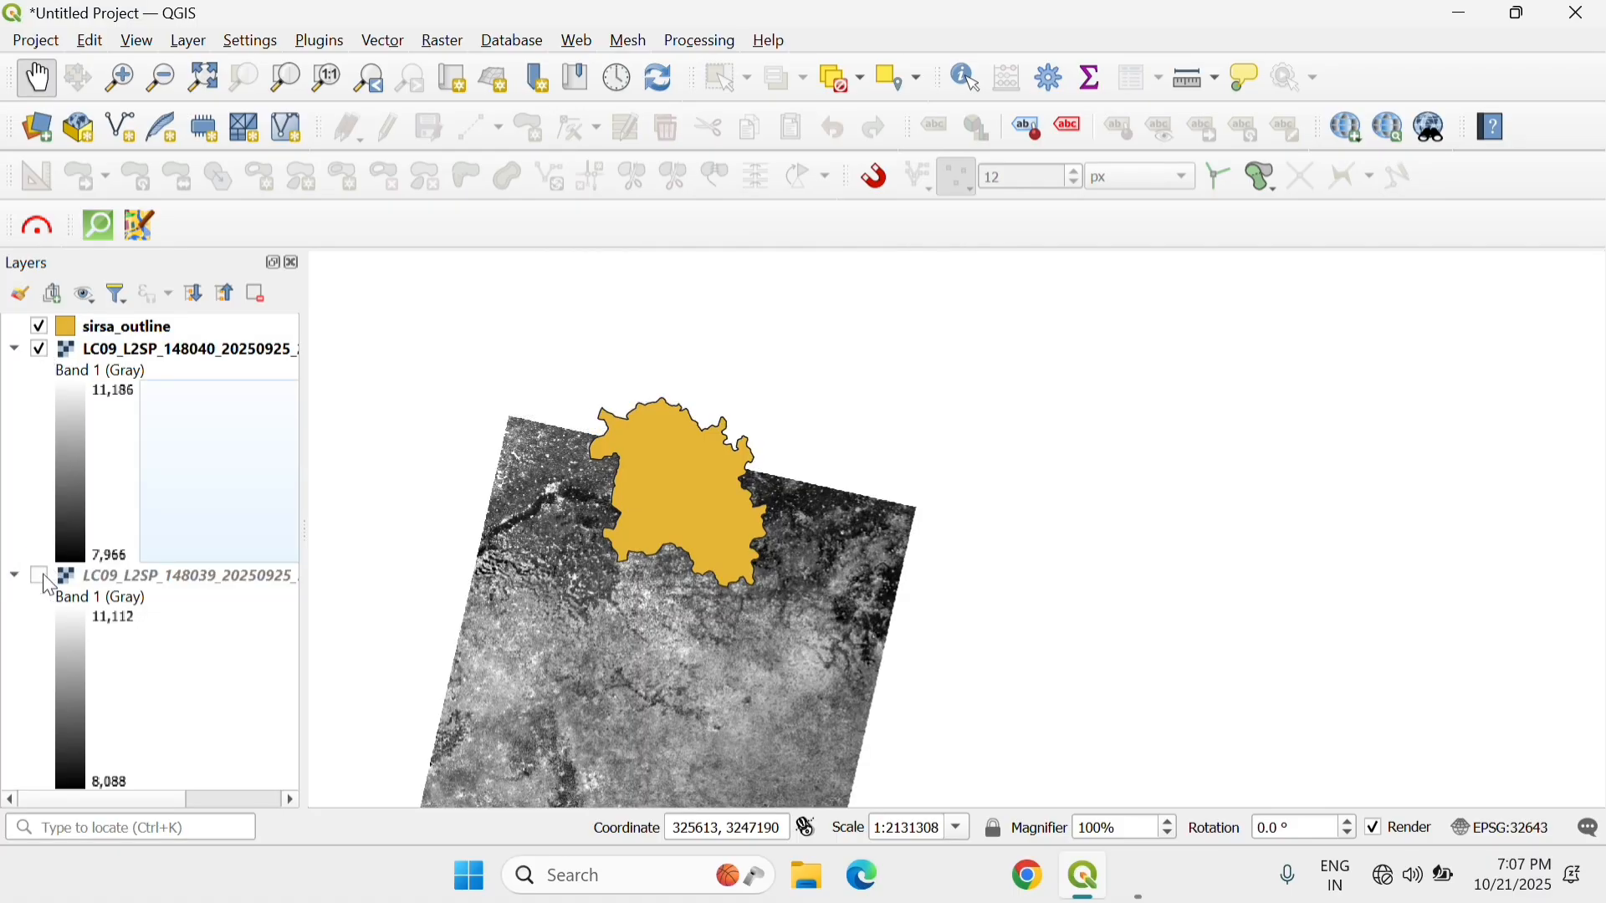
pyautogui.click(40, 575)
pyautogui.moveTo(717, 409); pyautogui.dragTo(889, 384)
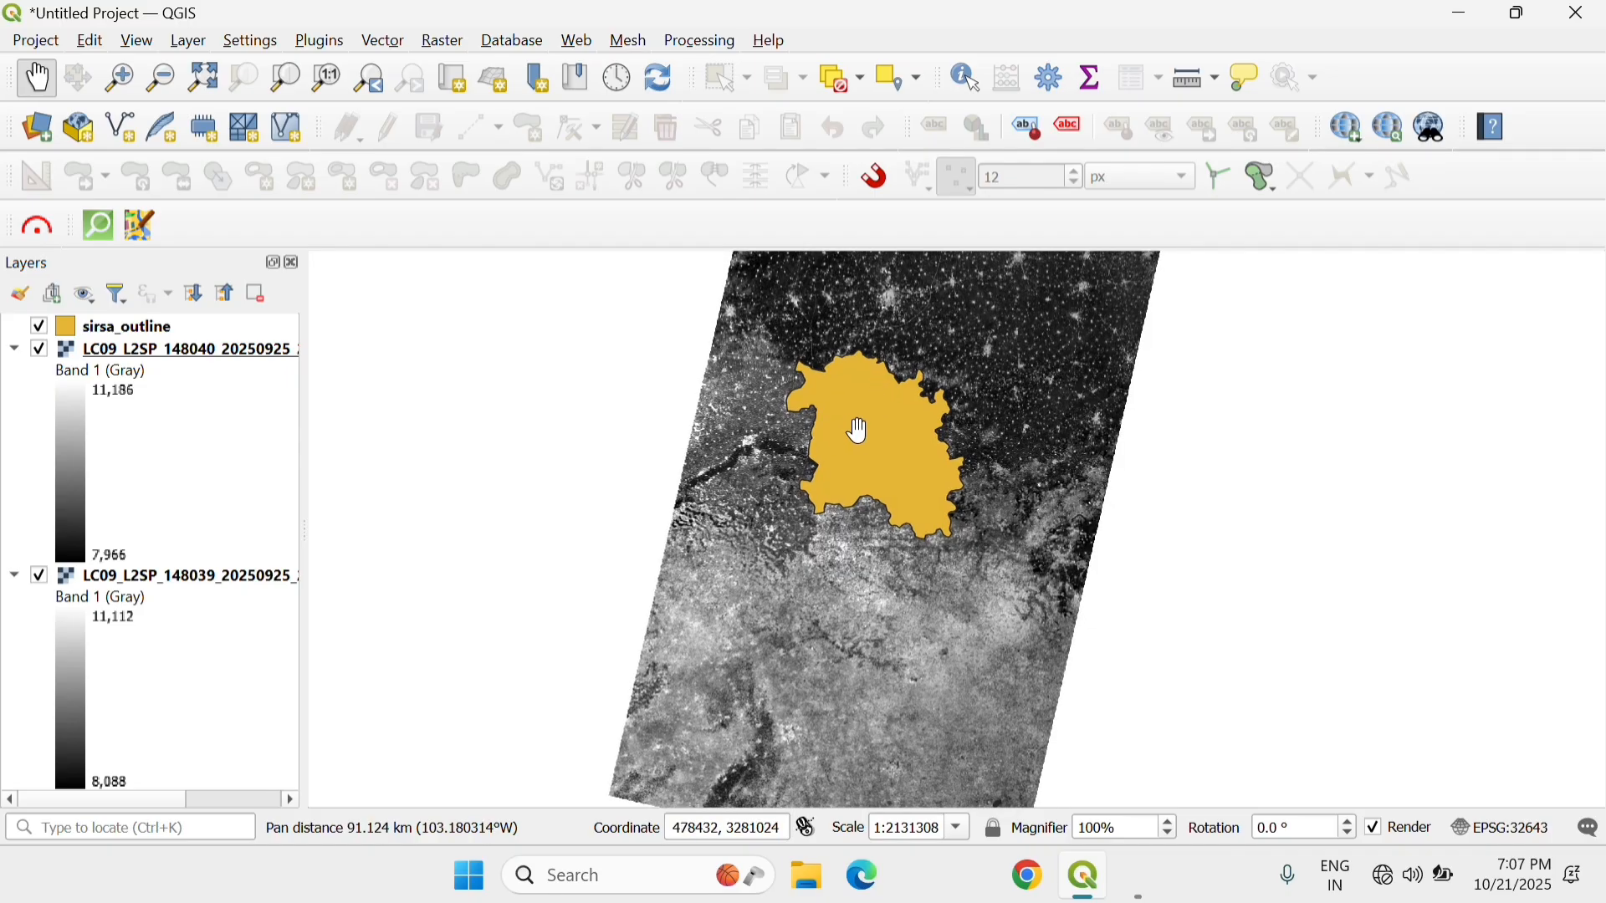
# - Examine the map at several scales to see how the sirsa outline lies across the two adjoining Landsat scenes
pyautogui.moveTo(862, 447); pyautogui.dragTo(837, 483)
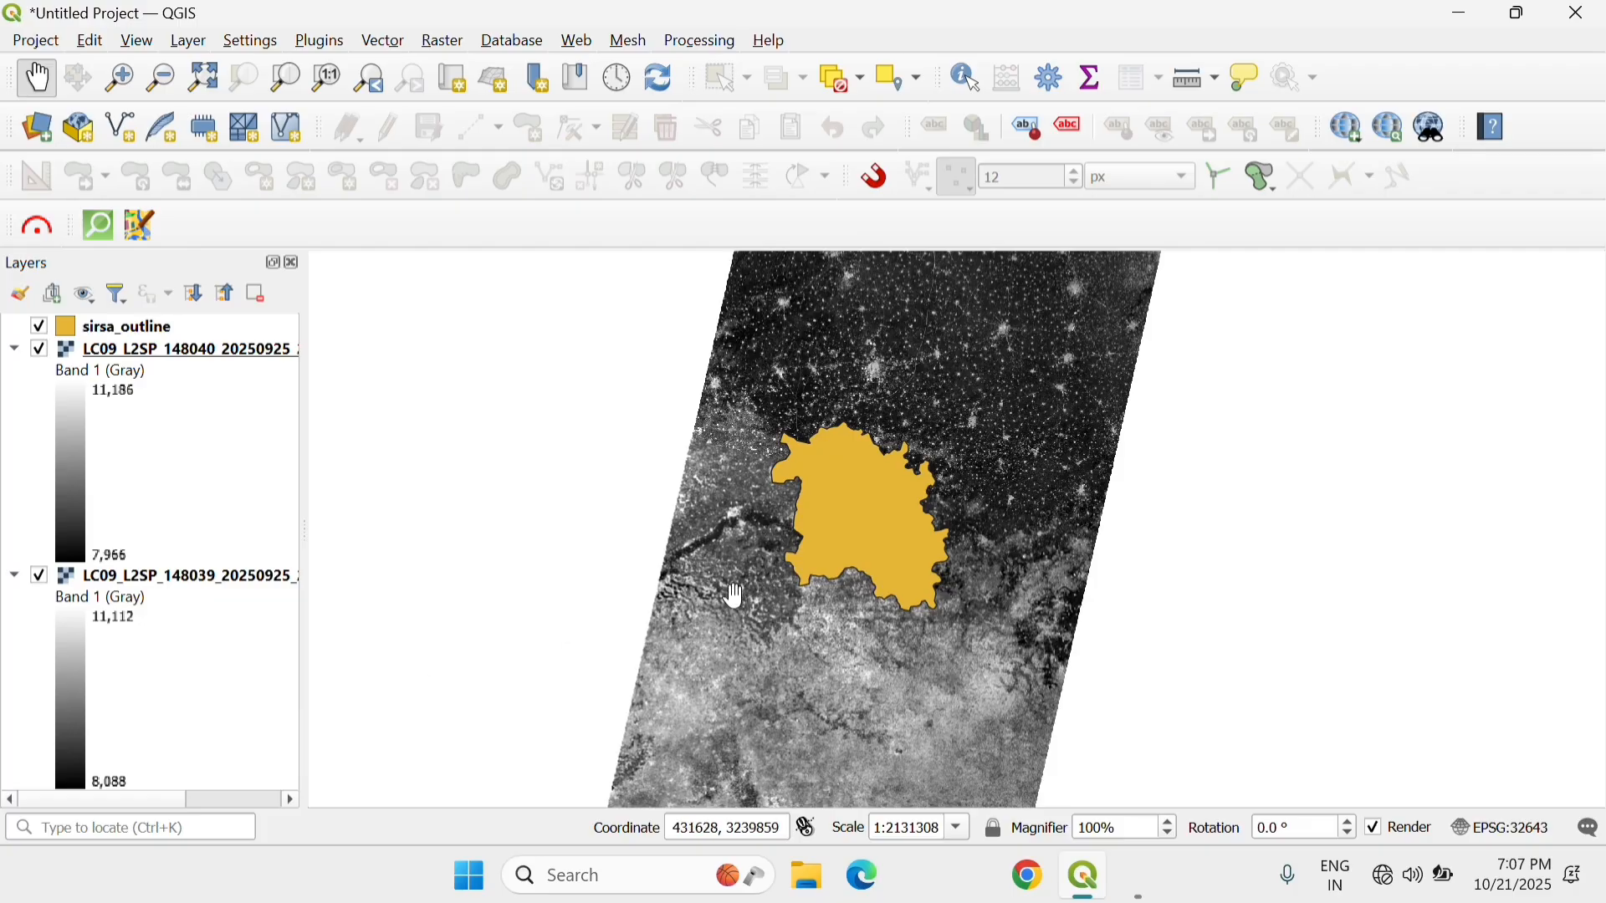
pyautogui.moveTo(735, 591); pyautogui.dragTo(686, 629)
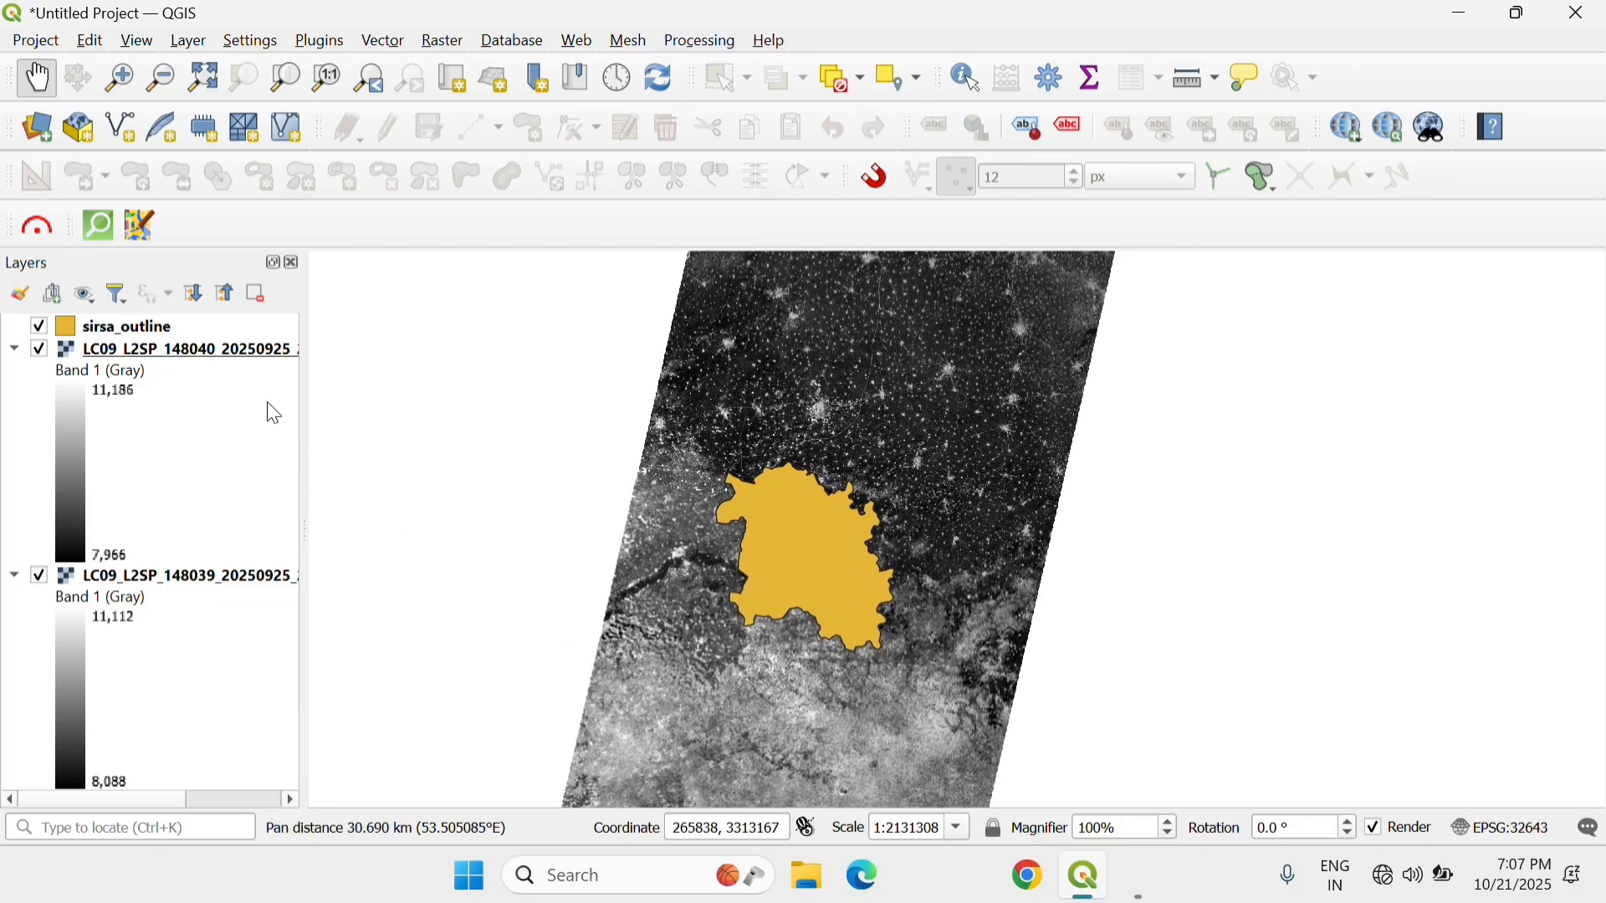
pyautogui.moveTo(512, 565); pyautogui.dragTo(625, 487)
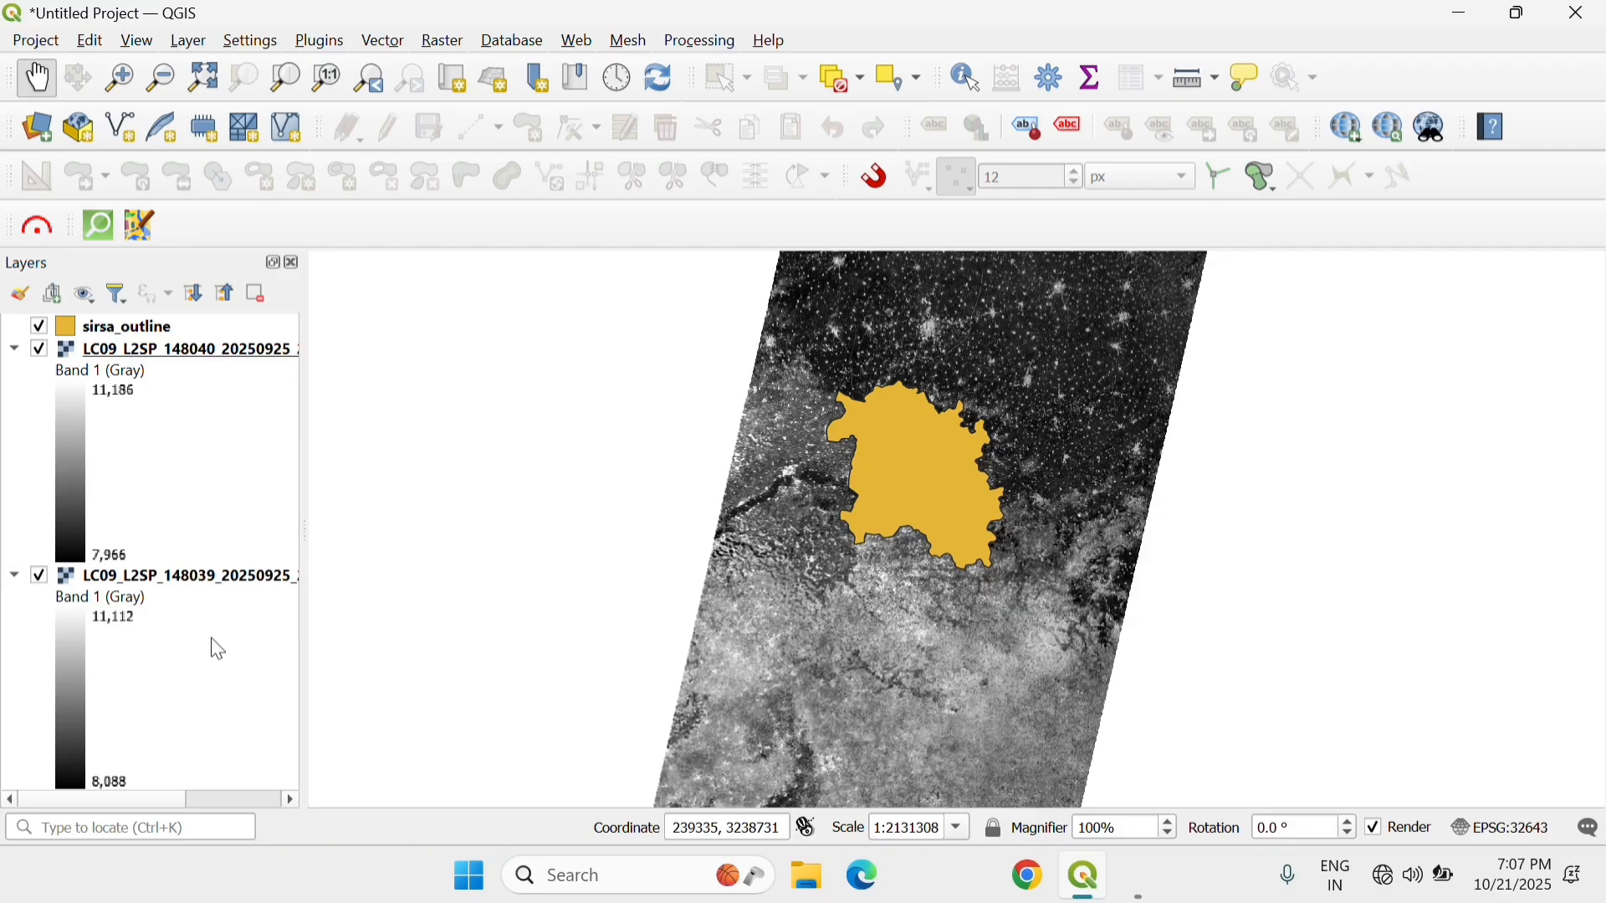
pyautogui.scroll(-1, 820, 502)
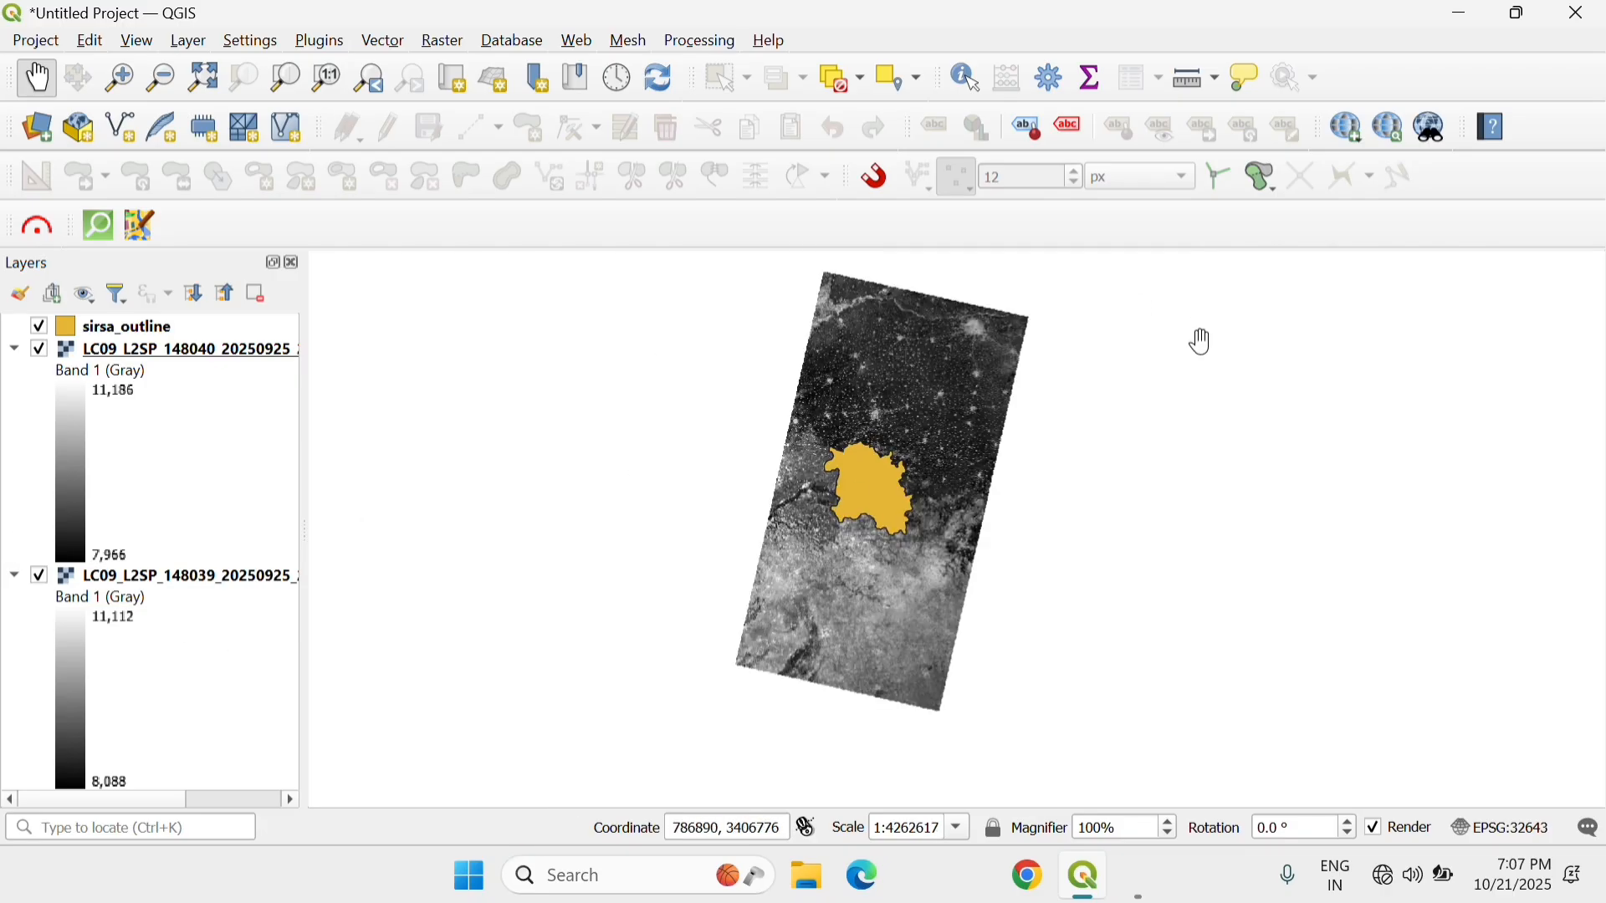
pyautogui.moveTo(1060, 559); pyautogui.dragTo(858, 616)
pyautogui.moveTo(692, 445); pyautogui.dragTo(757, 392)
pyautogui.scroll(1, 756, 392)
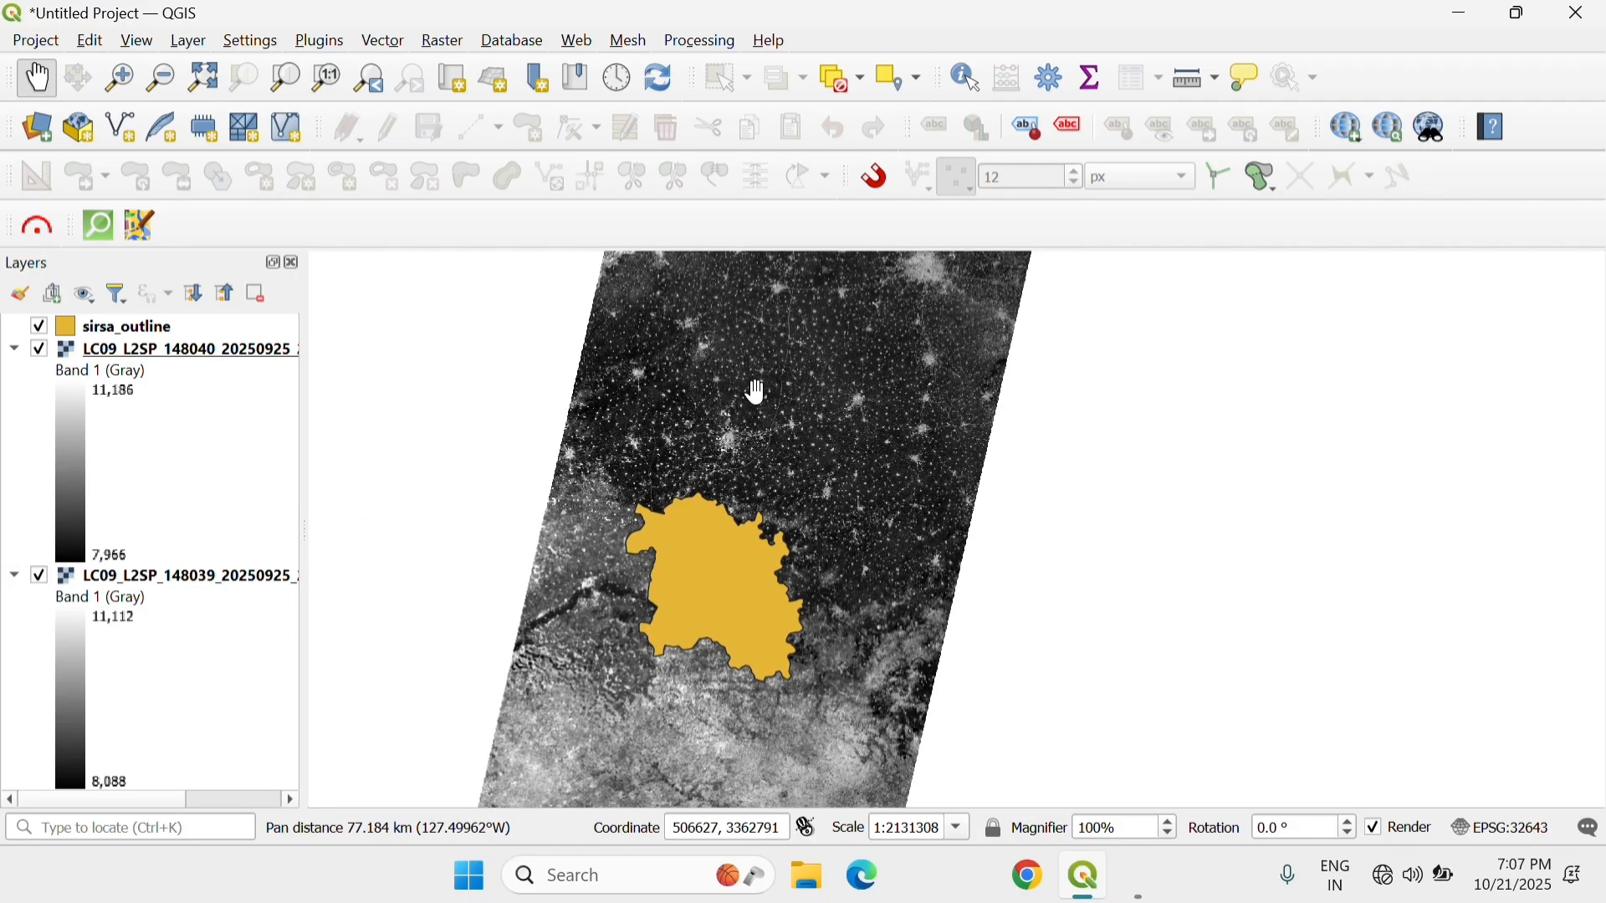
pyautogui.scroll(-3, 756, 391)
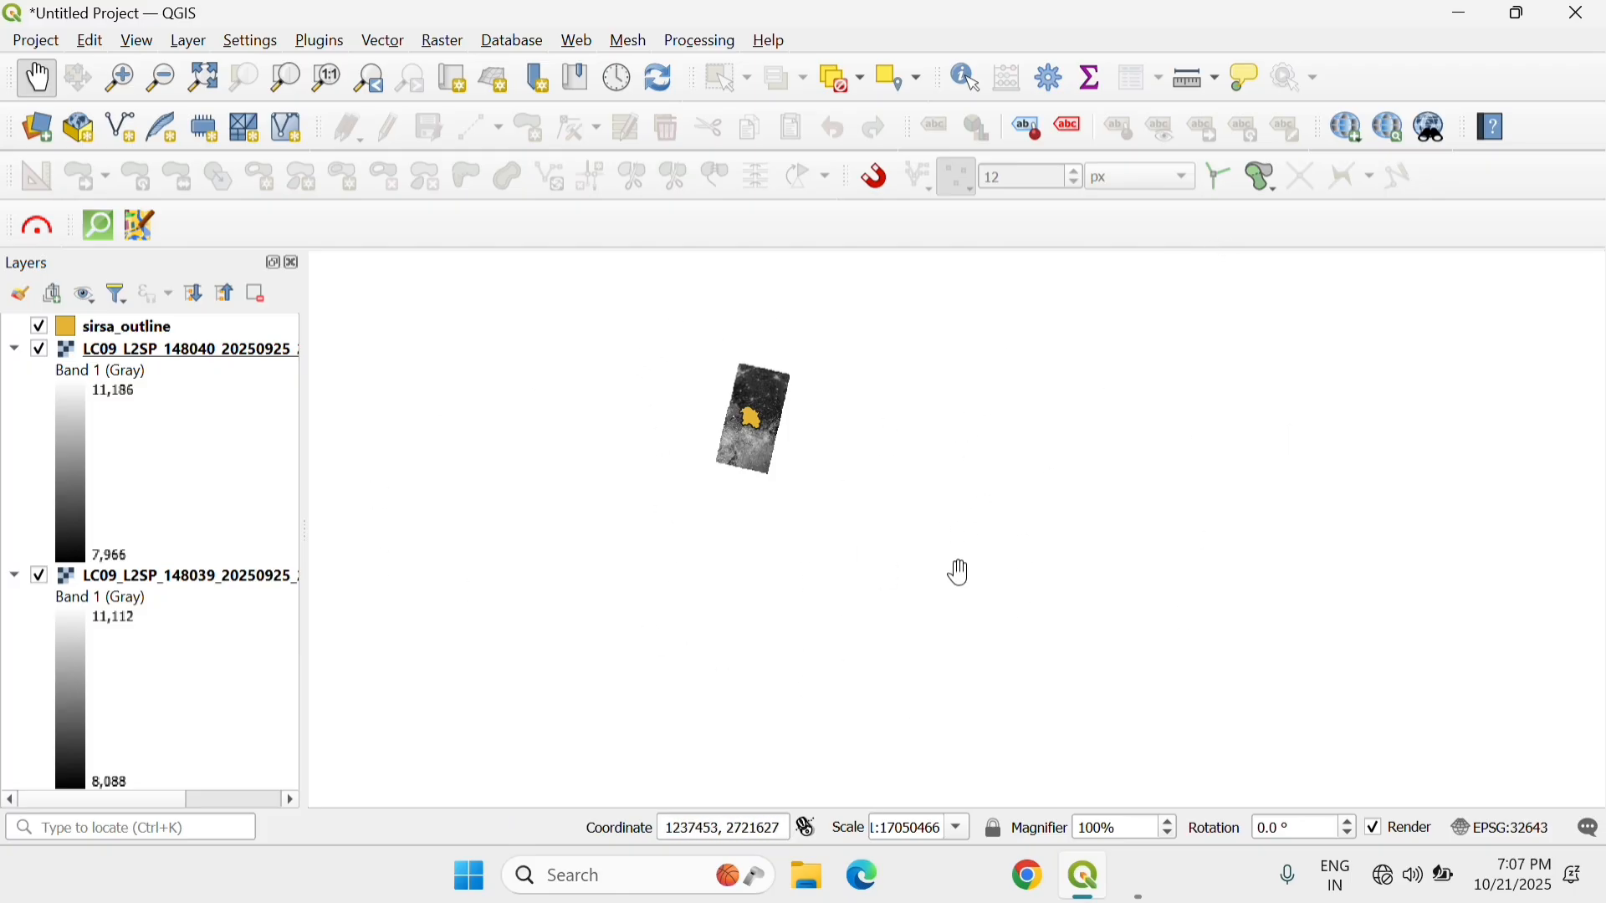
pyautogui.scroll(2, 750, 410)
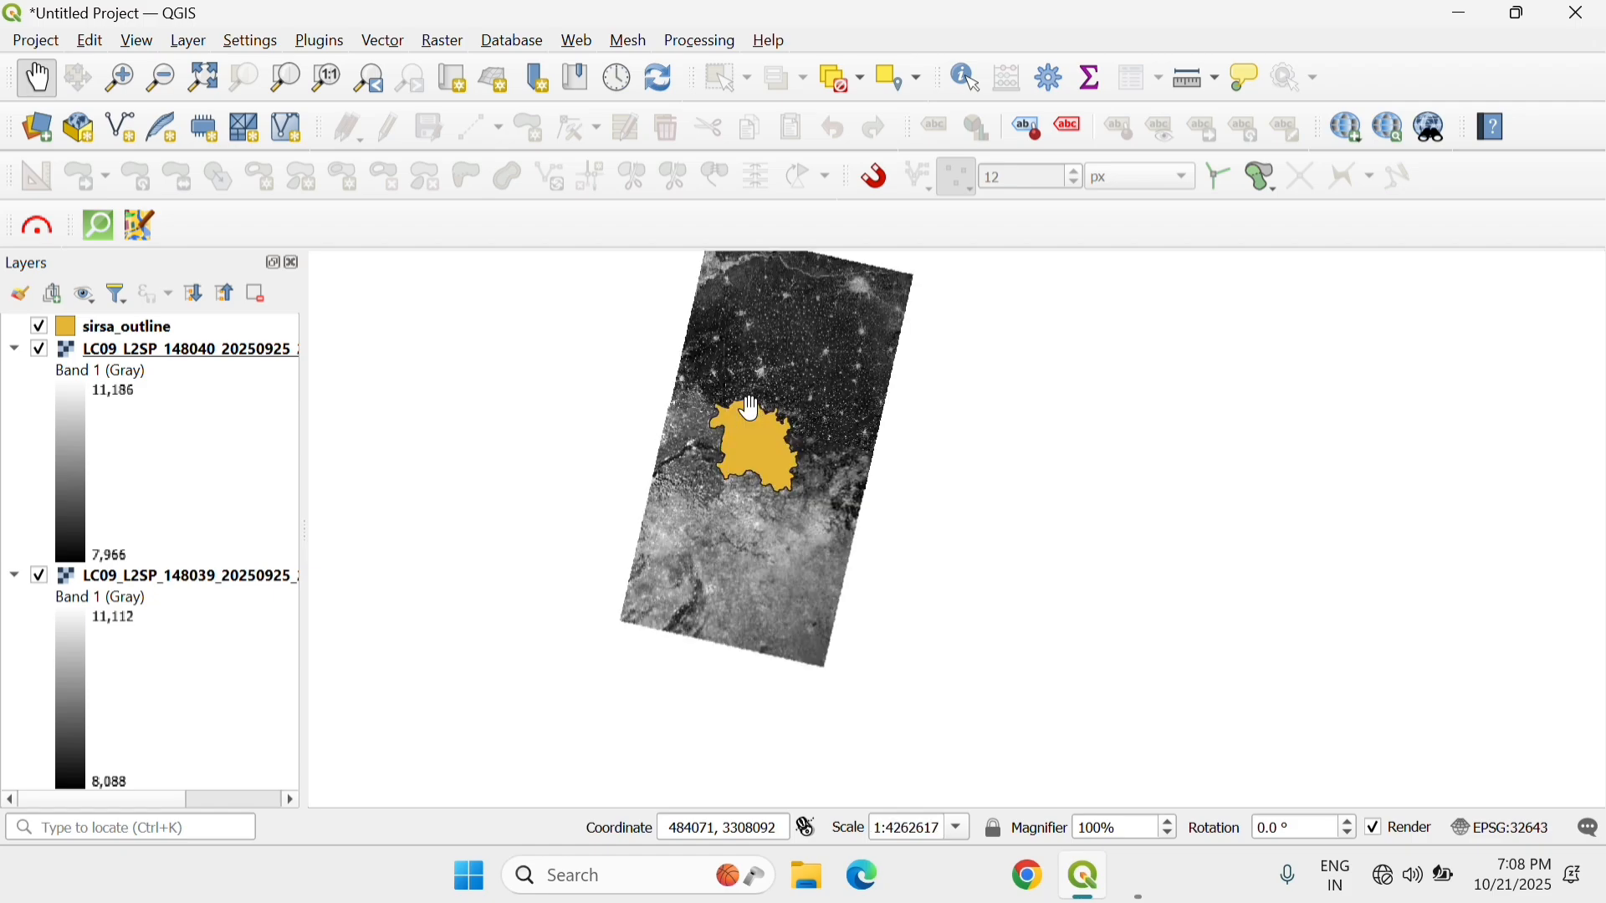
pyautogui.scroll(1, 751, 410)
pyautogui.scroll(1, 736, 423)
pyautogui.moveTo(749, 460); pyautogui.dragTo(729, 545)
pyautogui.scroll(1, 733, 471)
pyautogui.moveTo(732, 474); pyautogui.dragTo(746, 371)
pyautogui.scroll(-2, 746, 431)
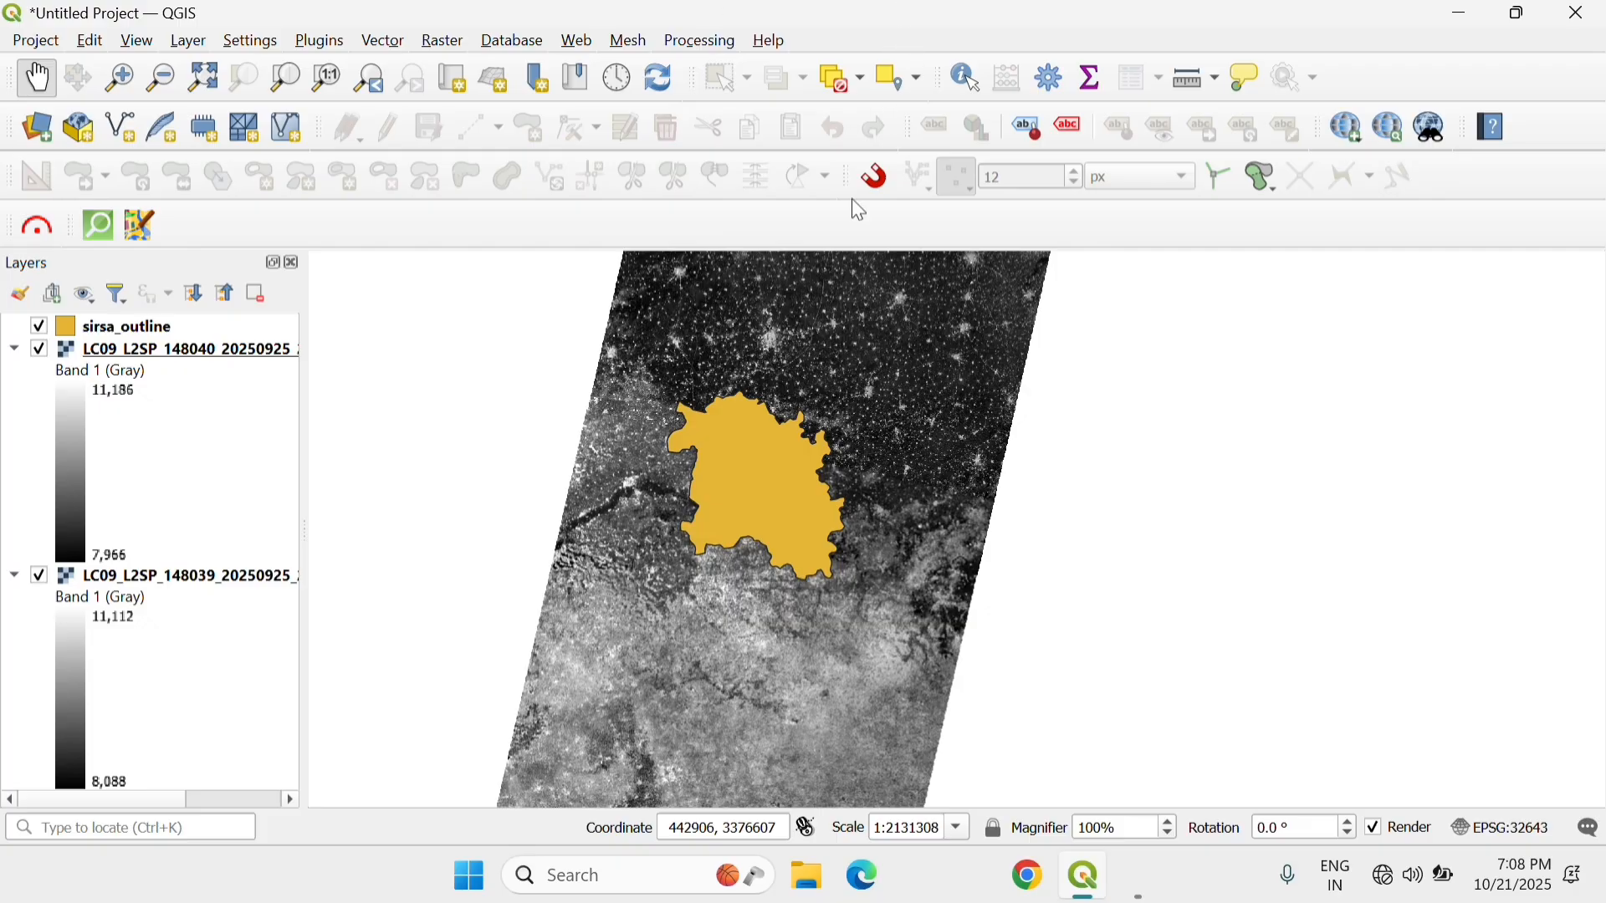
pyautogui.scroll(2, 810, 434)
pyautogui.scroll(-2, 960, 435)
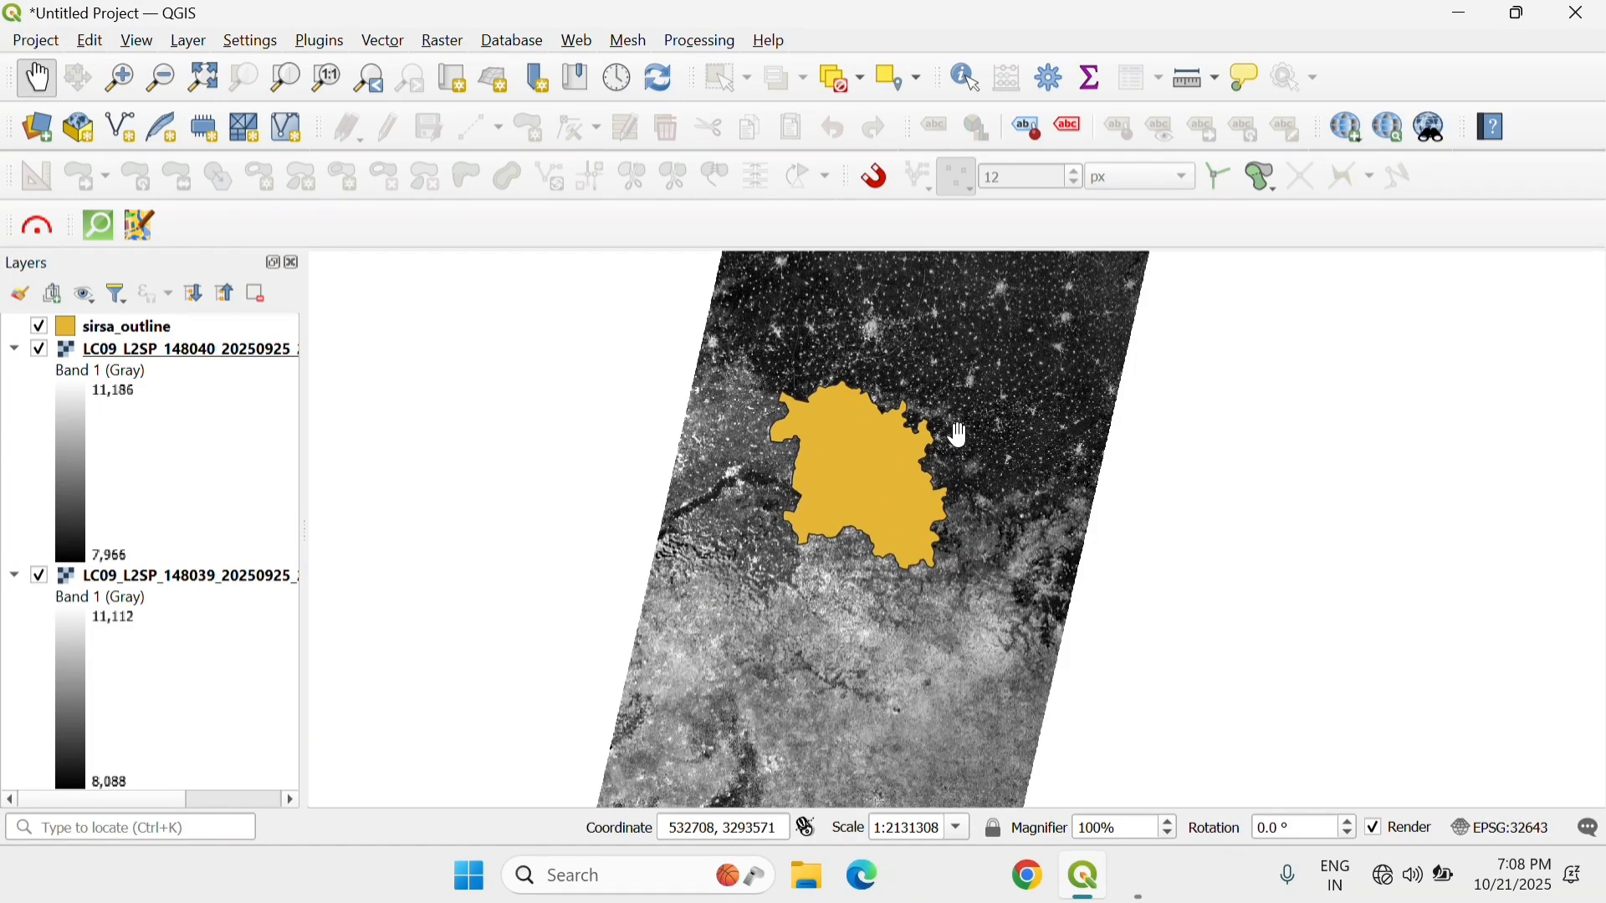
pyautogui.scroll(1, 943, 384)
pyautogui.click(715, 506)
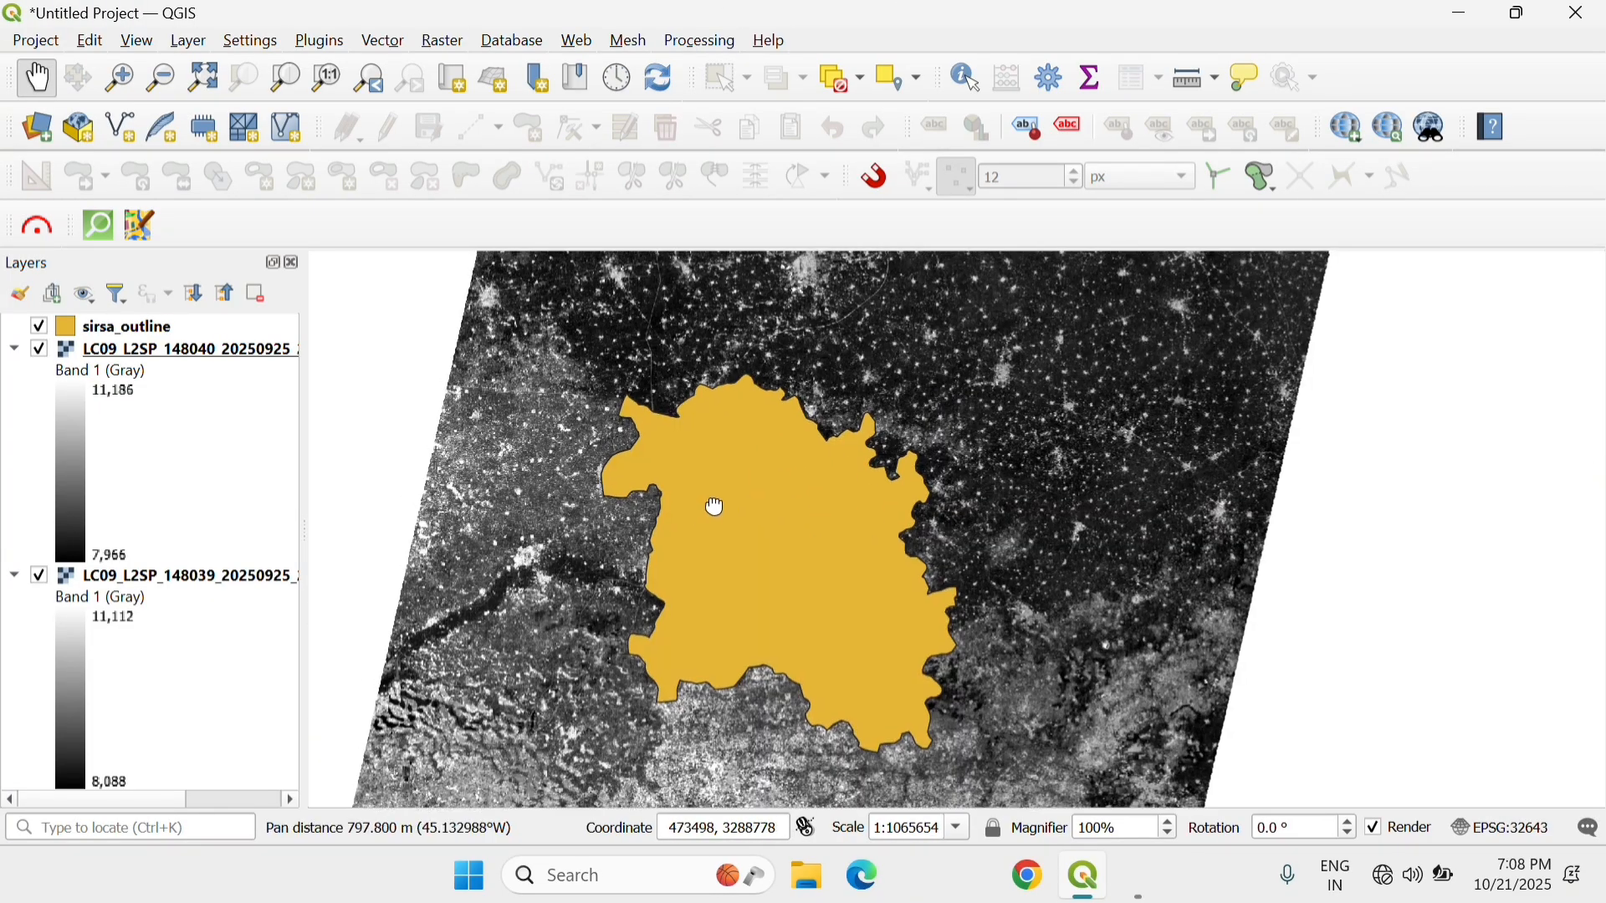
pyautogui.moveTo(715, 506); pyautogui.dragTo(918, 487)
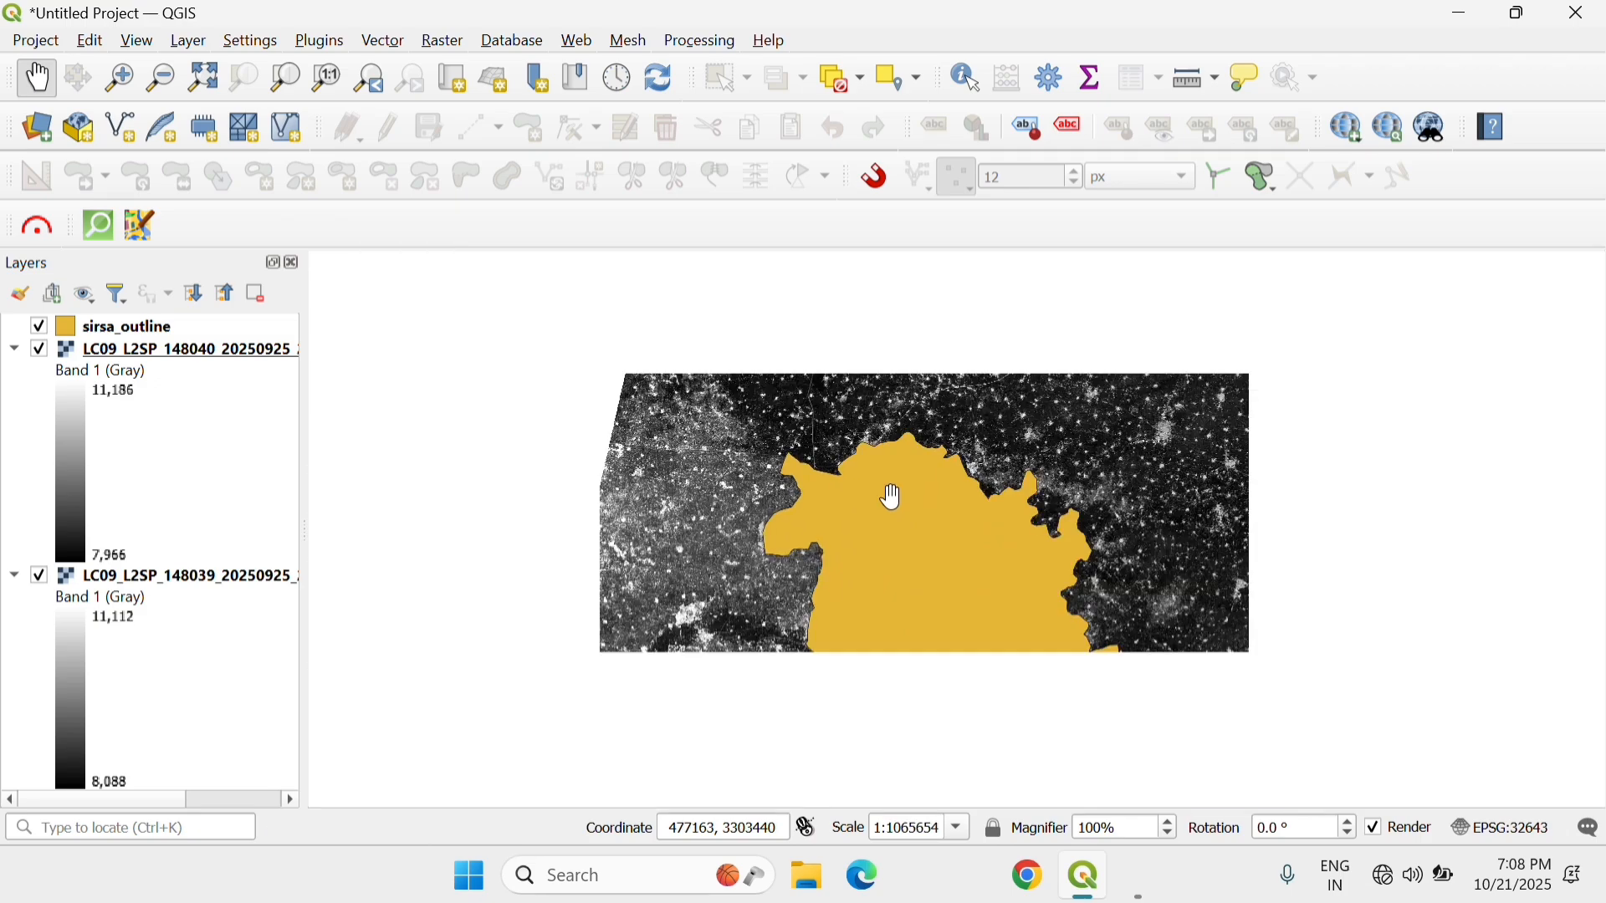
pyautogui.scroll(-1, 894, 496)
pyautogui.moveTo(872, 500); pyautogui.dragTo(816, 540)
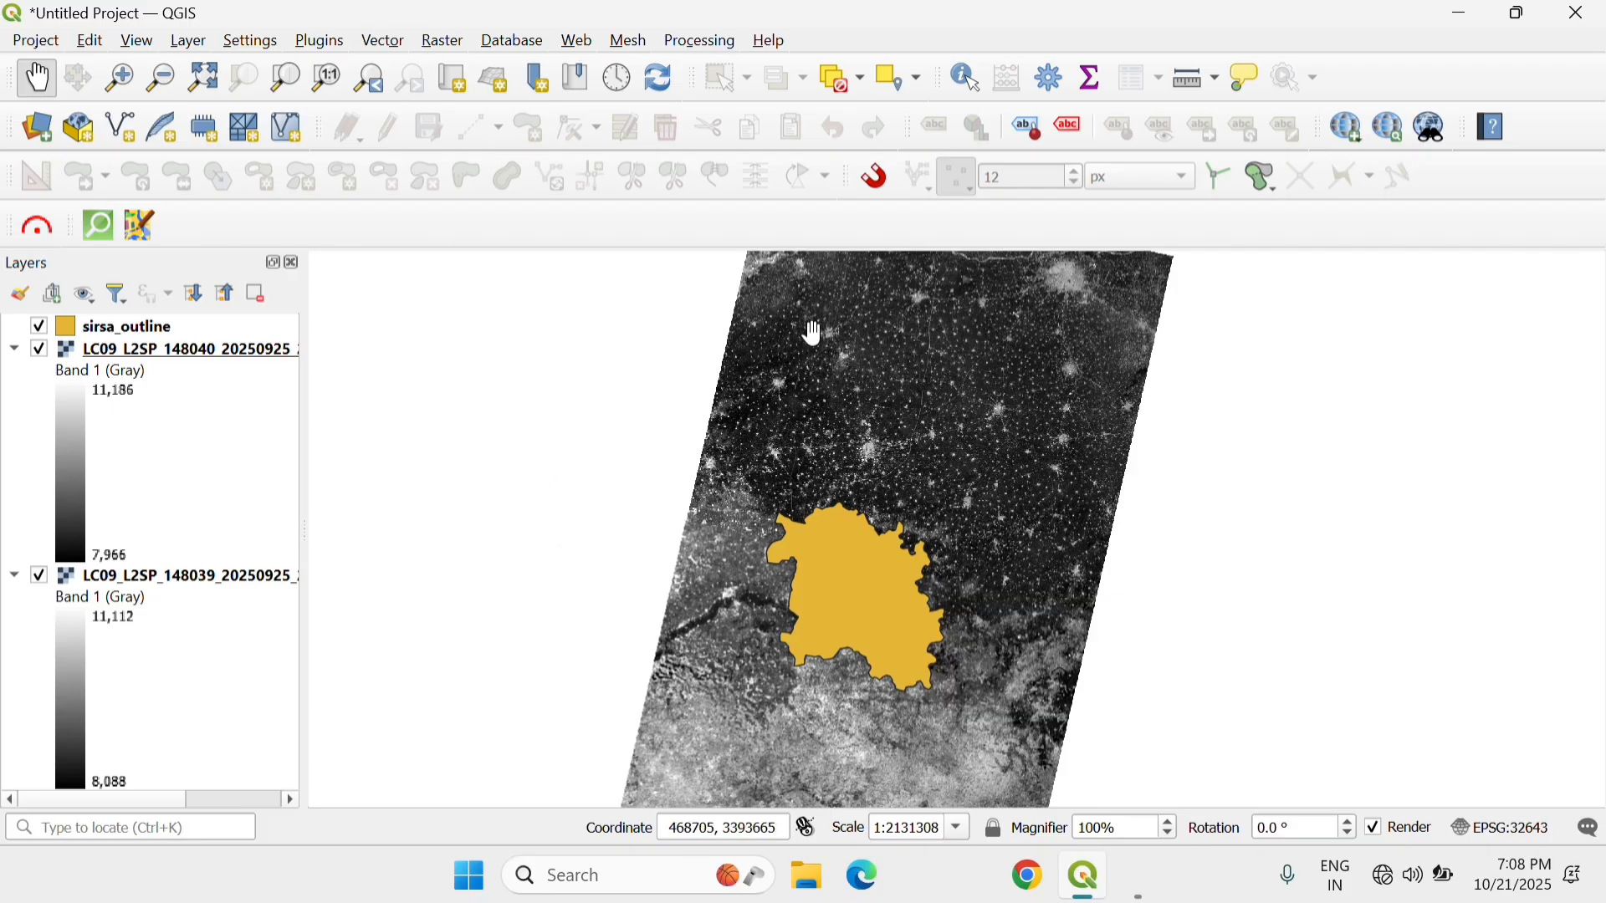
# - Start a raster Merge with both LC09 B2 scenes, 148039 and 148040, as the input layers
pyautogui.click(443, 42)
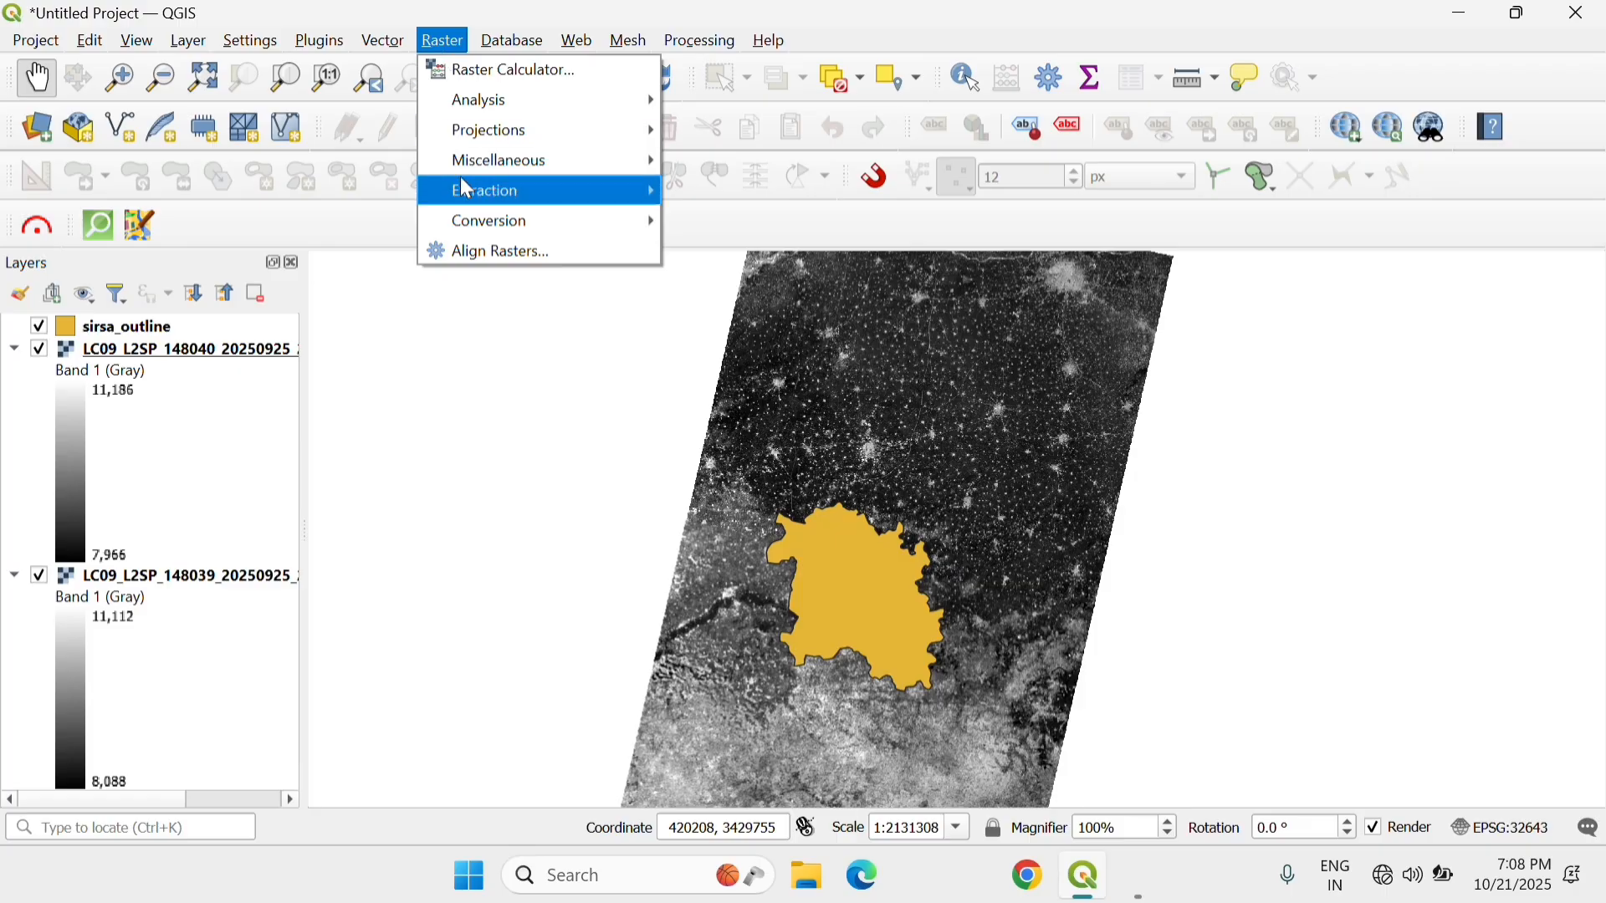
pyautogui.moveTo(461, 180)
pyautogui.moveTo(502, 164)
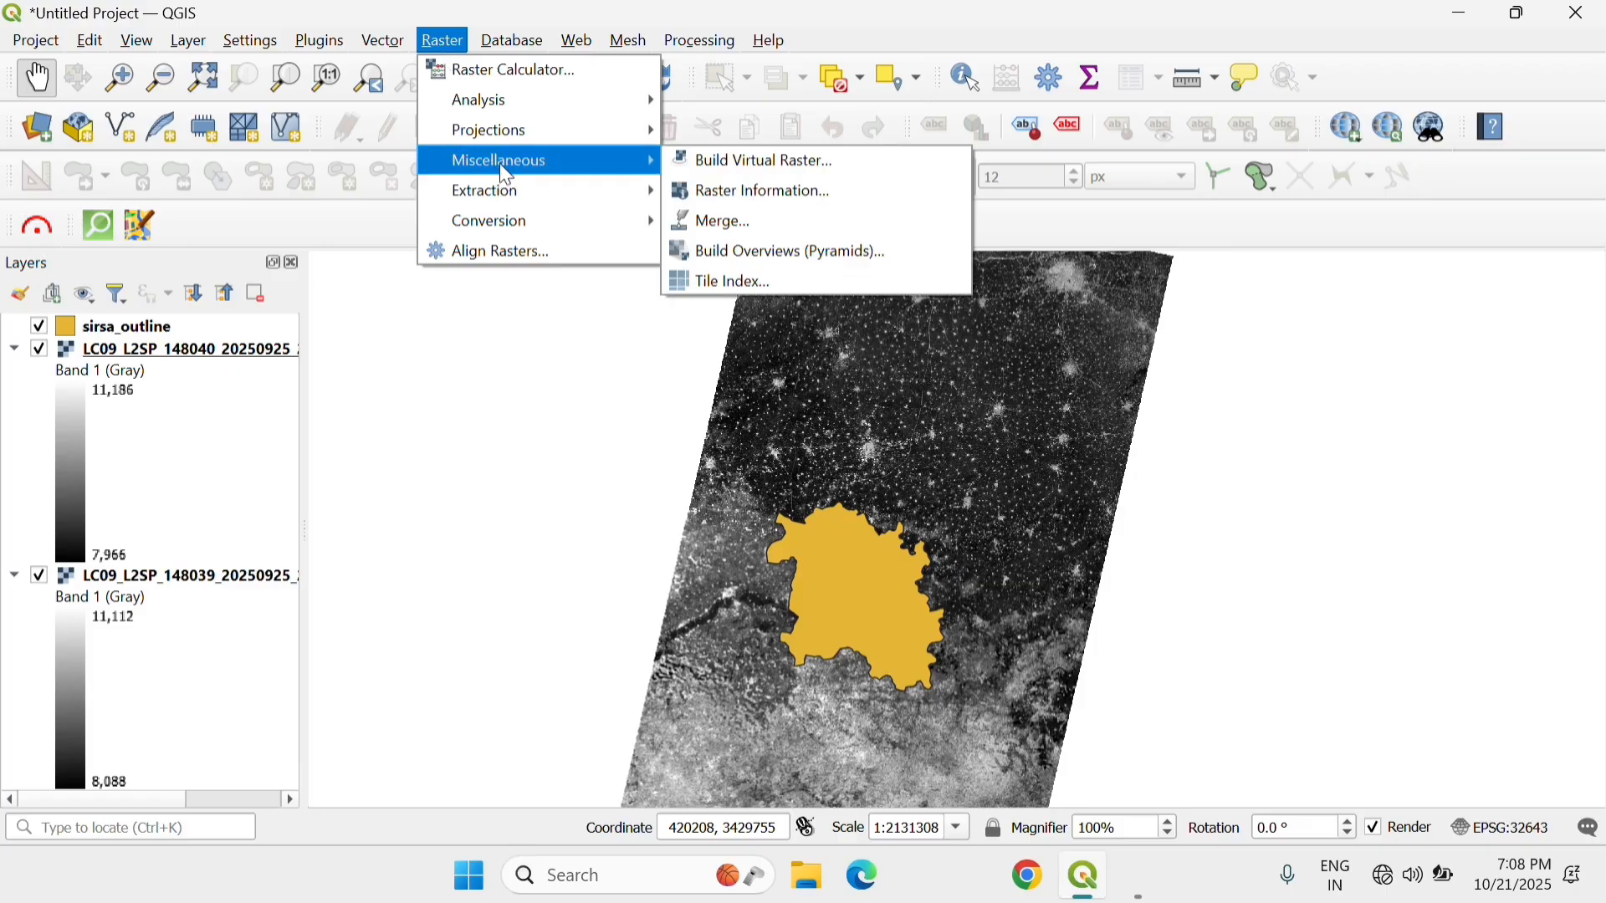
pyautogui.click(760, 223)
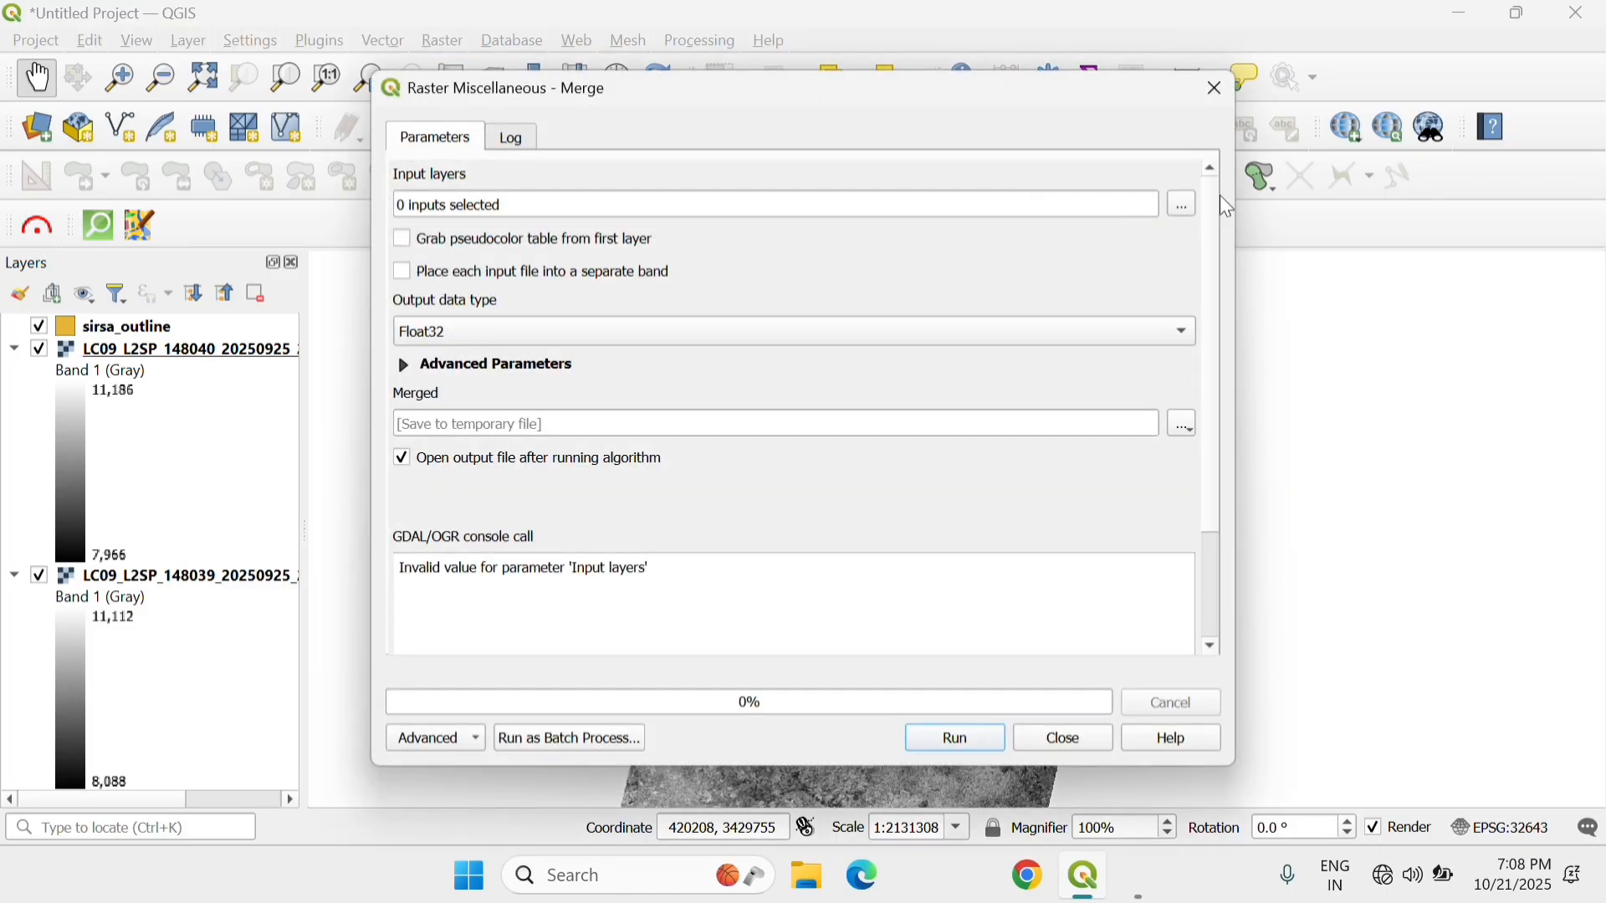
pyautogui.click(1186, 206)
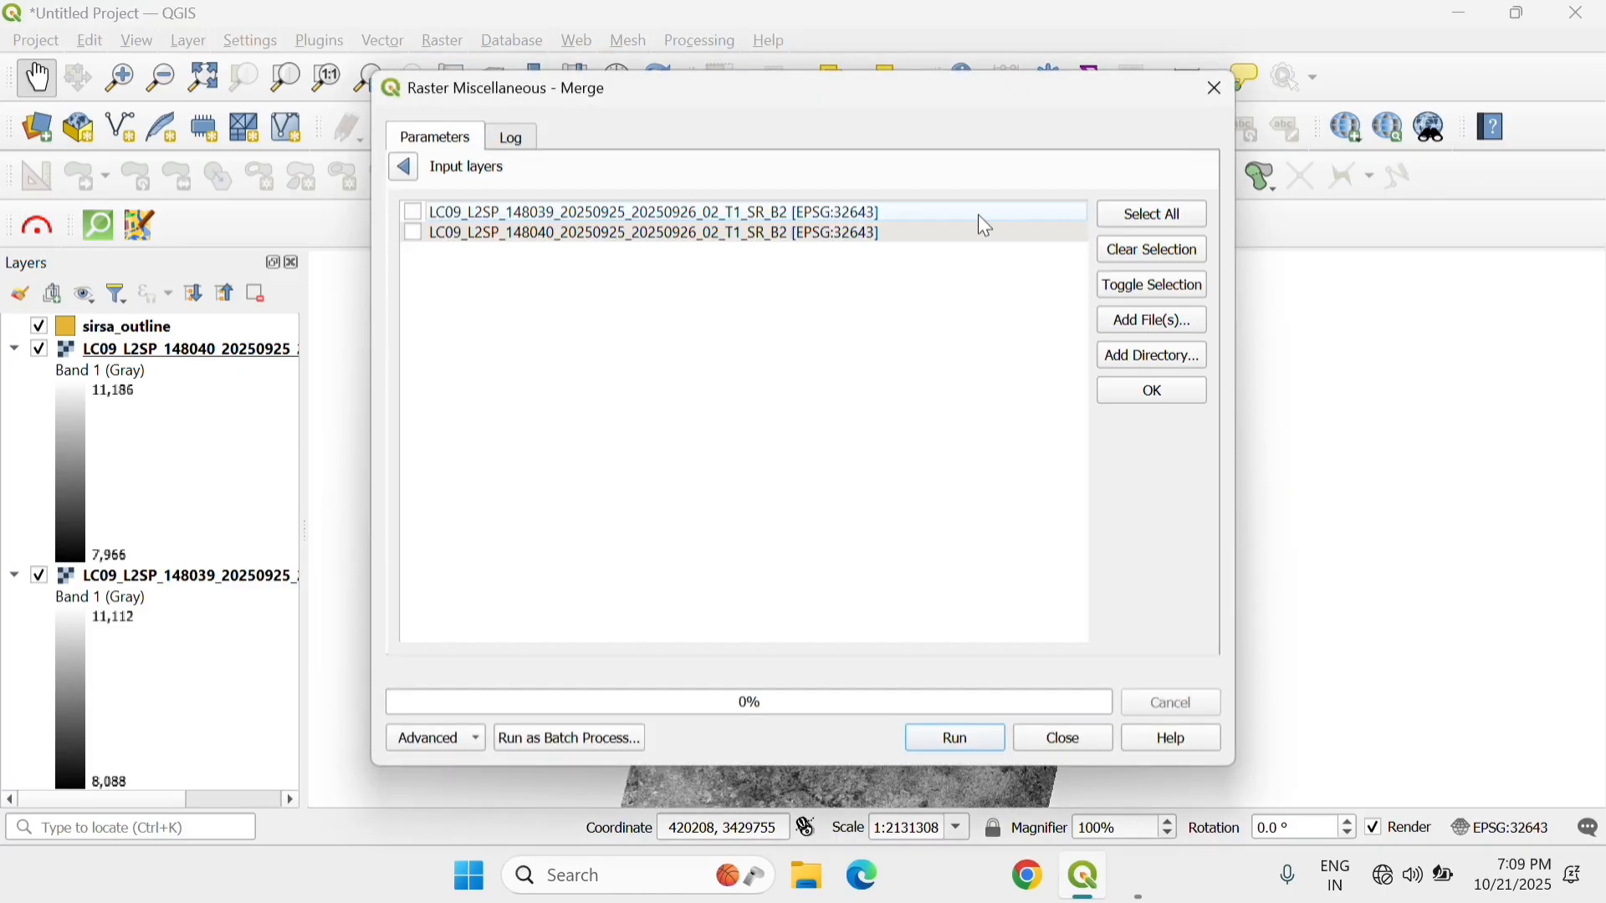
pyautogui.click(1132, 214)
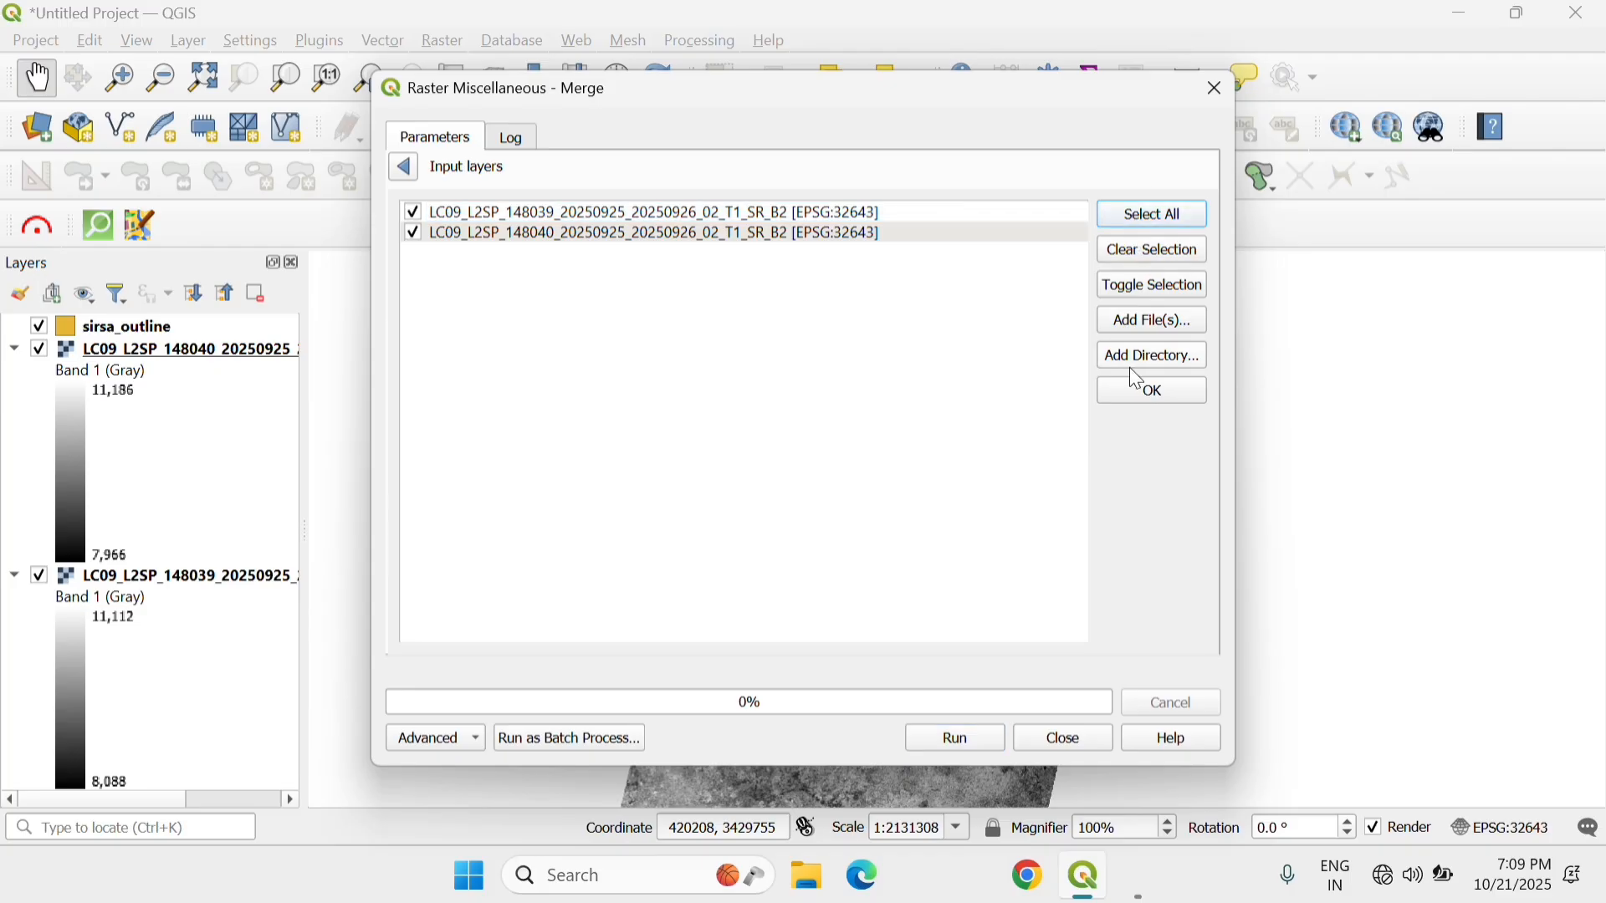
pyautogui.click(1152, 393)
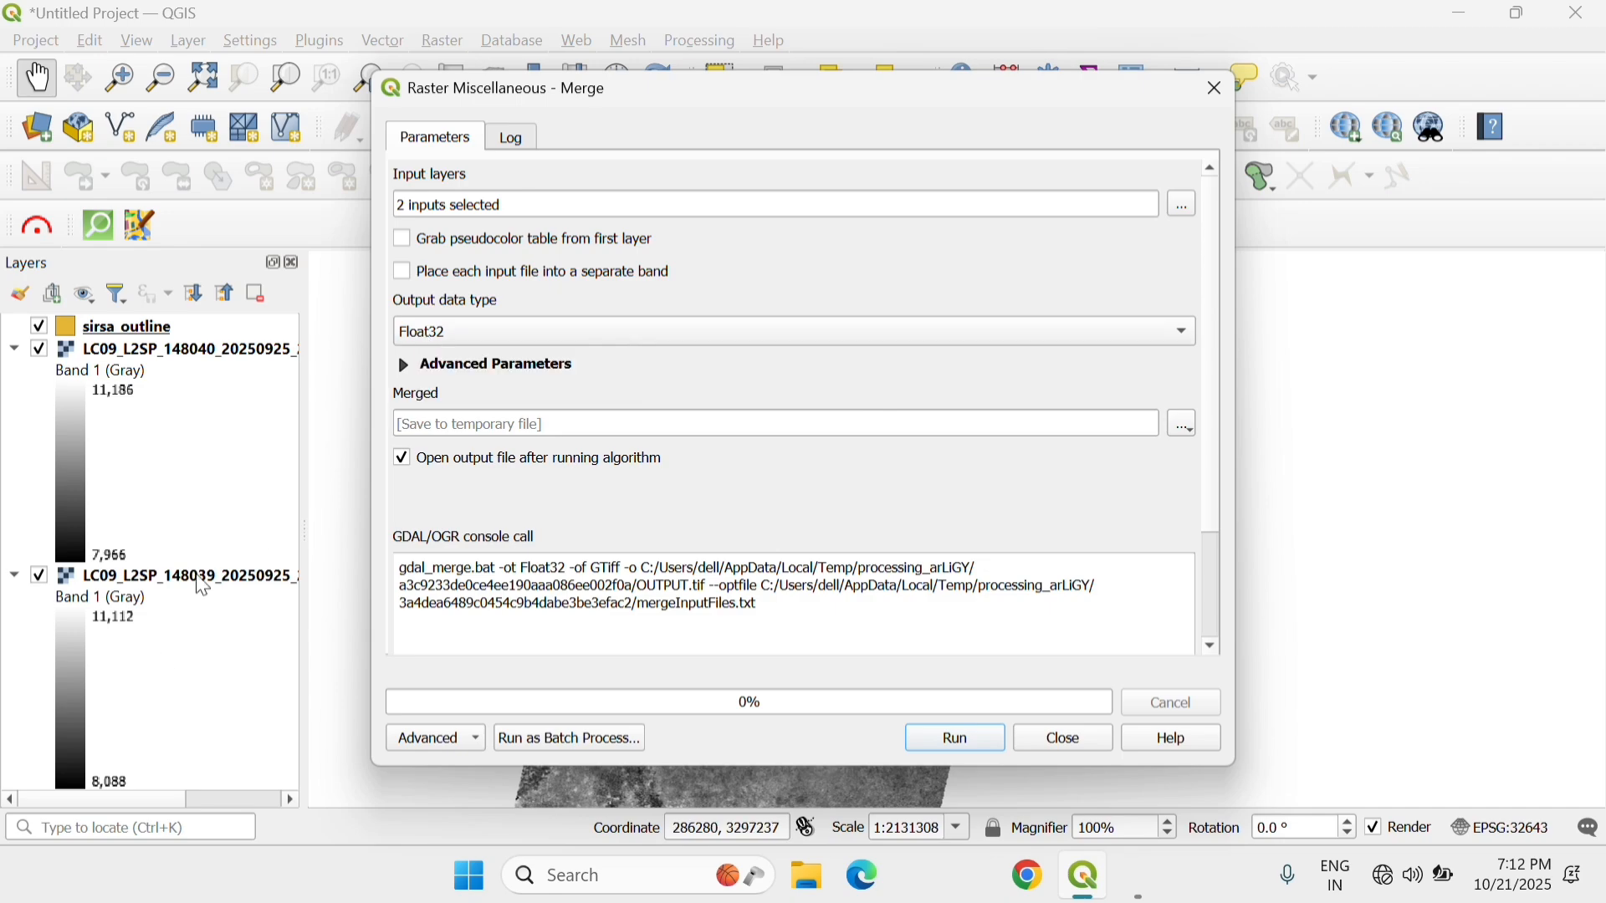
# - Check the data type of the LC09 148039 B2 raster in its layer properties
pyautogui.rightClick(213, 589)
pyautogui.click(266, 555)
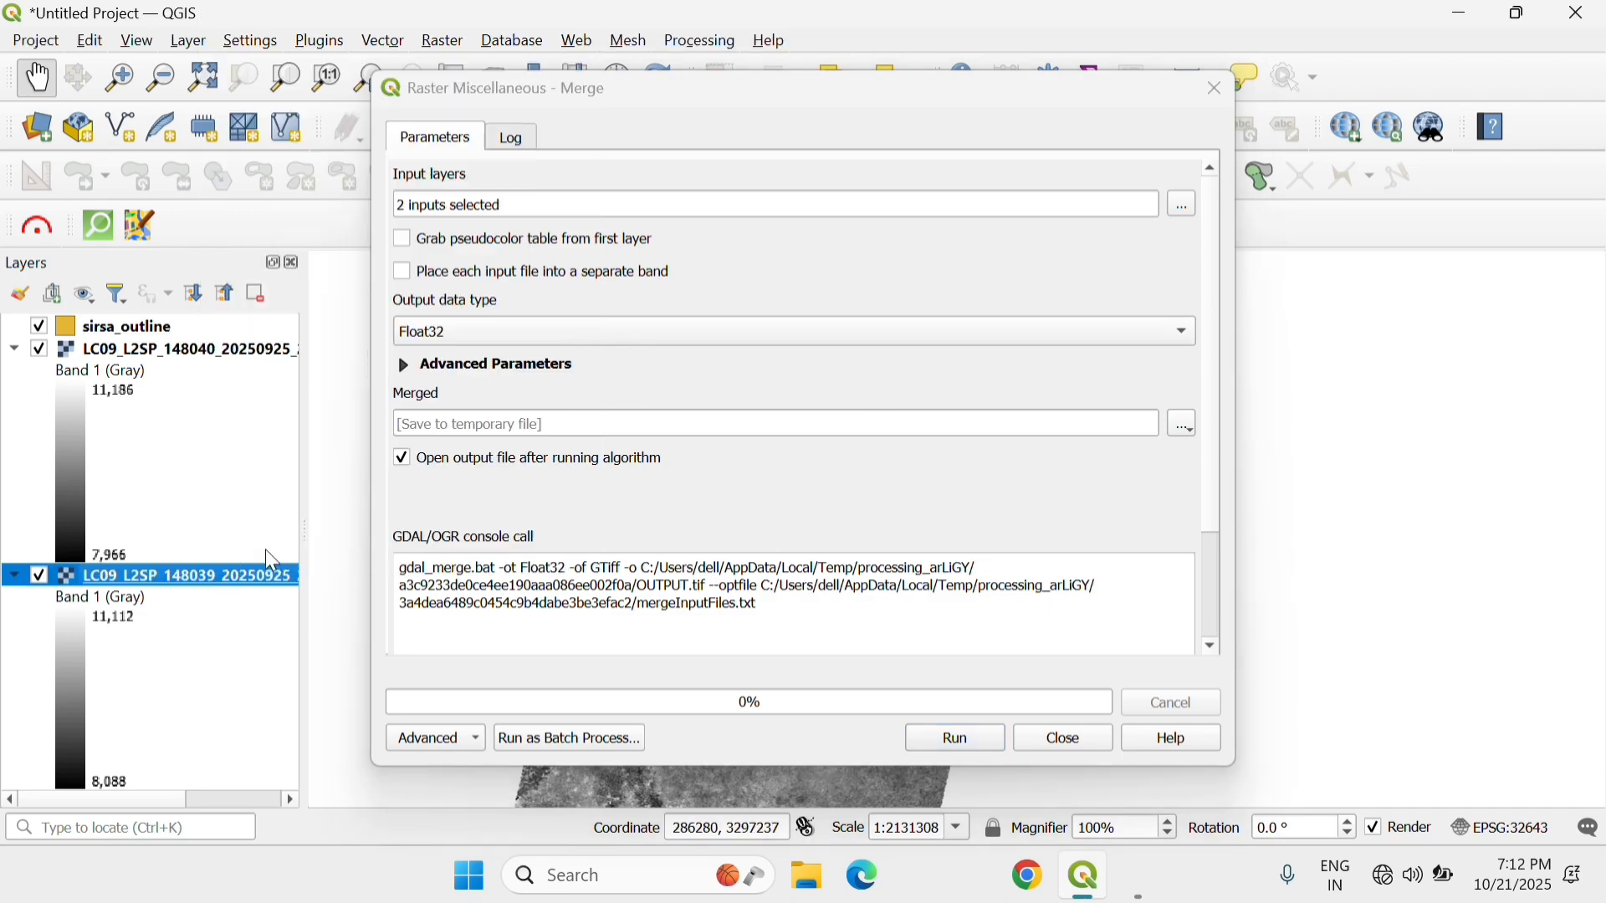
pyautogui.click(386, 108)
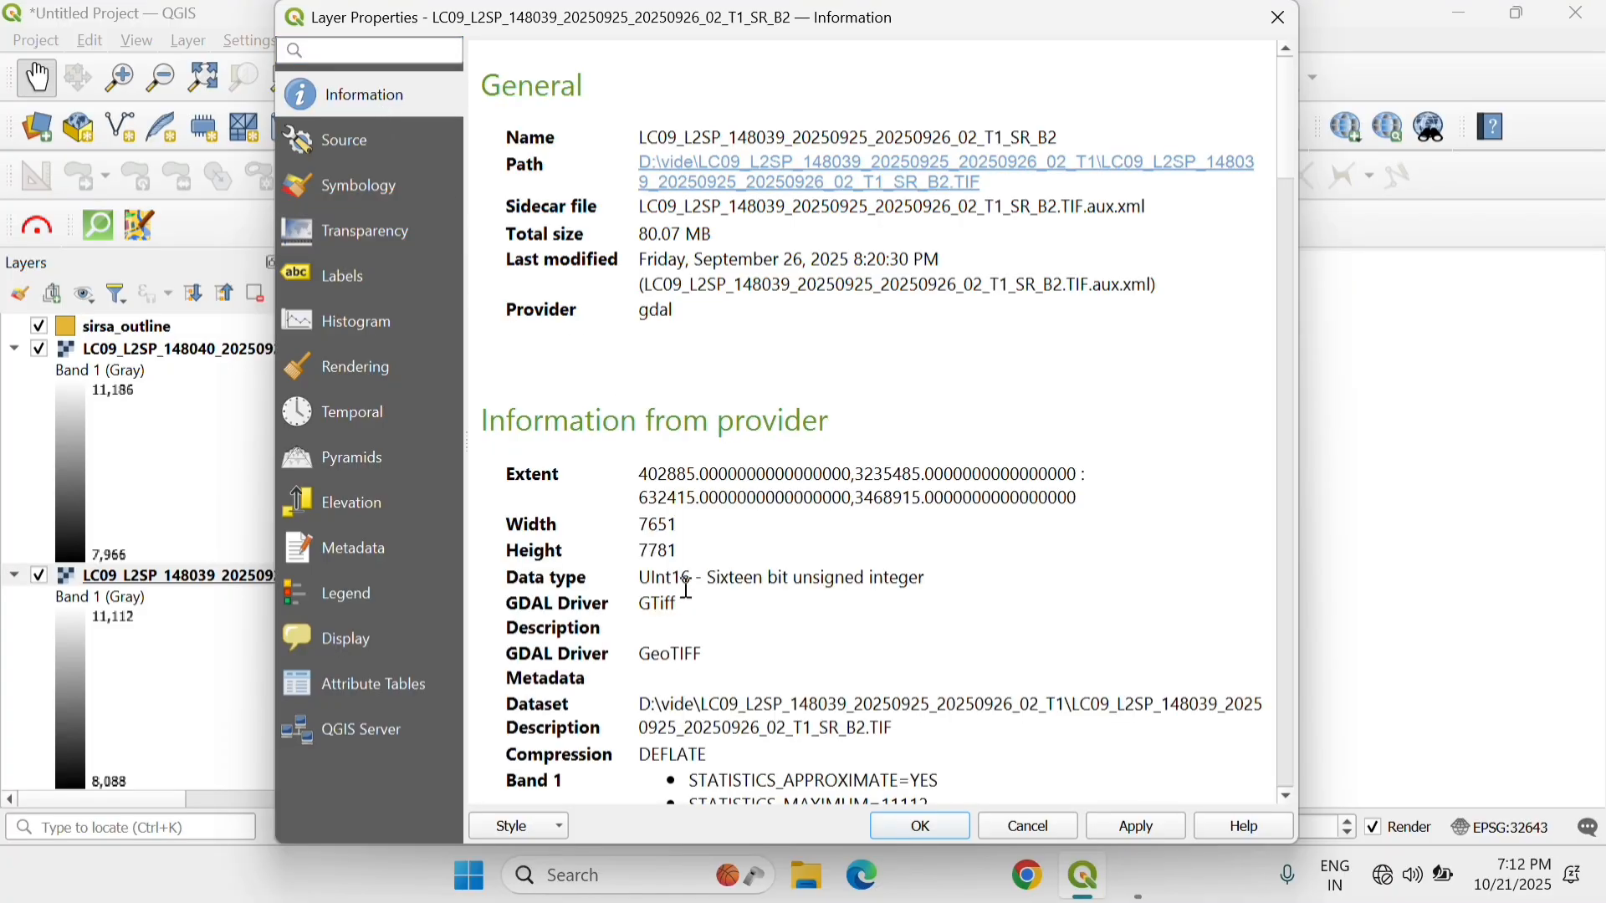
pyautogui.moveTo(687, 588); pyautogui.dragTo(652, 579)
pyautogui.click(1010, 821)
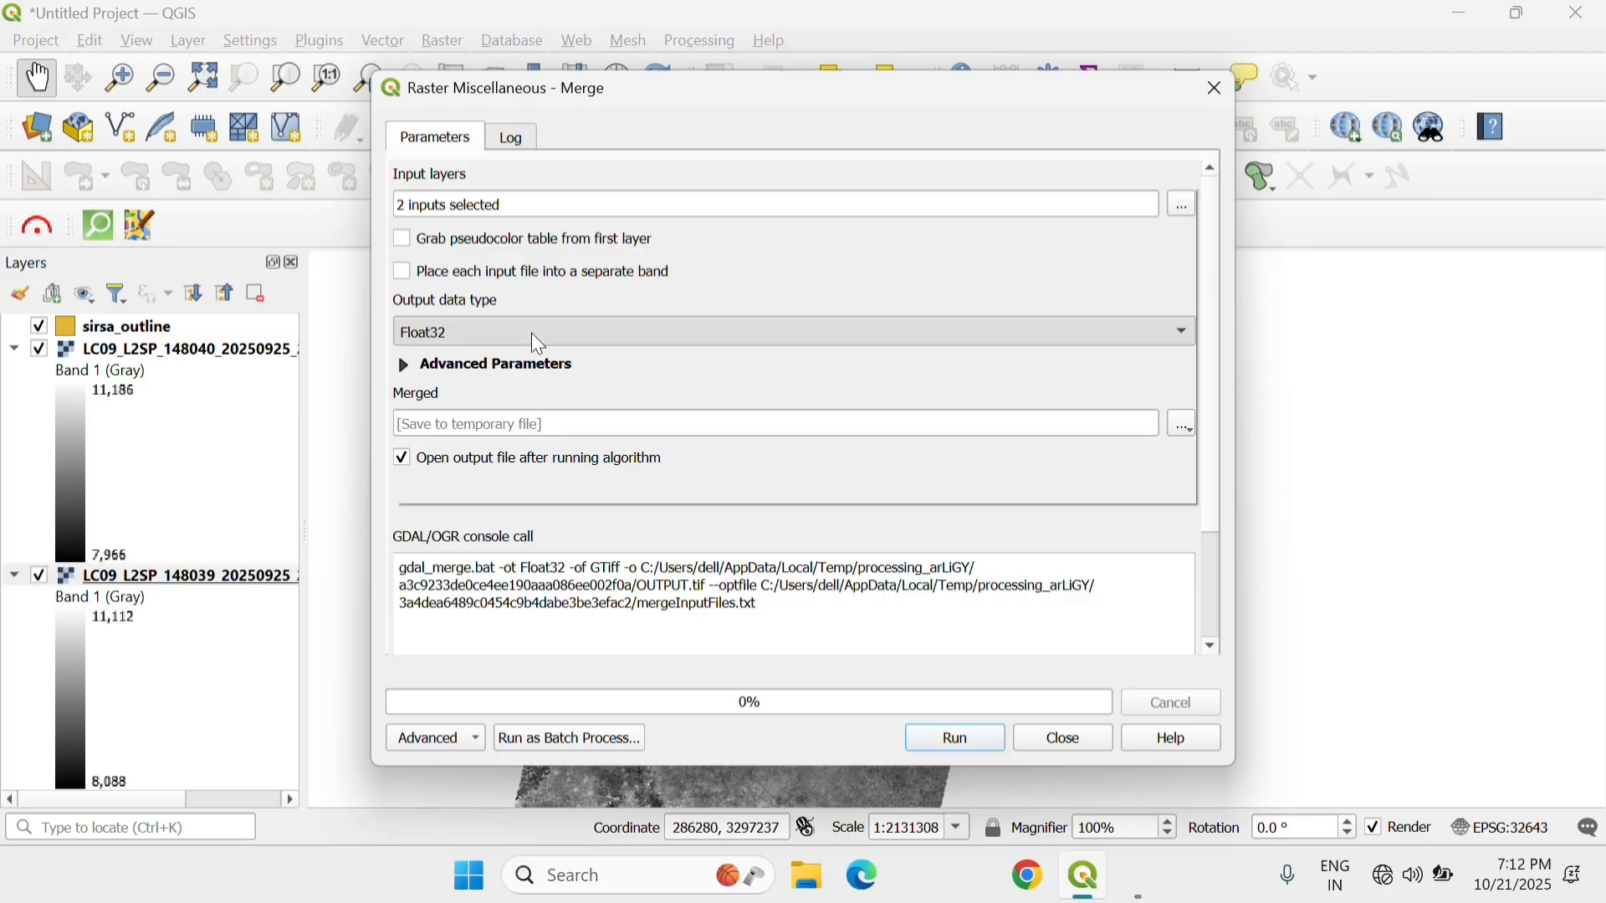
# - Set the merge output data type to UInt16 and run the merge to a temporary file
pyautogui.click(539, 343)
pyautogui.click(516, 250)
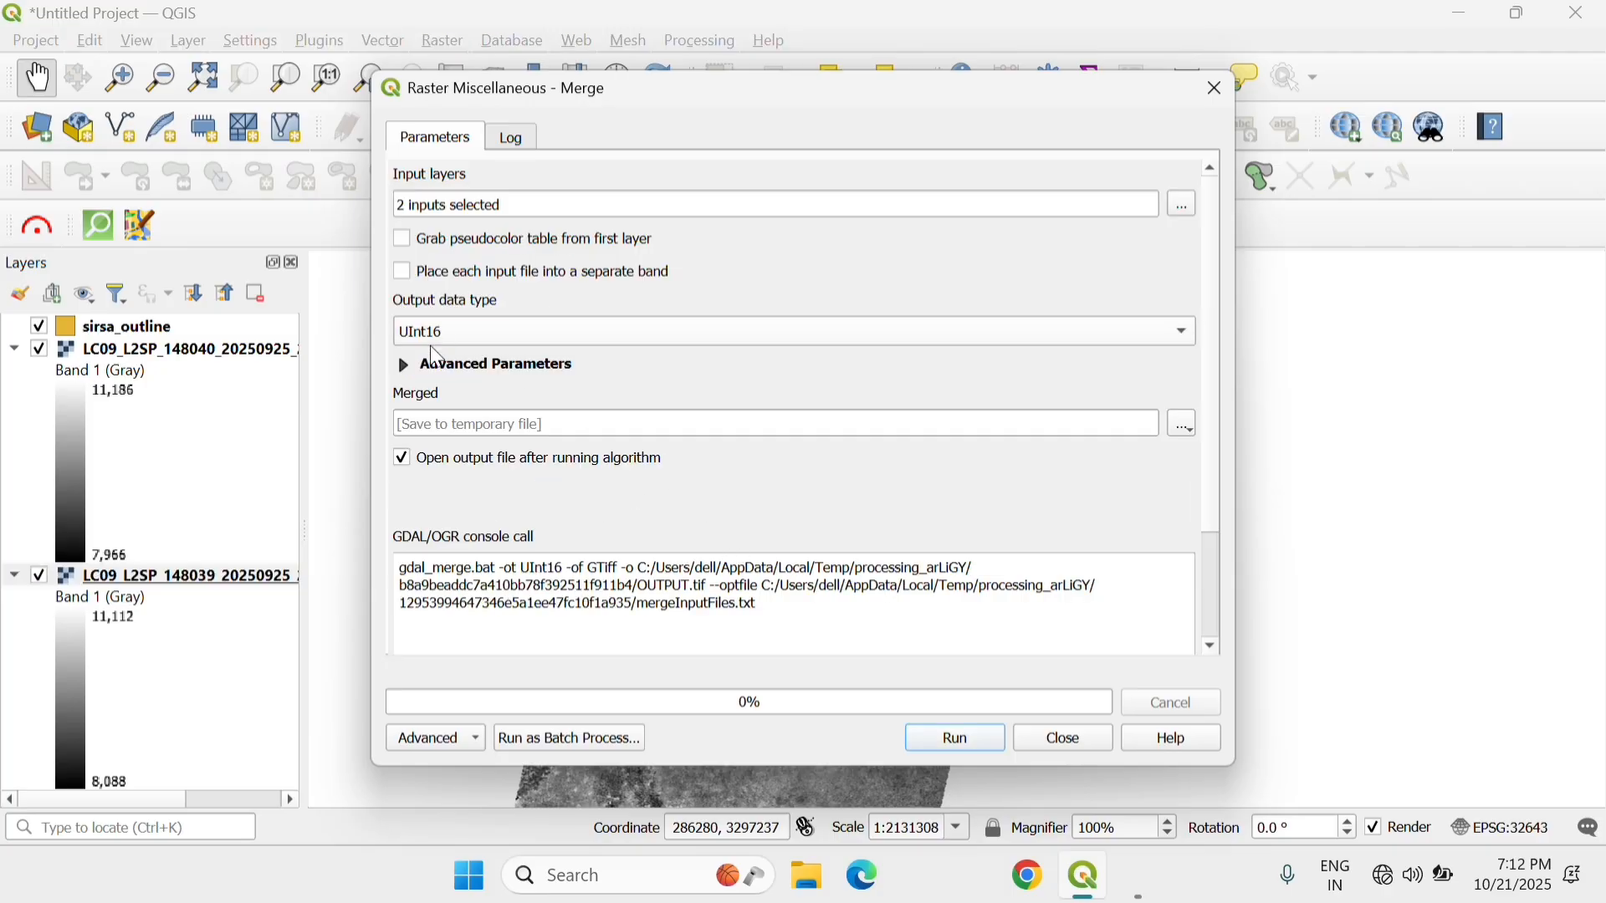
pyautogui.click(967, 733)
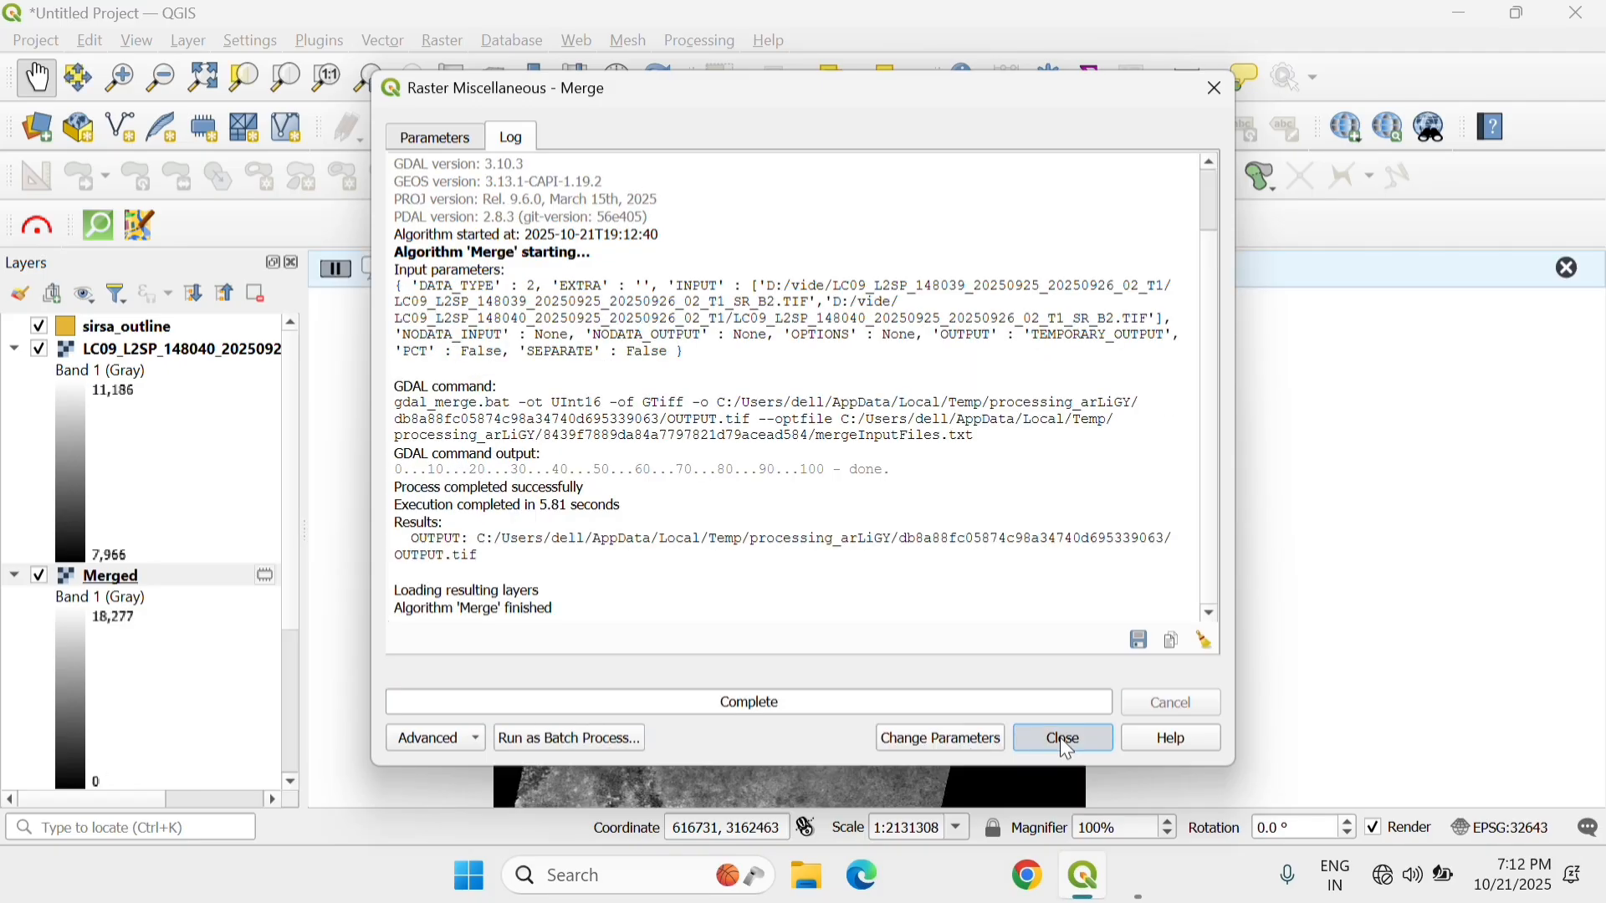
# - Dismiss the merge report and compare the map with and without the Merged raster
pyautogui.click(1066, 742)
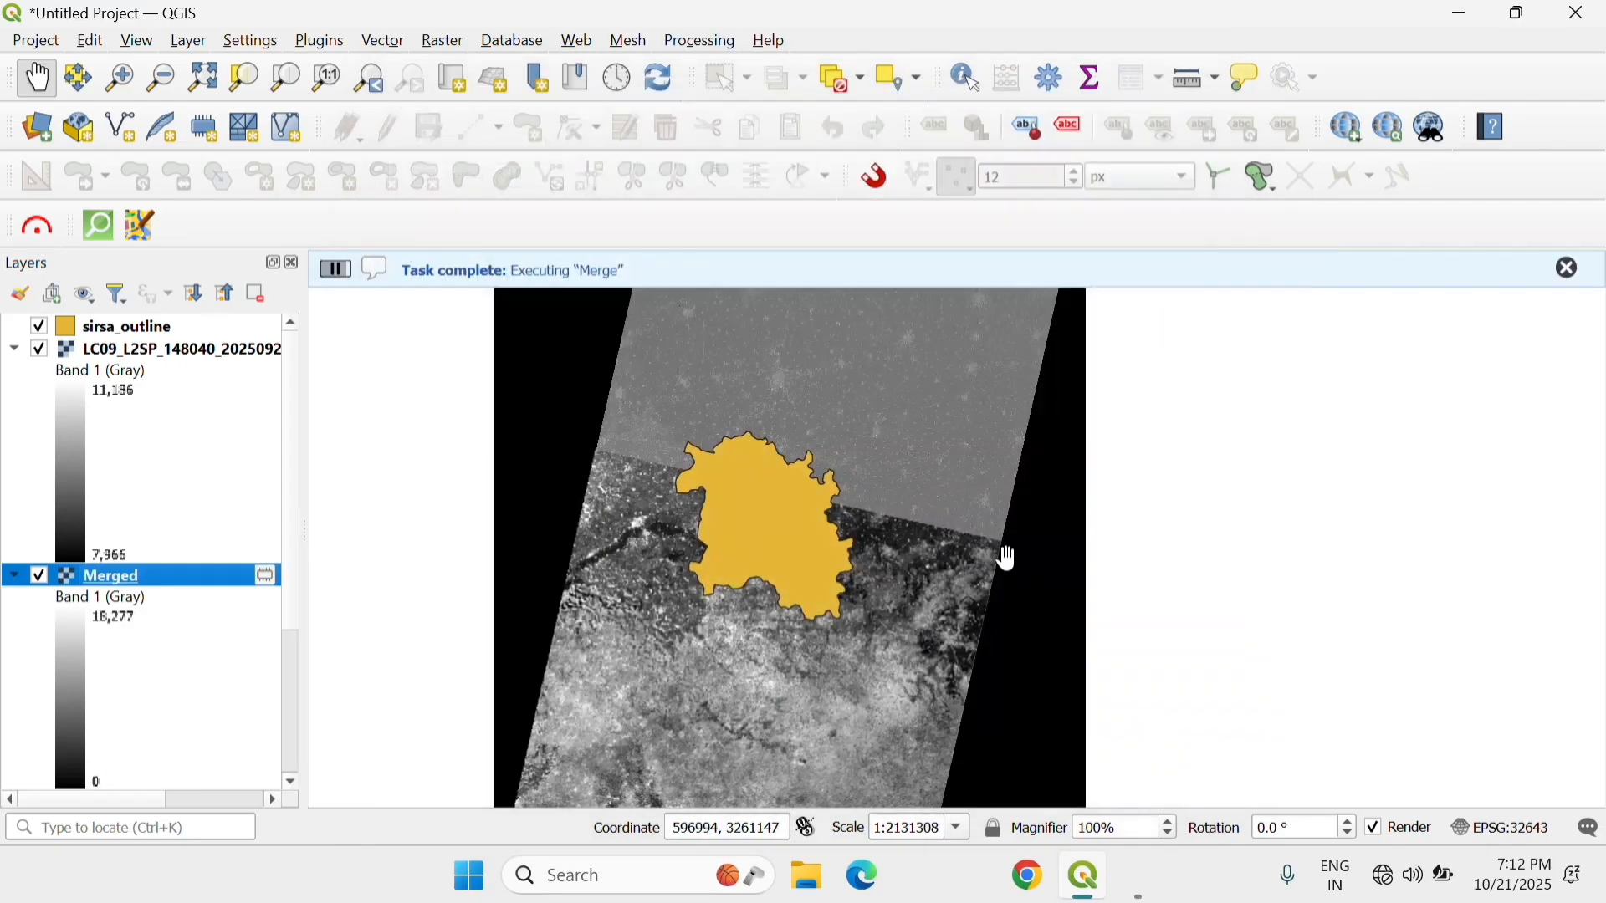
pyautogui.click(1571, 270)
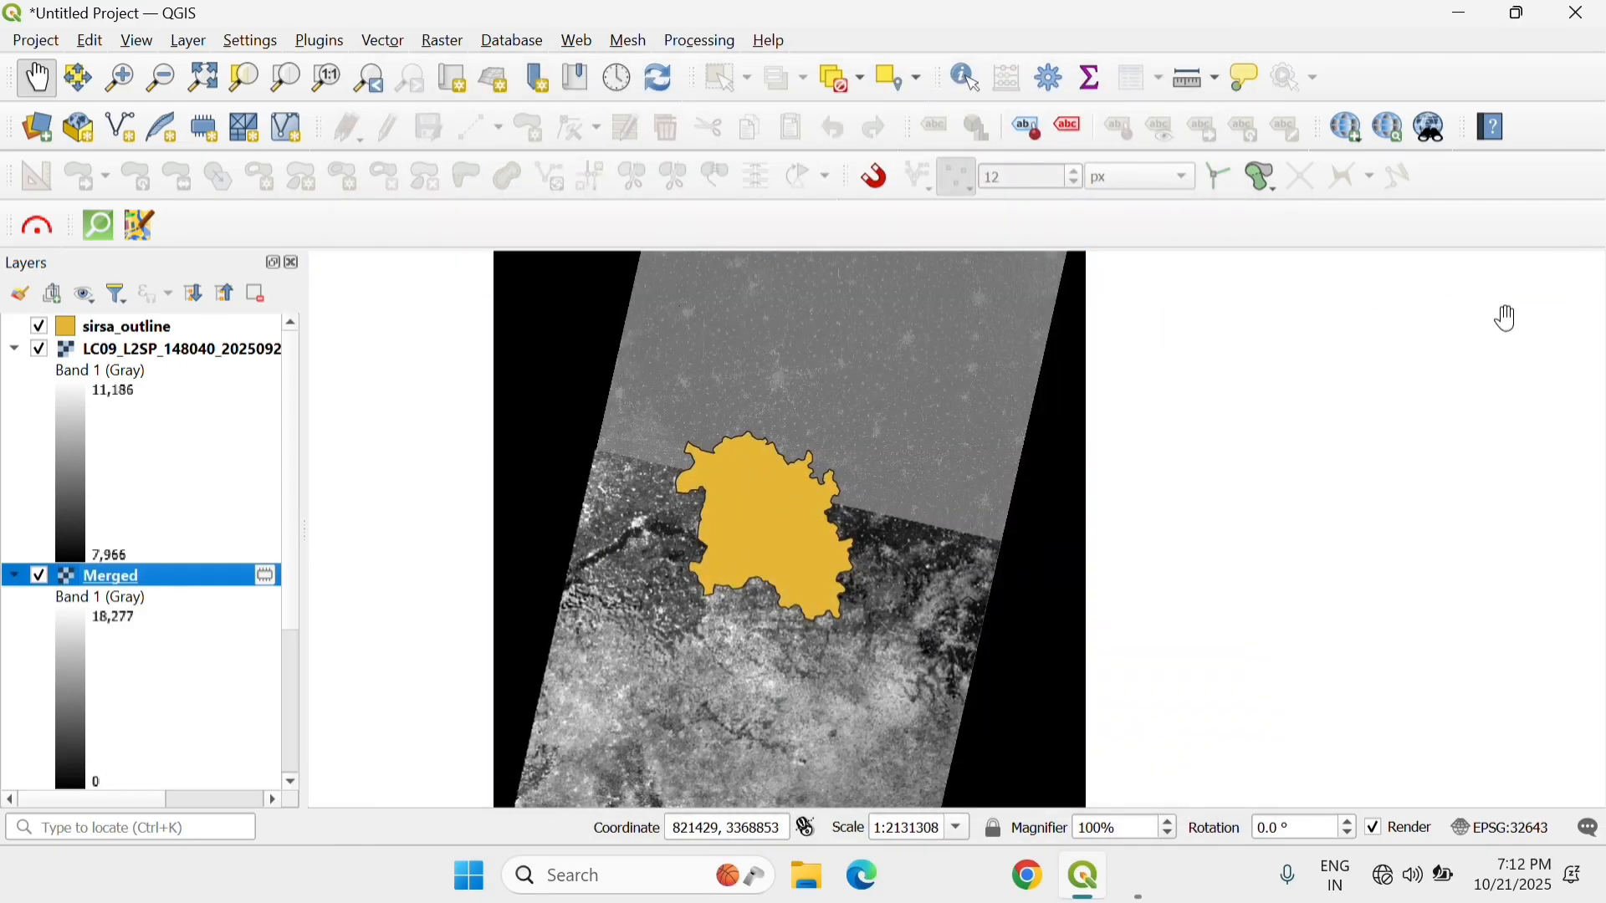
pyautogui.click(38, 577)
pyautogui.click(38, 578)
pyautogui.click(44, 579)
pyautogui.click(44, 579)
pyautogui.click(45, 579)
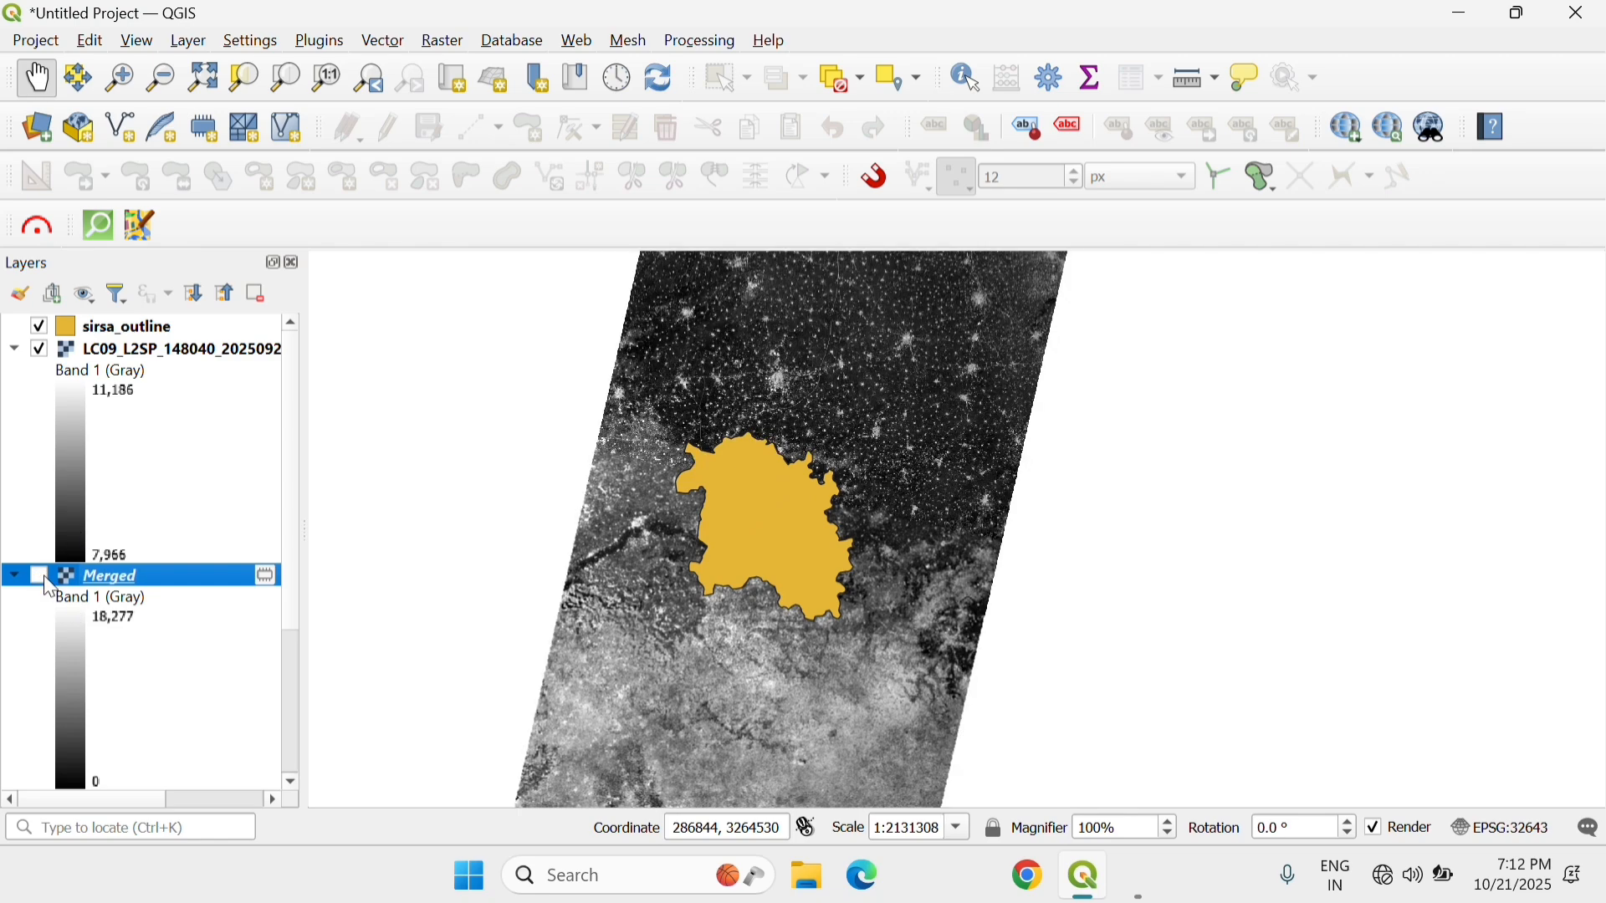
pyautogui.click(44, 579)
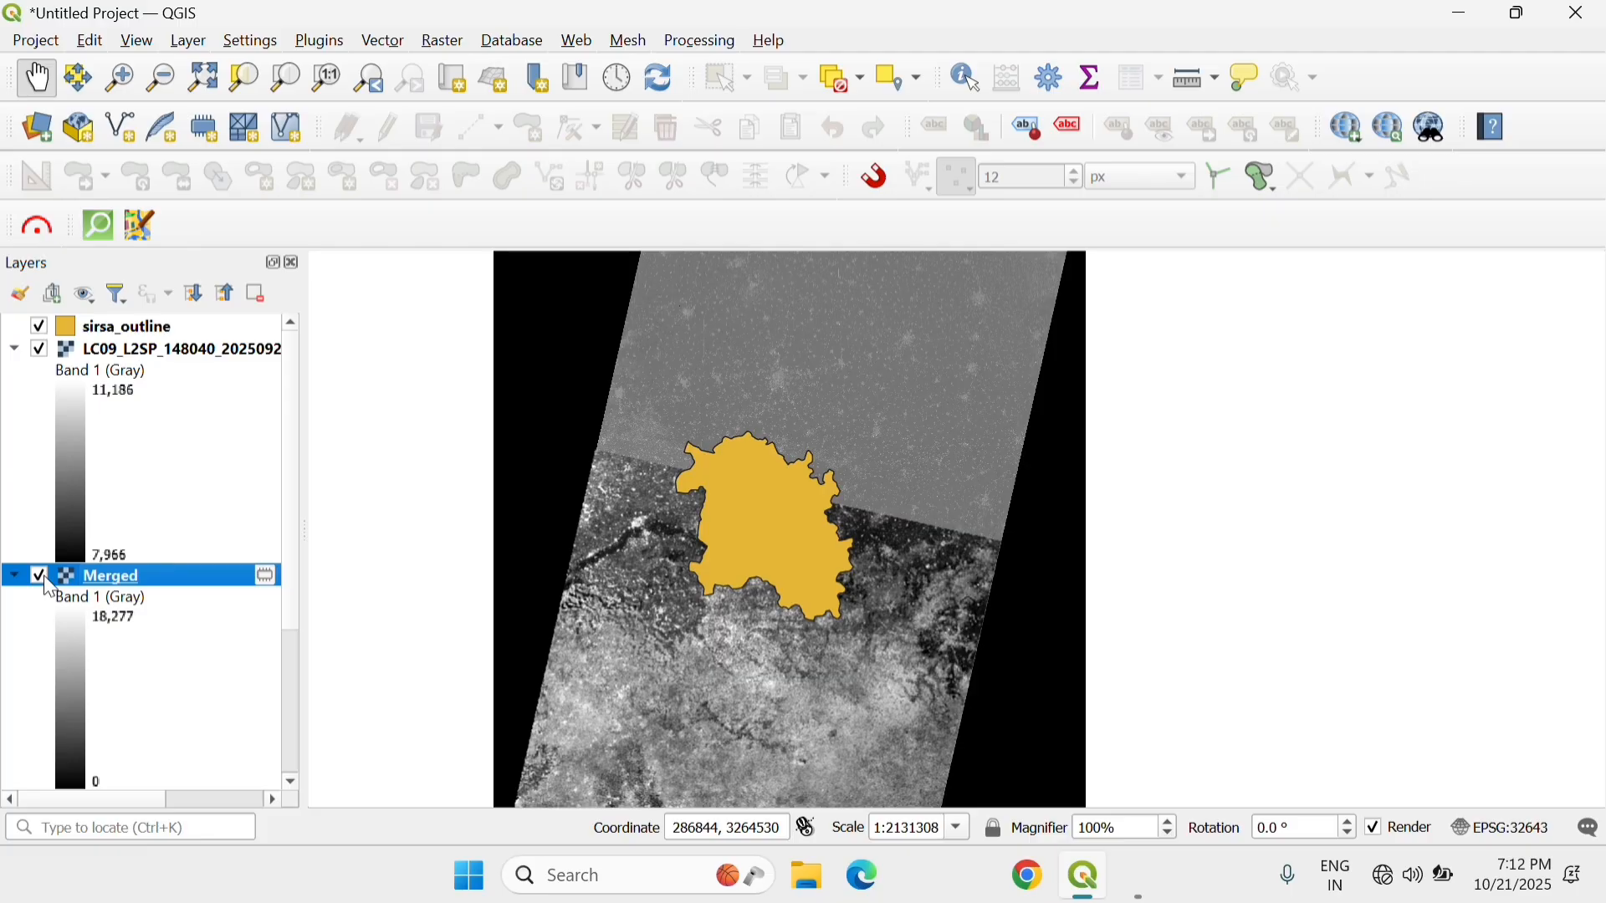
pyautogui.click(42, 580)
pyautogui.click(39, 577)
# - Move the Merged raster above the LC09 148040 scene and set its additional NoData value to 0
pyautogui.moveTo(165, 589); pyautogui.dragTo(161, 345)
pyautogui.moveTo(113, 589)
pyautogui.mouseDown()
pyautogui.moveTo(114, 405)
pyautogui.moveTo(89, 348)
pyautogui.mouseUp()
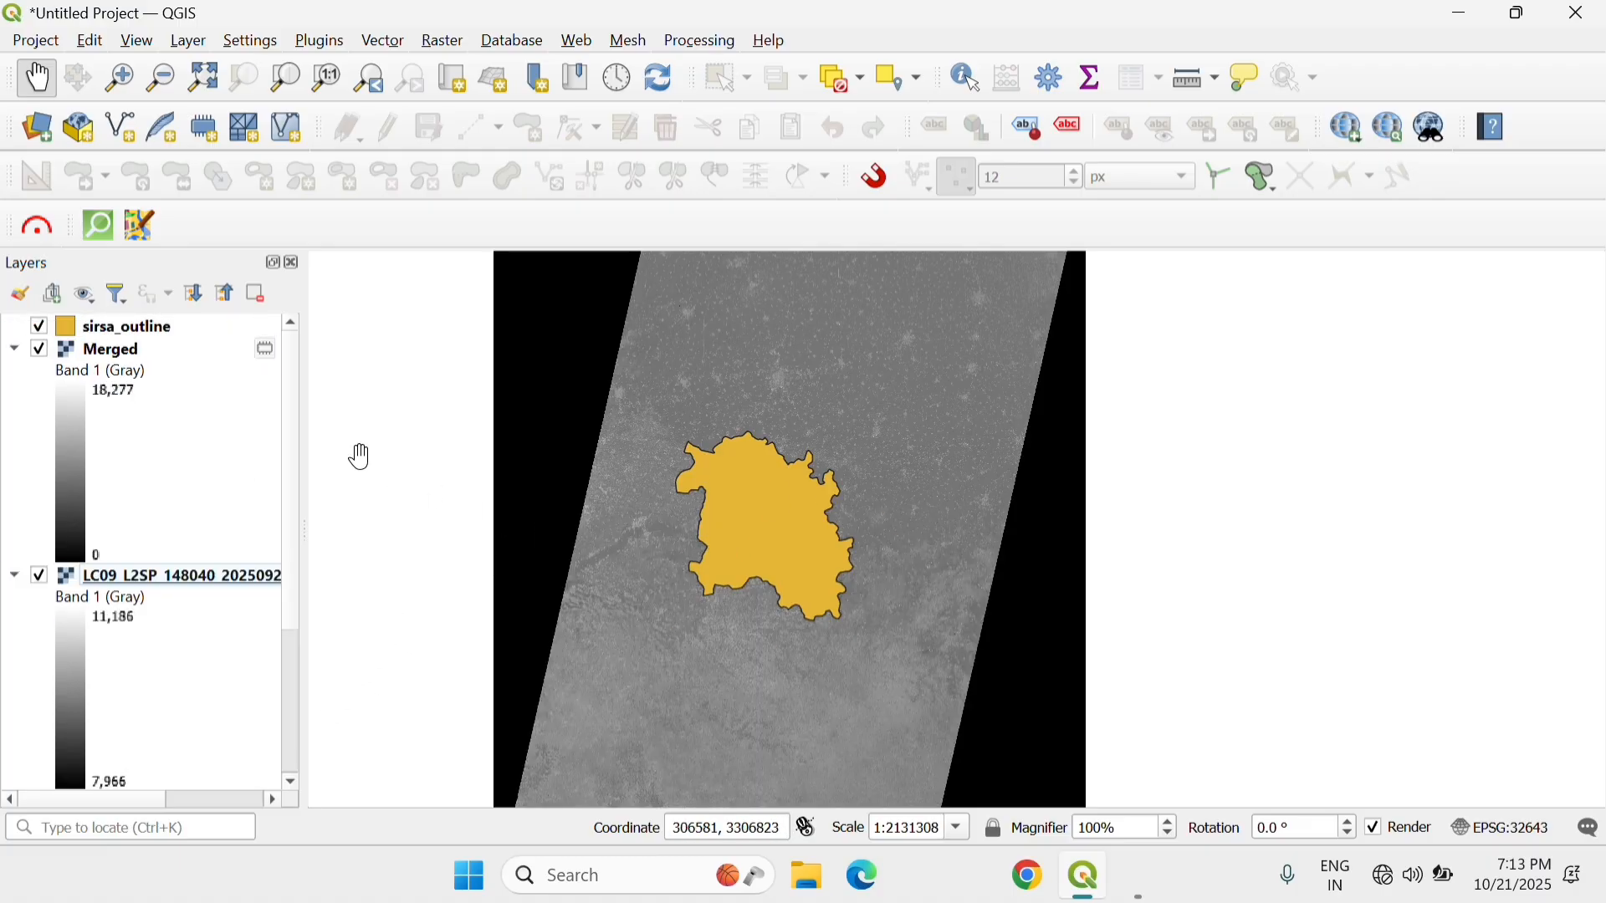
pyautogui.rightClick(99, 350)
pyautogui.click(240, 577)
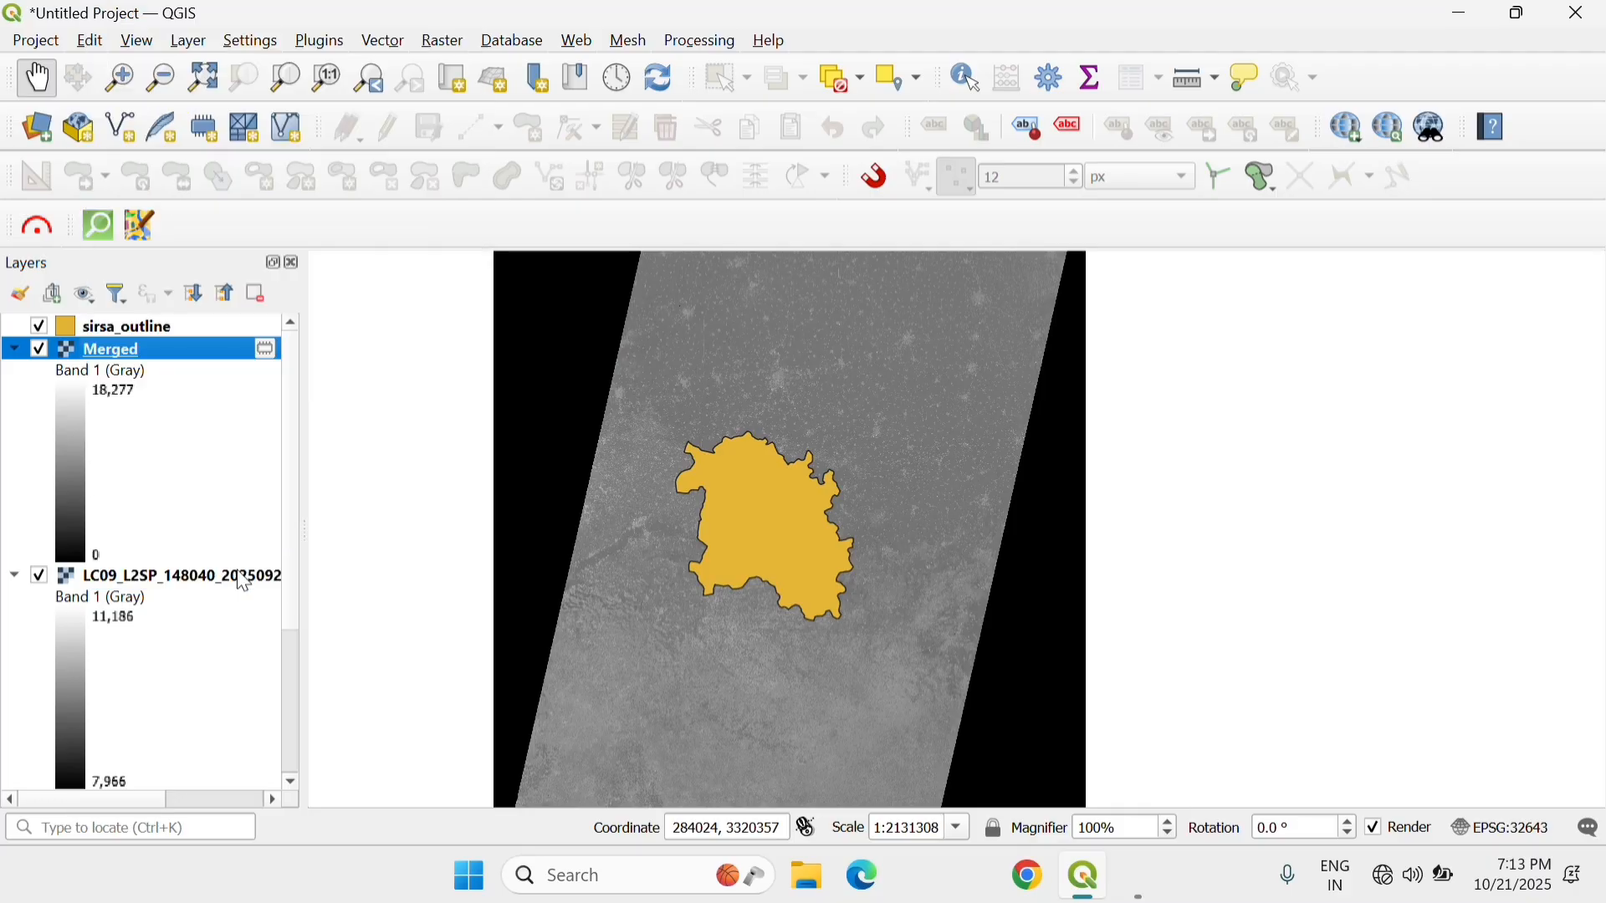
pyautogui.click(333, 224)
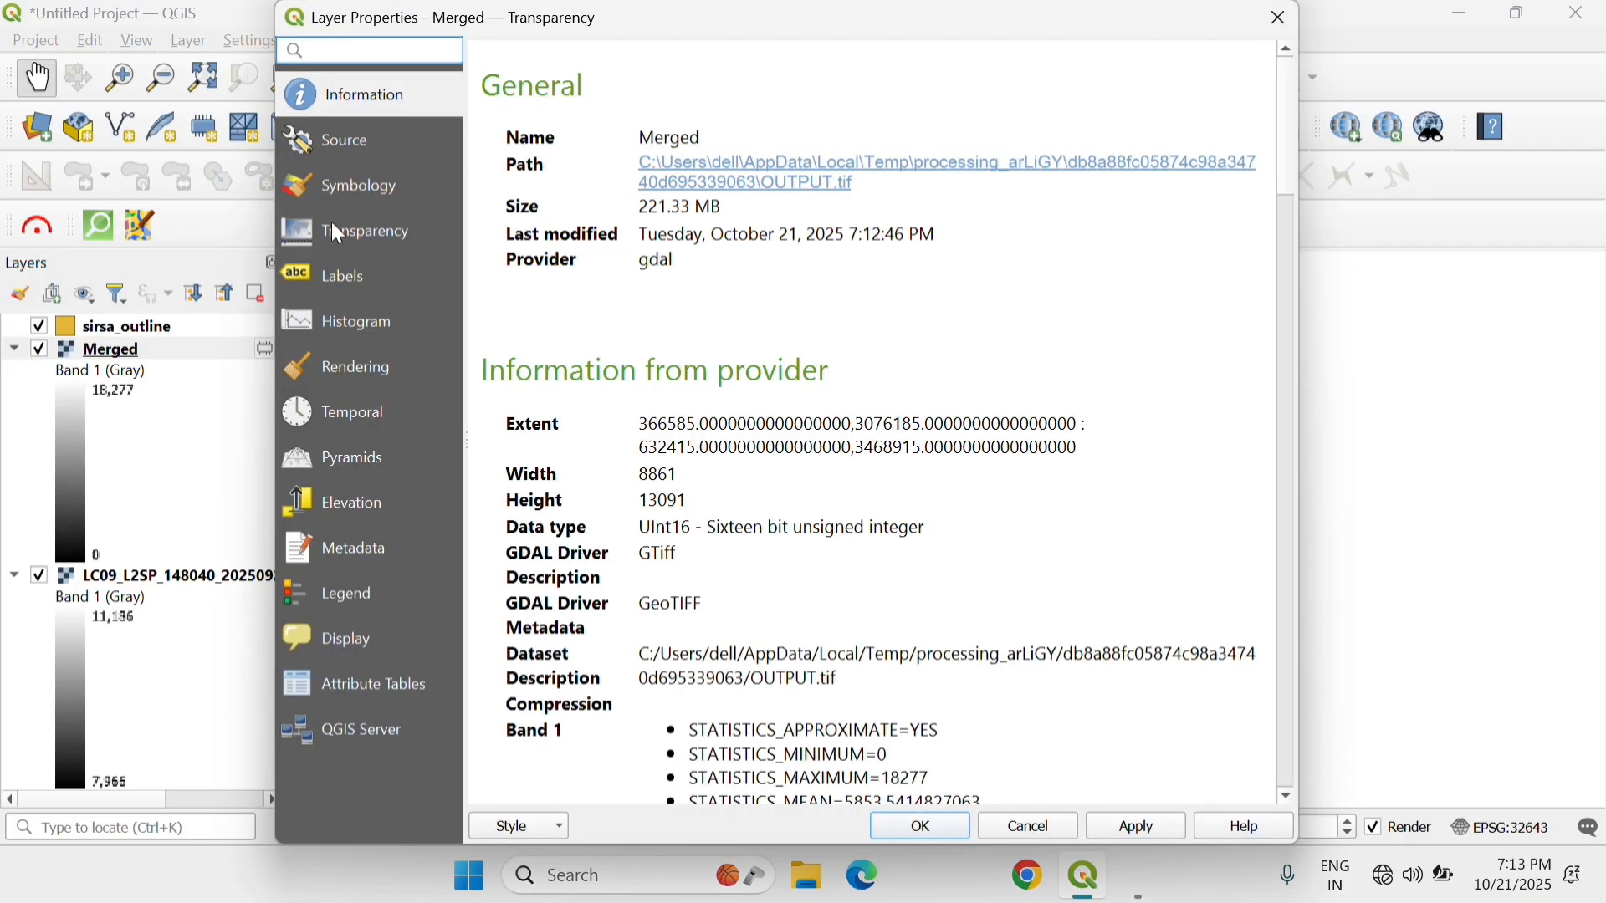
pyautogui.click(733, 209)
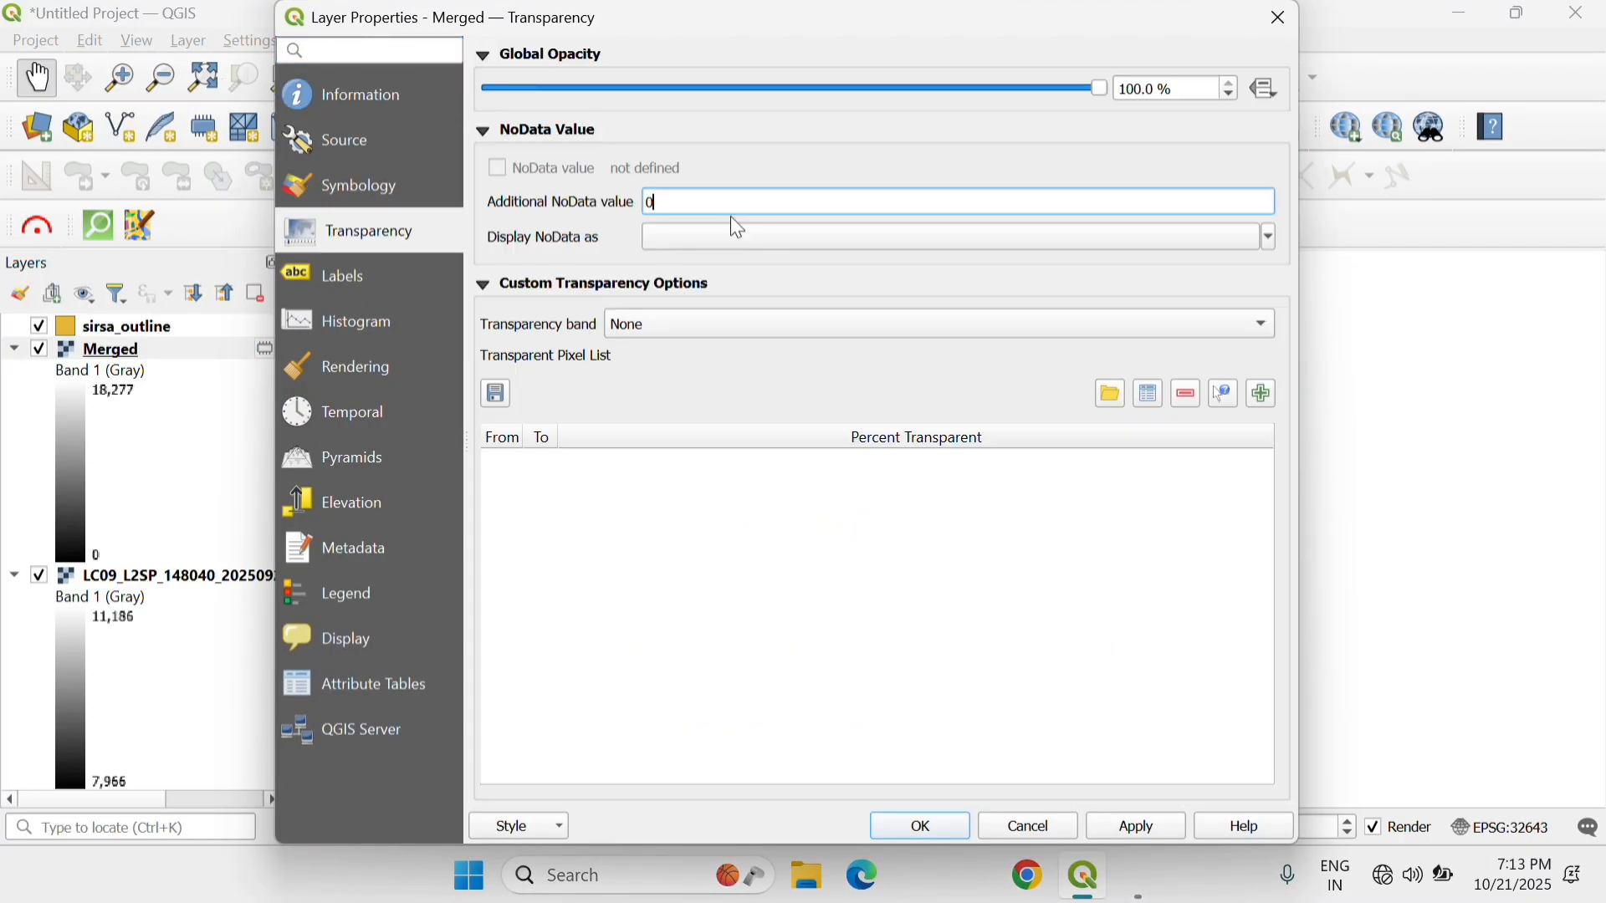
pyautogui.press('Return')
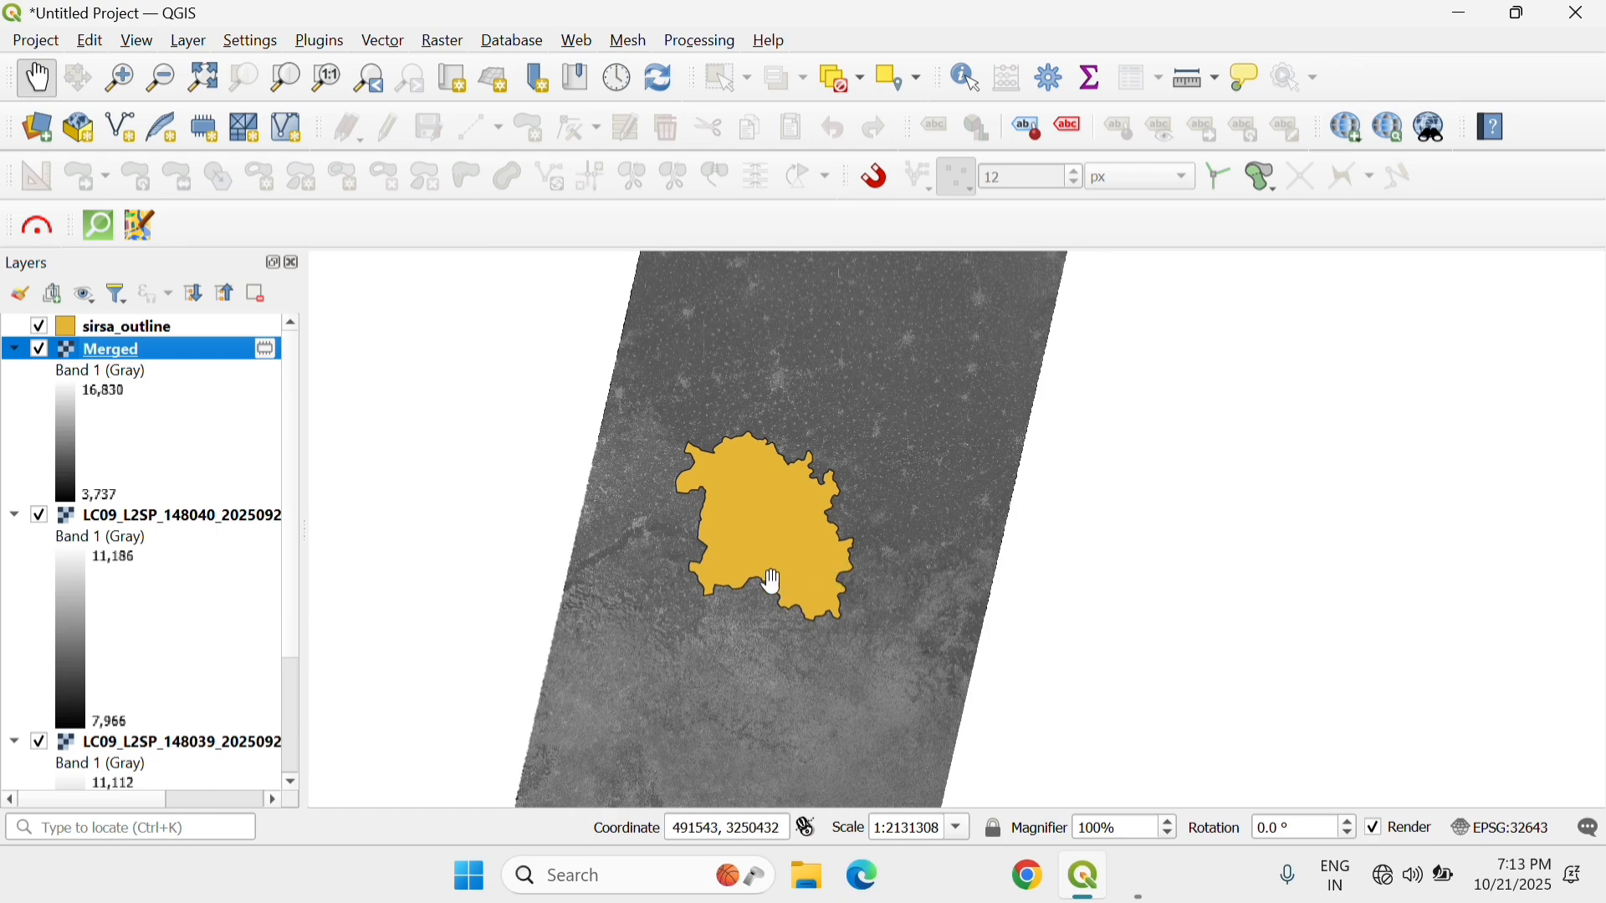
# - Hide both source LC09 B2 scenes, 148040 and 148039, and remove them from the project
pyautogui.click(38, 515)
pyautogui.scroll(-2, 55, 597)
pyautogui.click(38, 575)
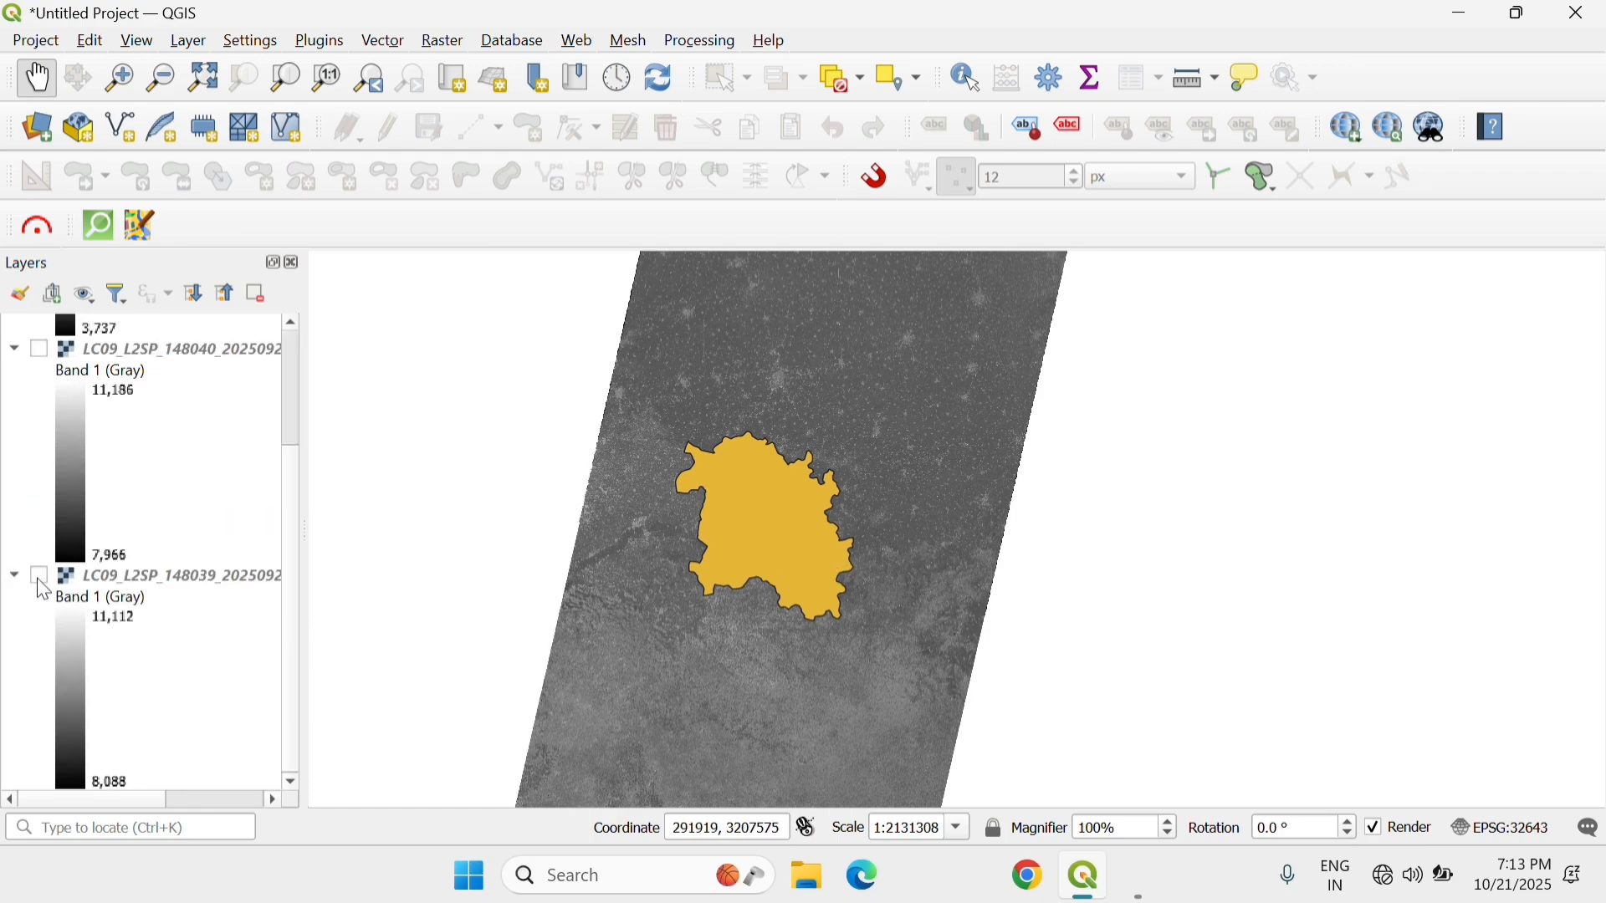
pyautogui.scroll(2, 82, 699)
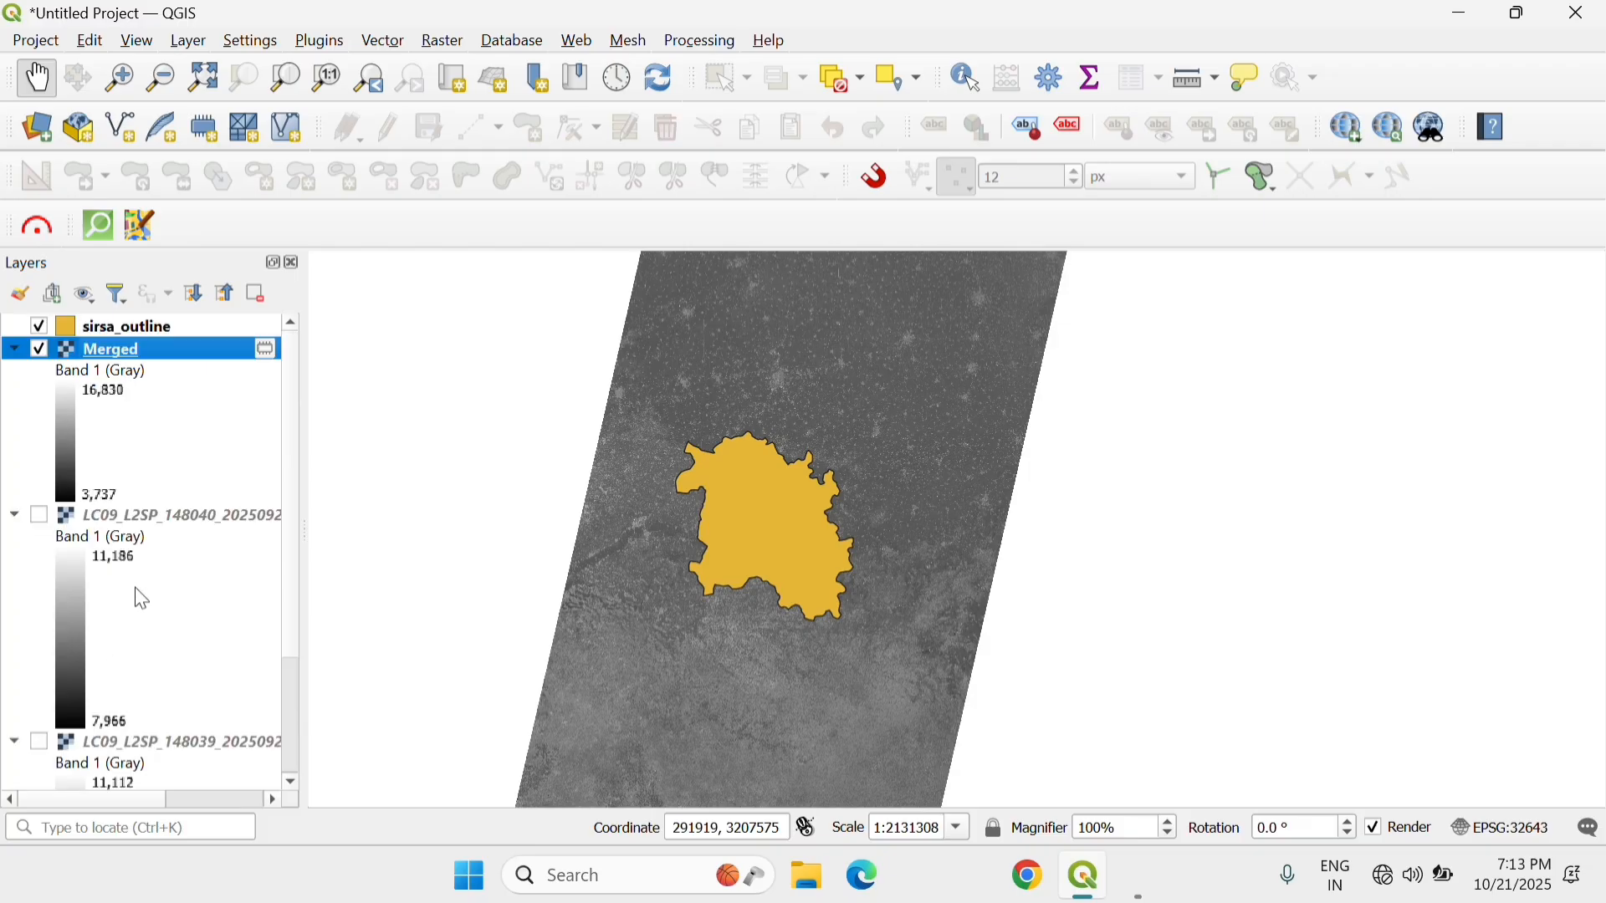
pyautogui.click(151, 522)
pyautogui.scroll(-2, 154, 536)
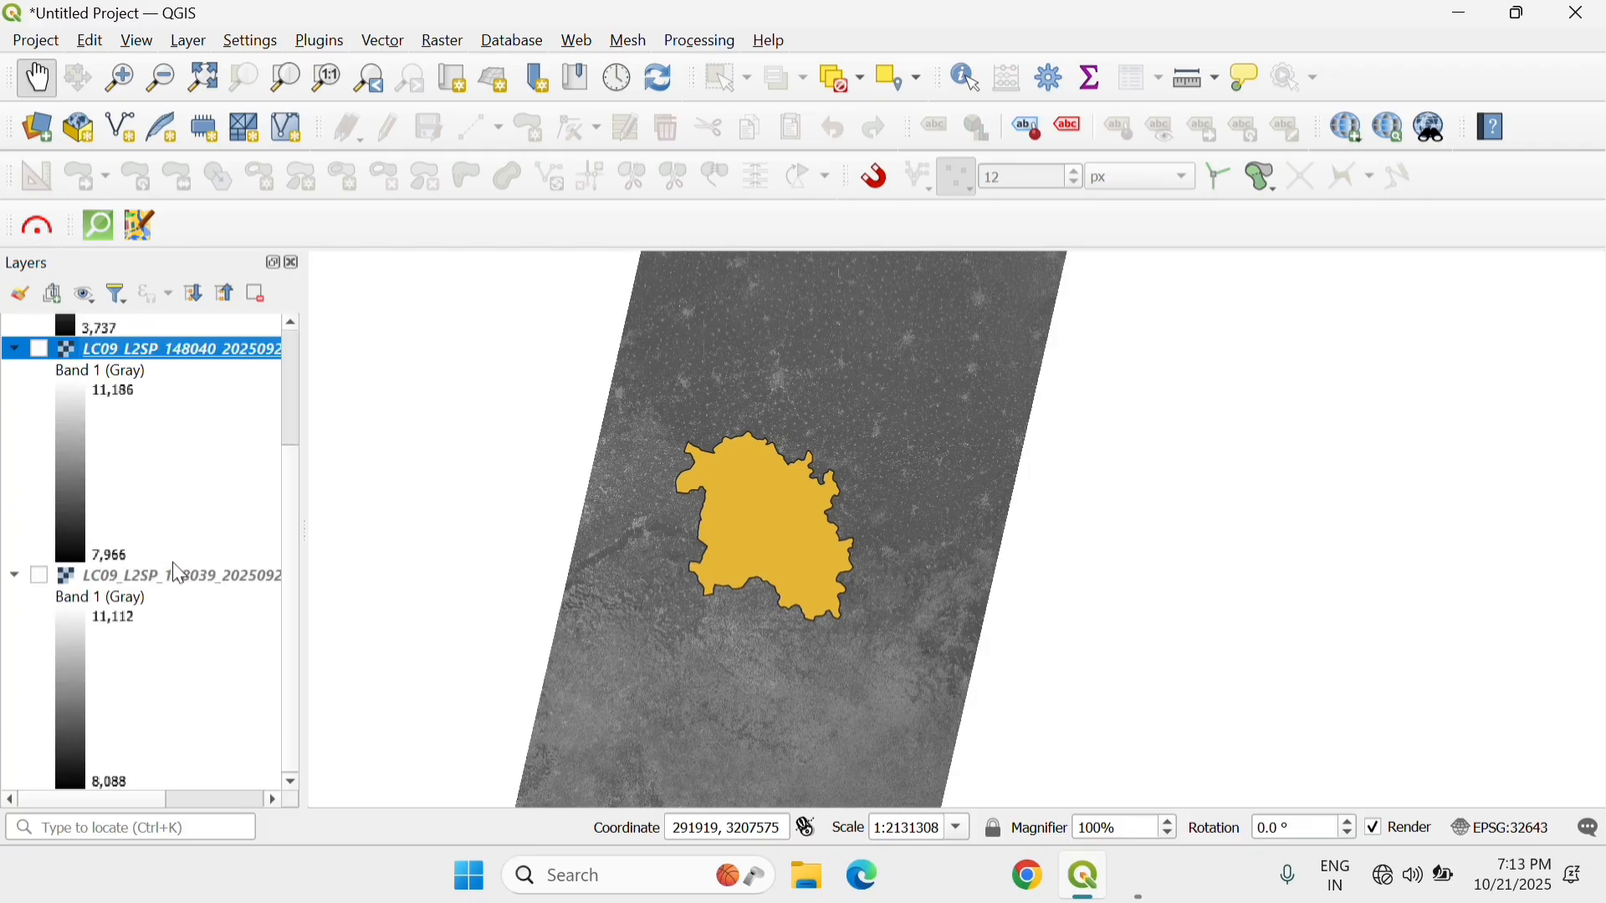
pyautogui.click(176, 575)
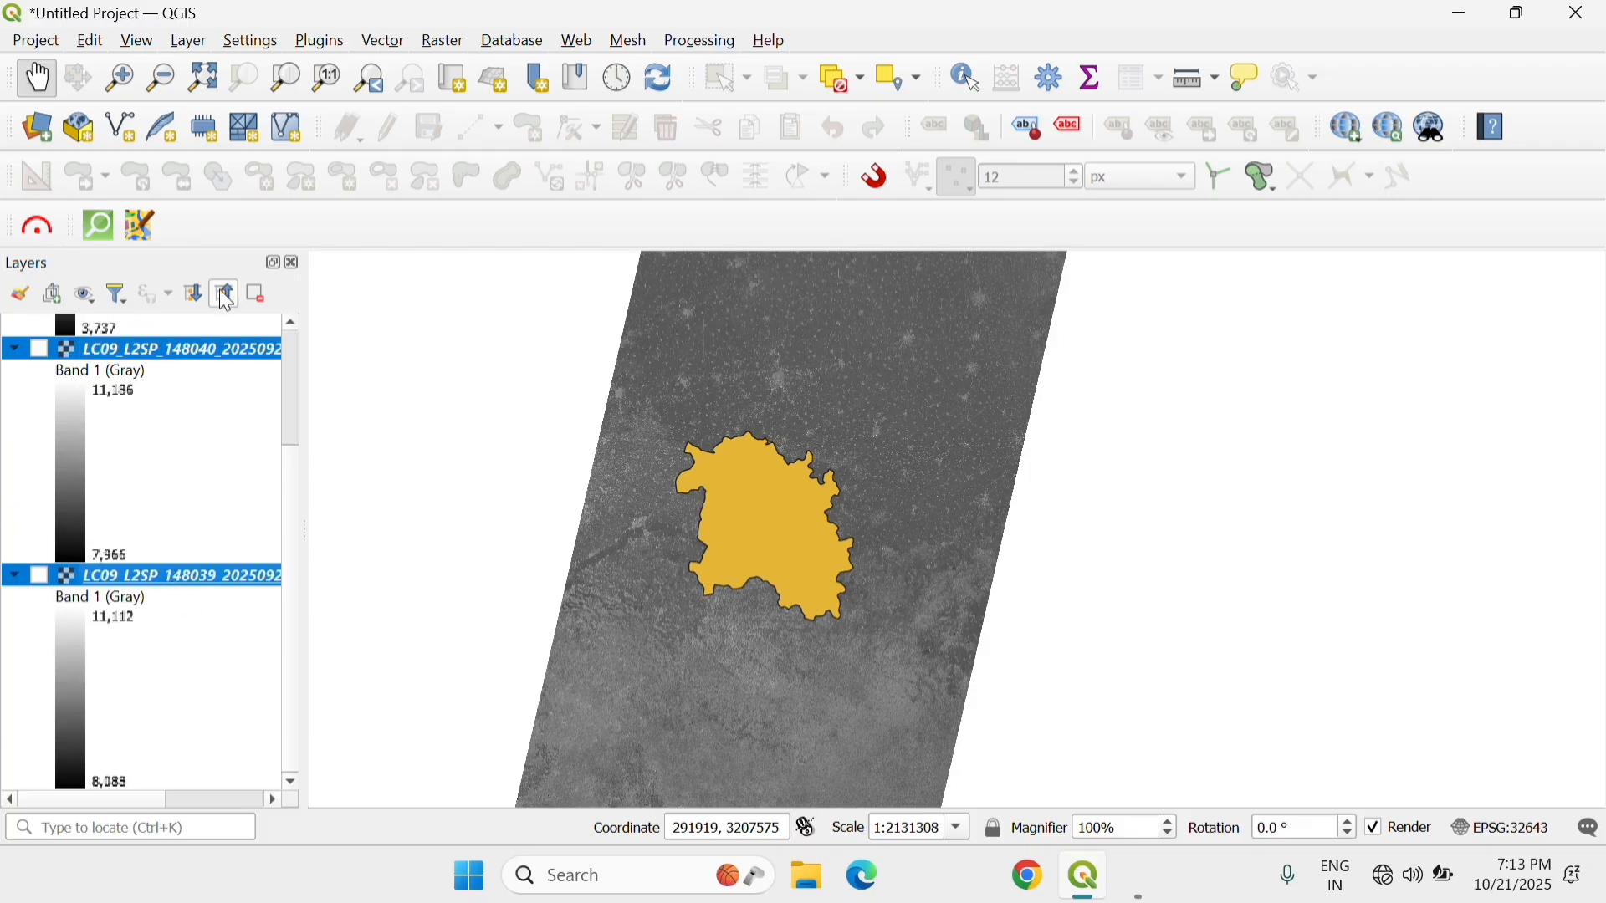
pyautogui.click(261, 293)
pyautogui.click(773, 470)
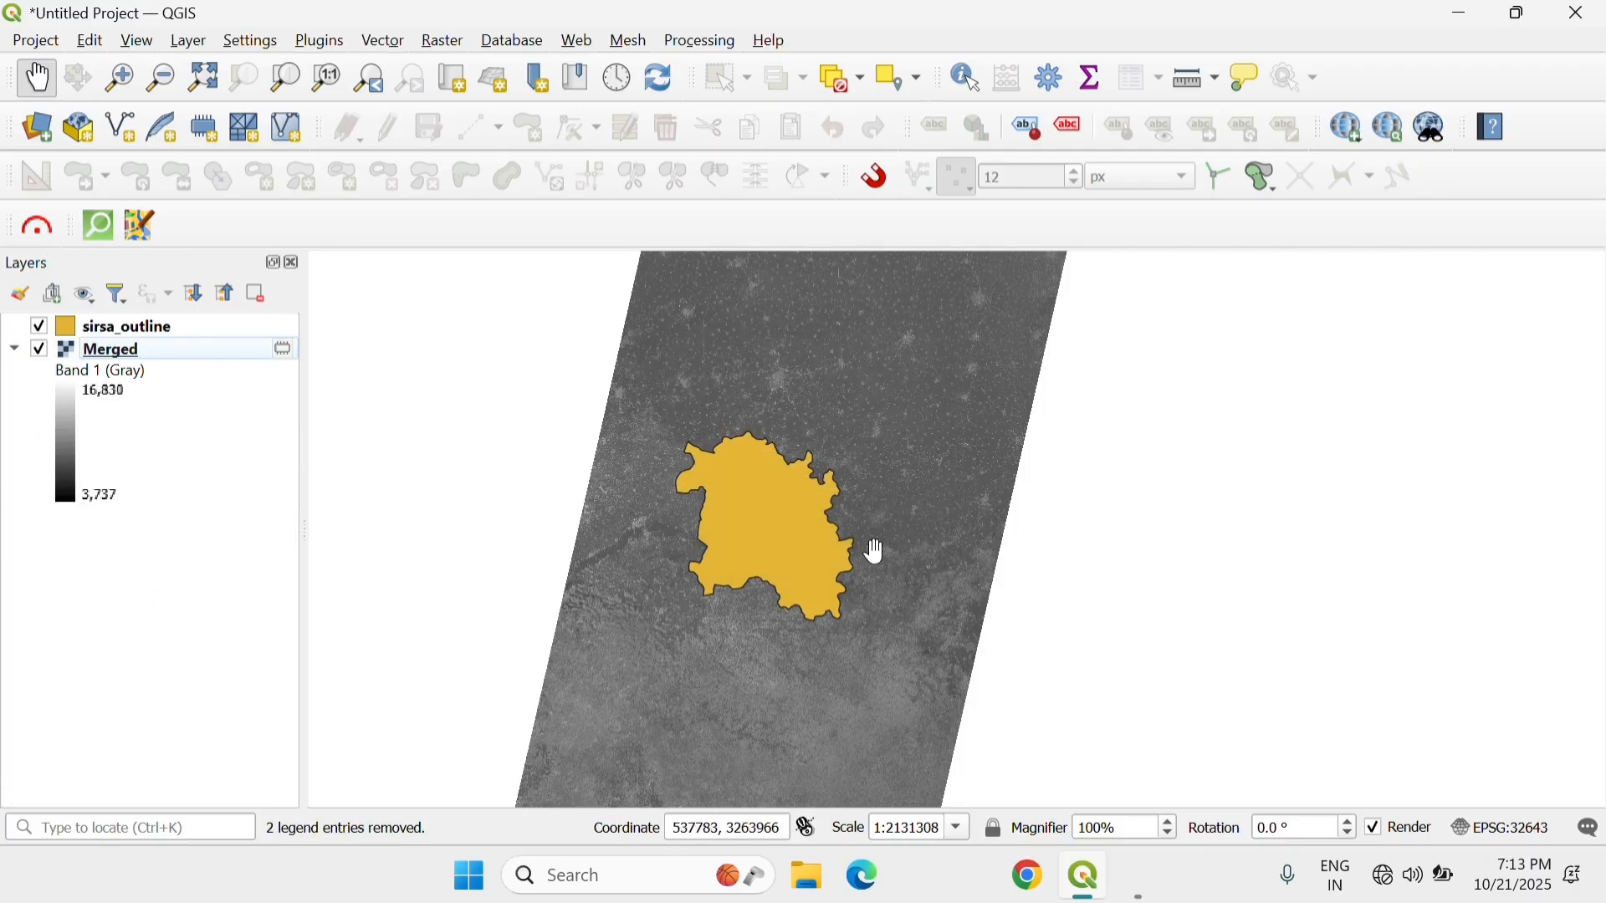
# - Toggle the Merged raster's visibility to check its coverage around the filled sirsa_outline polygon
pyautogui.click(37, 349)
pyautogui.click(38, 351)
pyautogui.click(36, 349)
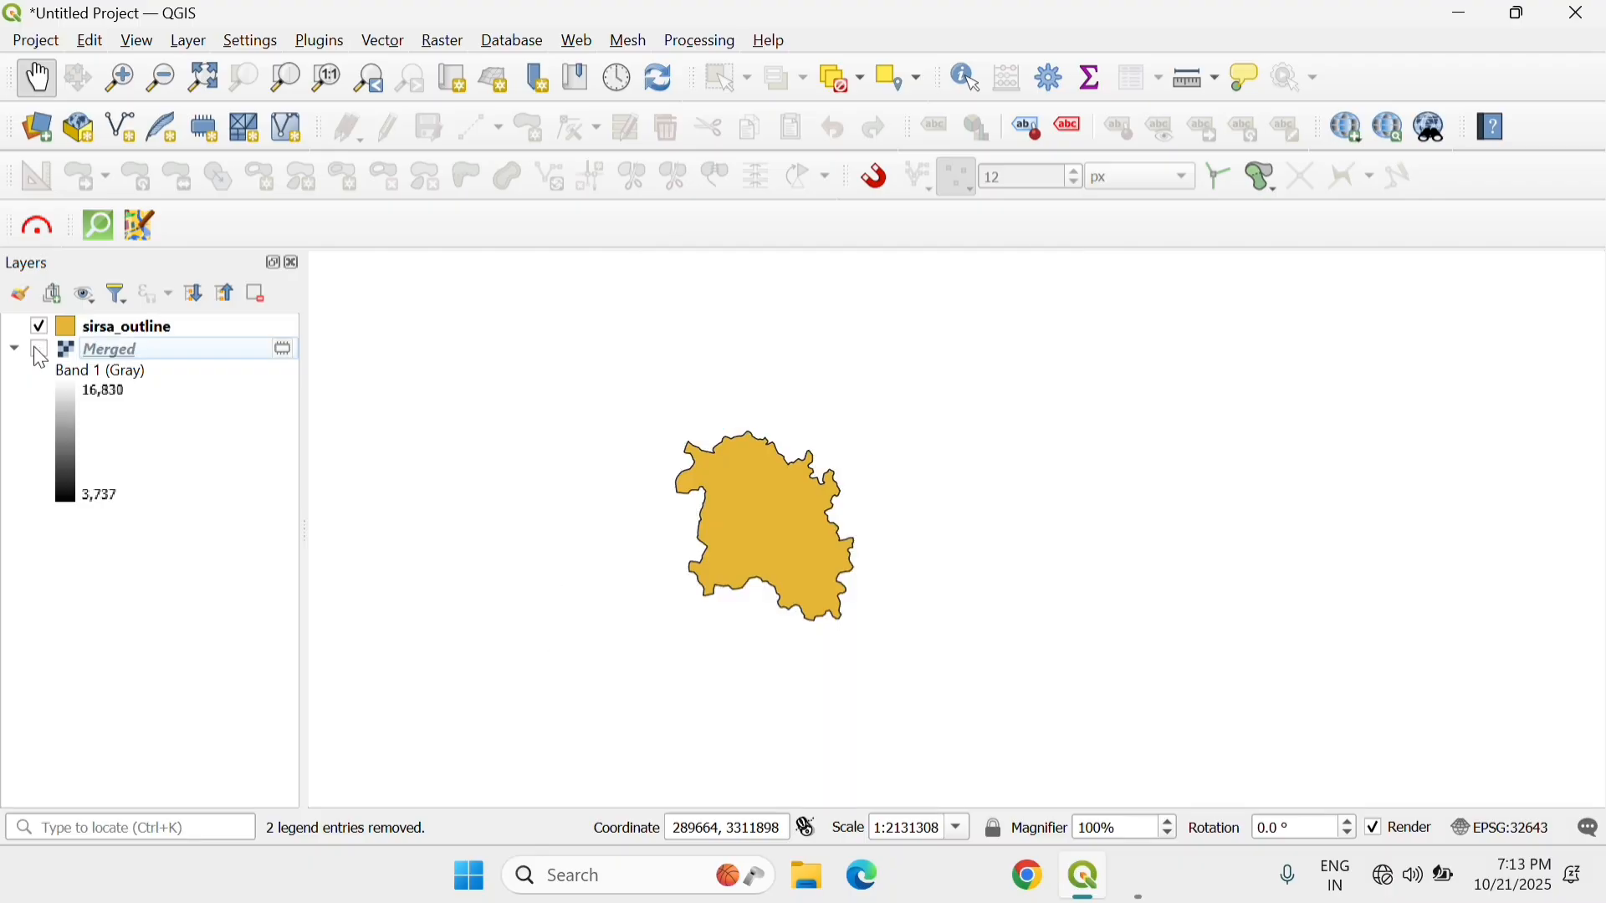
pyautogui.click(37, 350)
# - Set the simple fill style of the sirsa_outline layer to No Brush
pyautogui.click(65, 326)
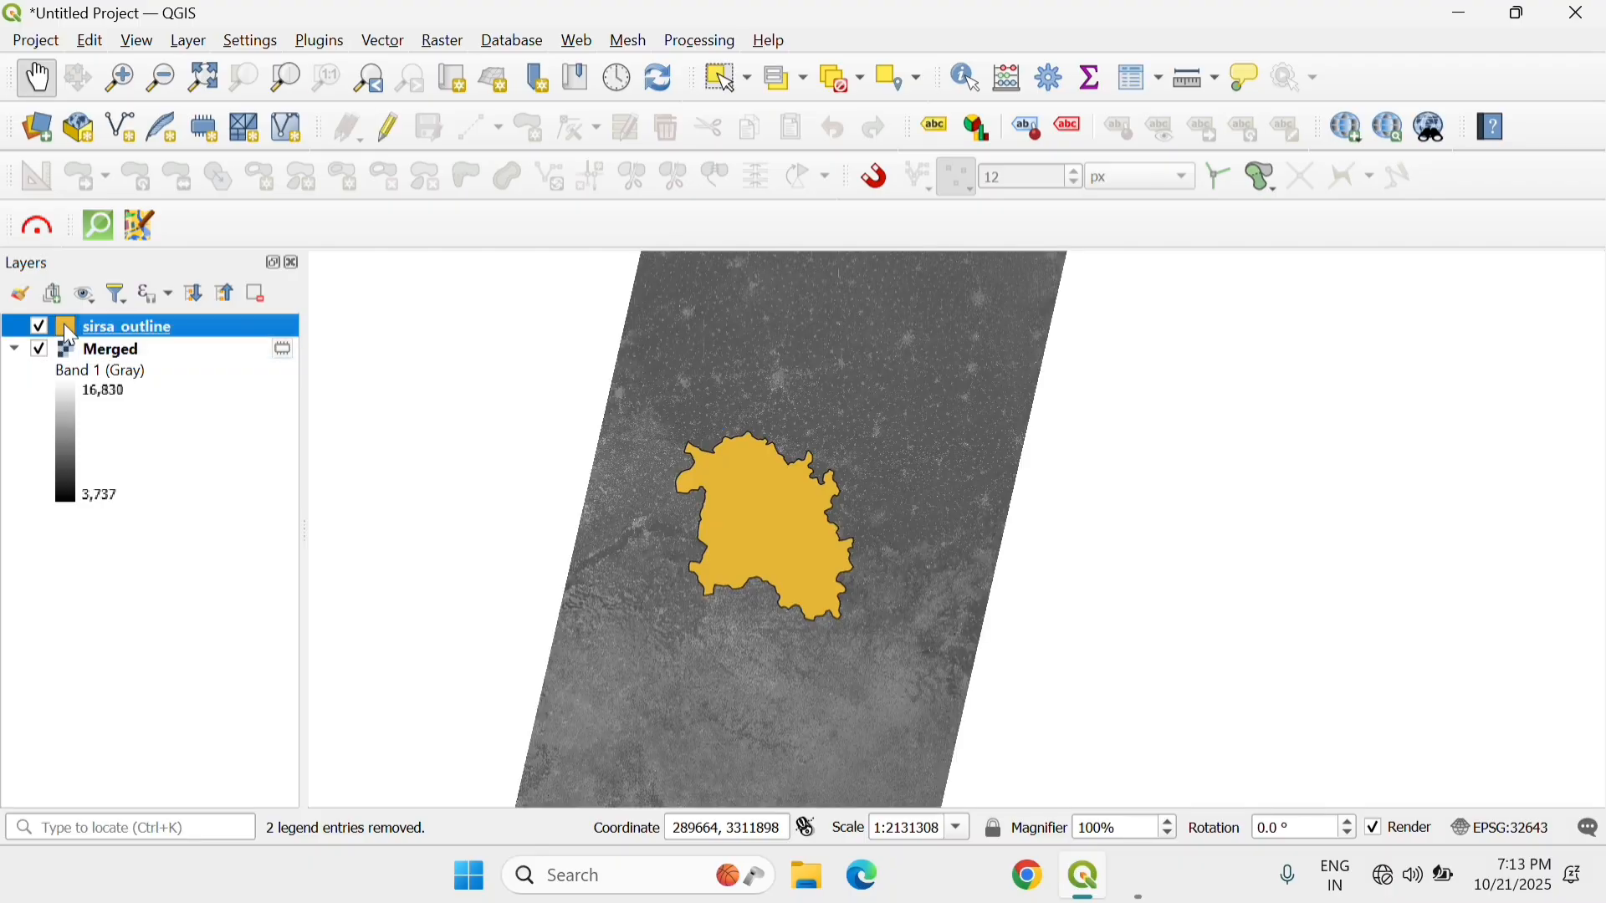
pyautogui.doubleClick(74, 328)
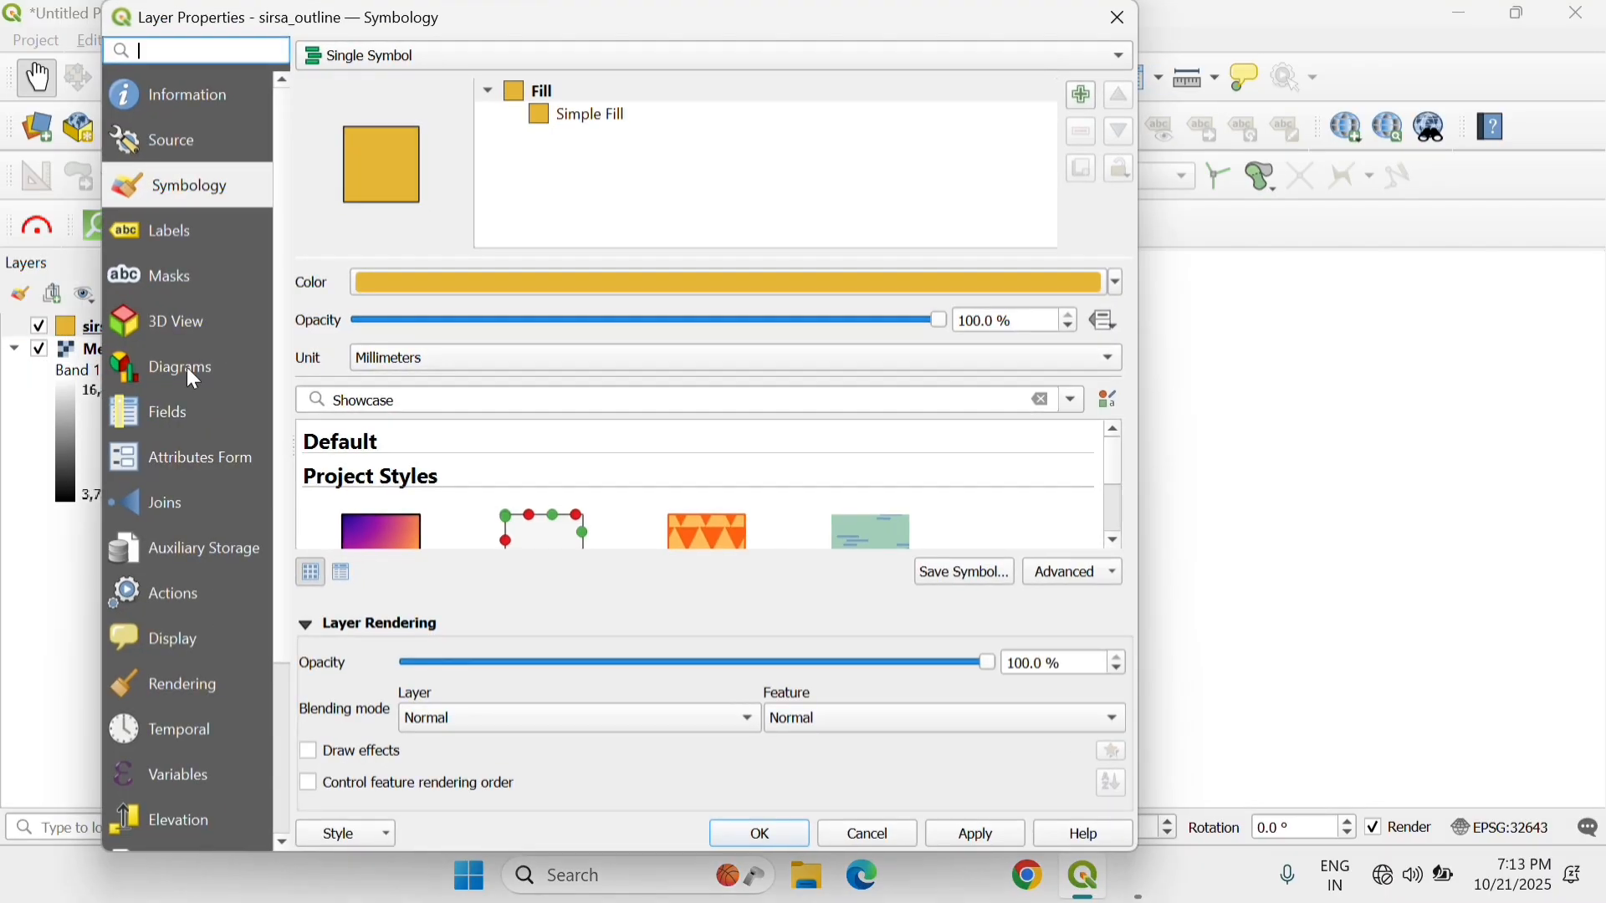
pyautogui.click(542, 115)
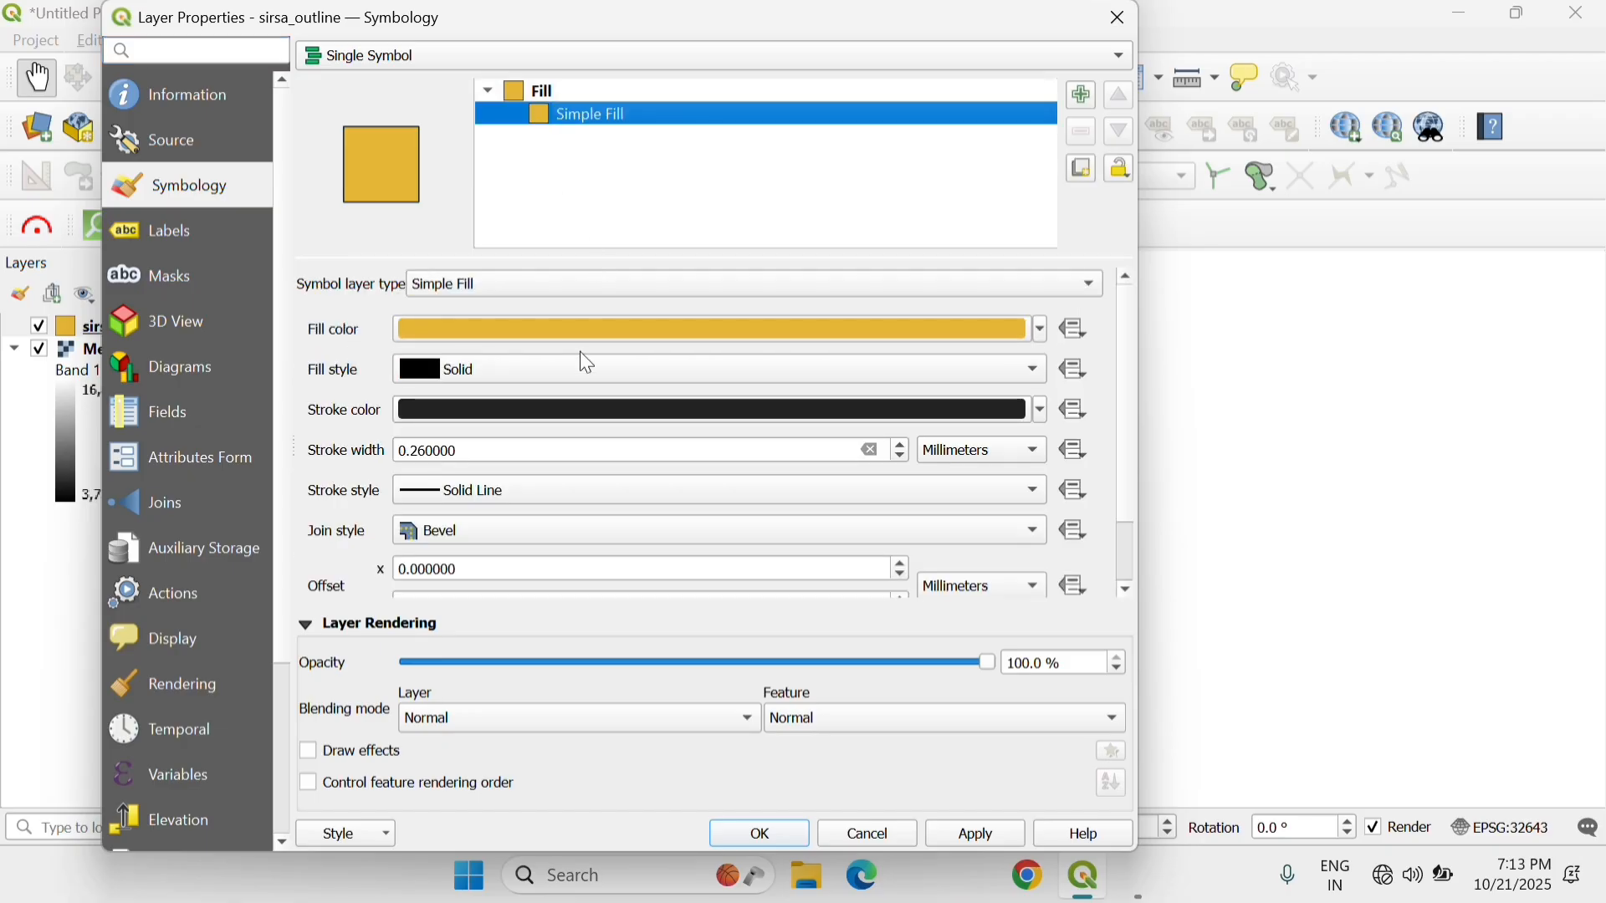
pyautogui.click(597, 329)
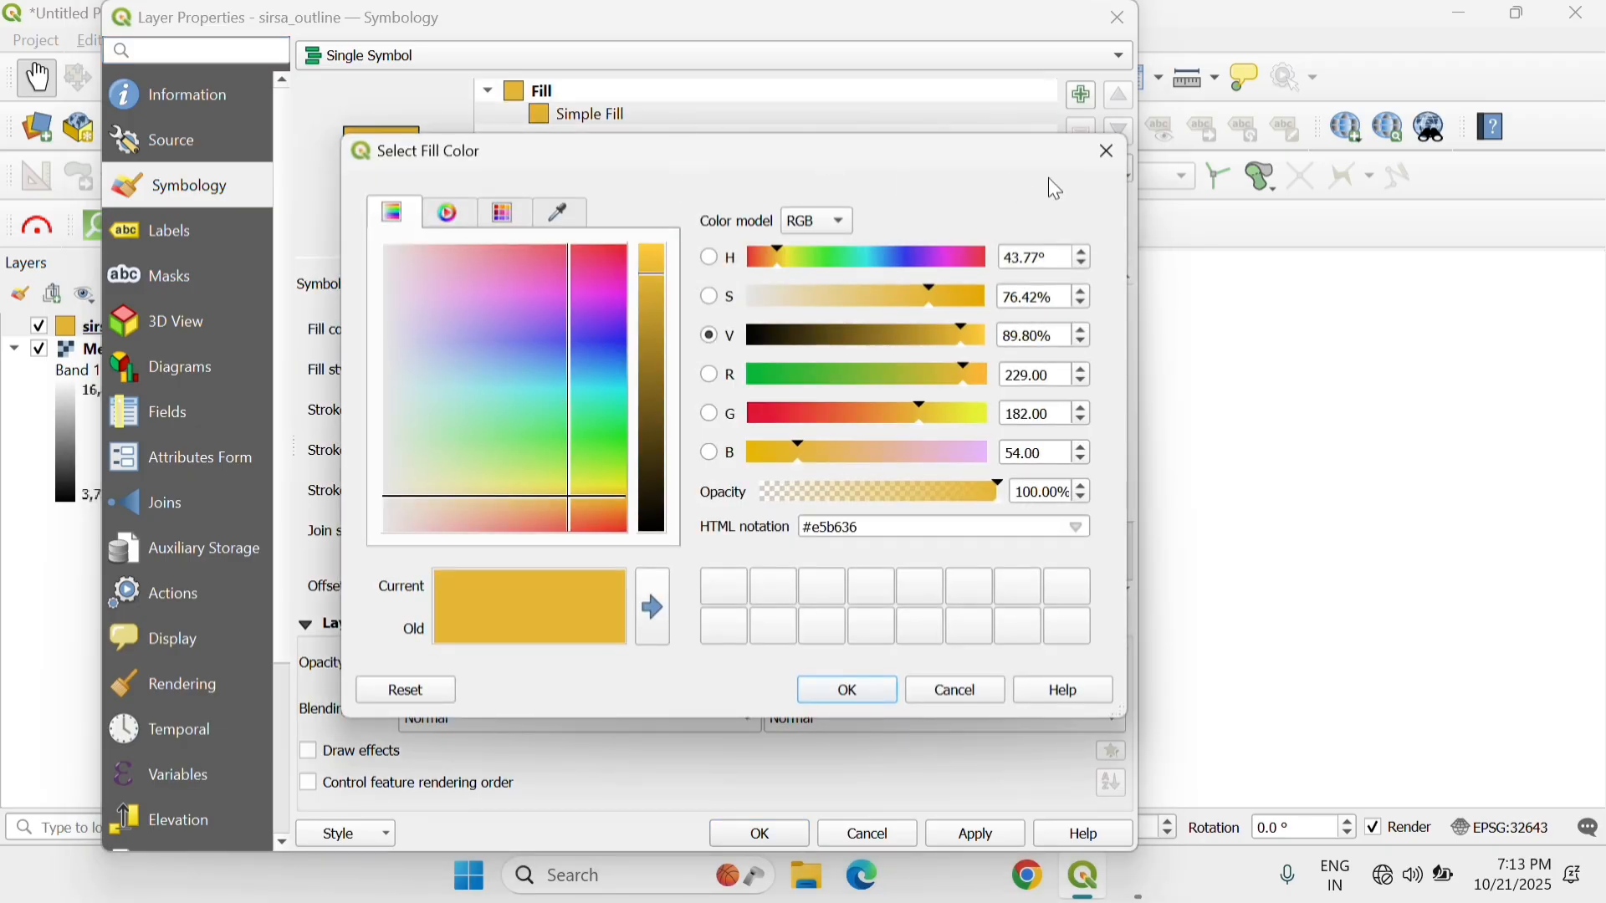
pyautogui.click(1106, 151)
pyautogui.click(640, 373)
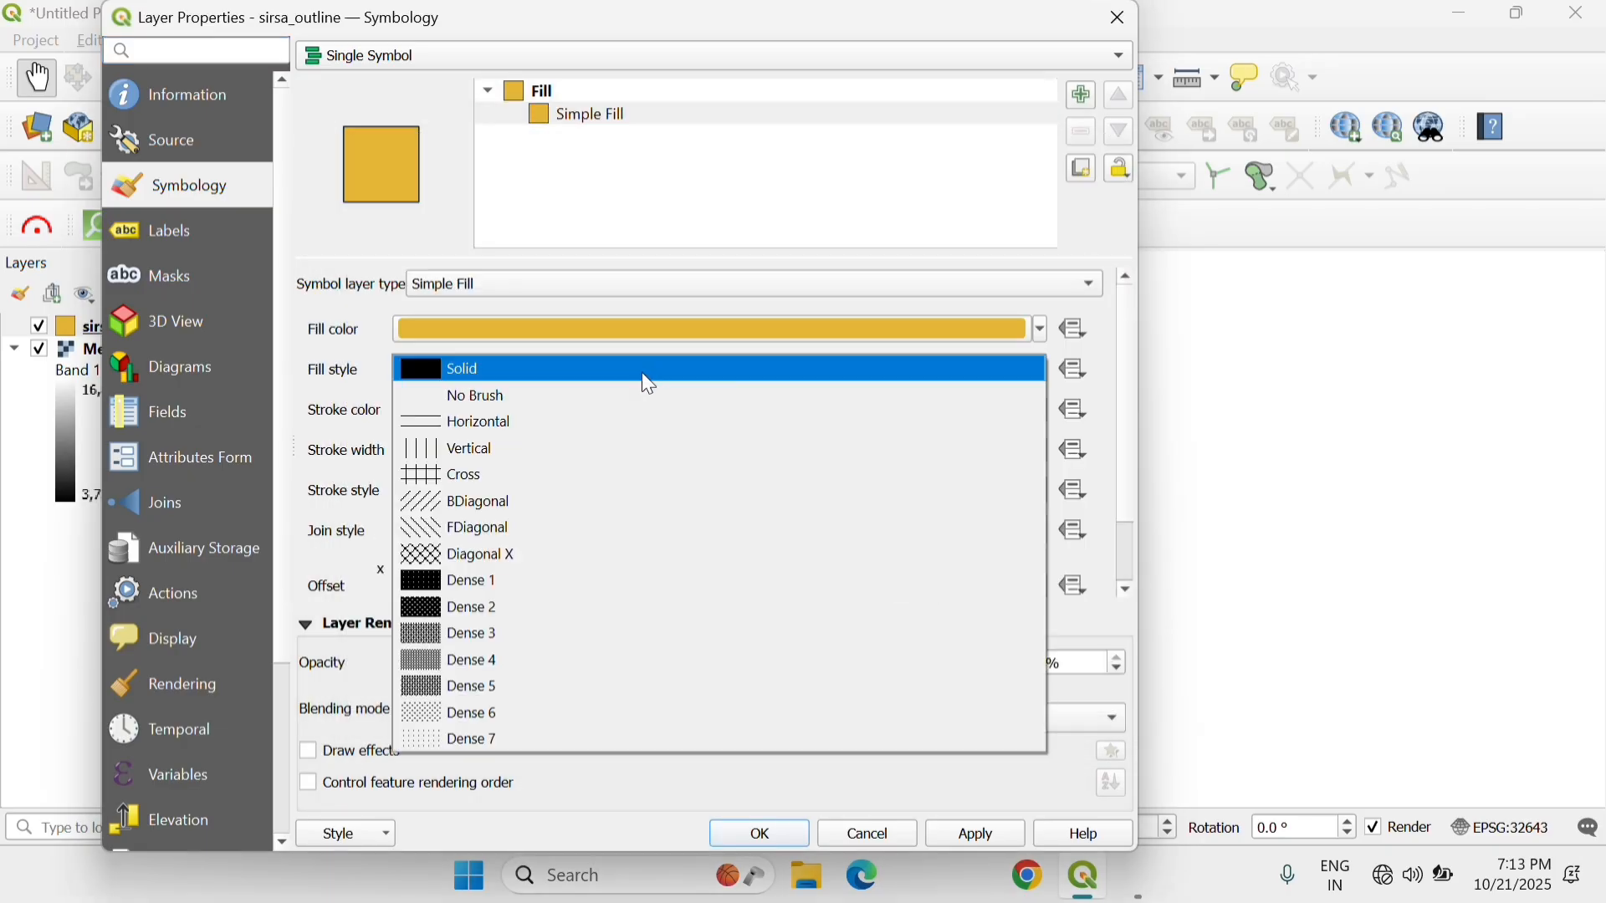
pyautogui.click(570, 407)
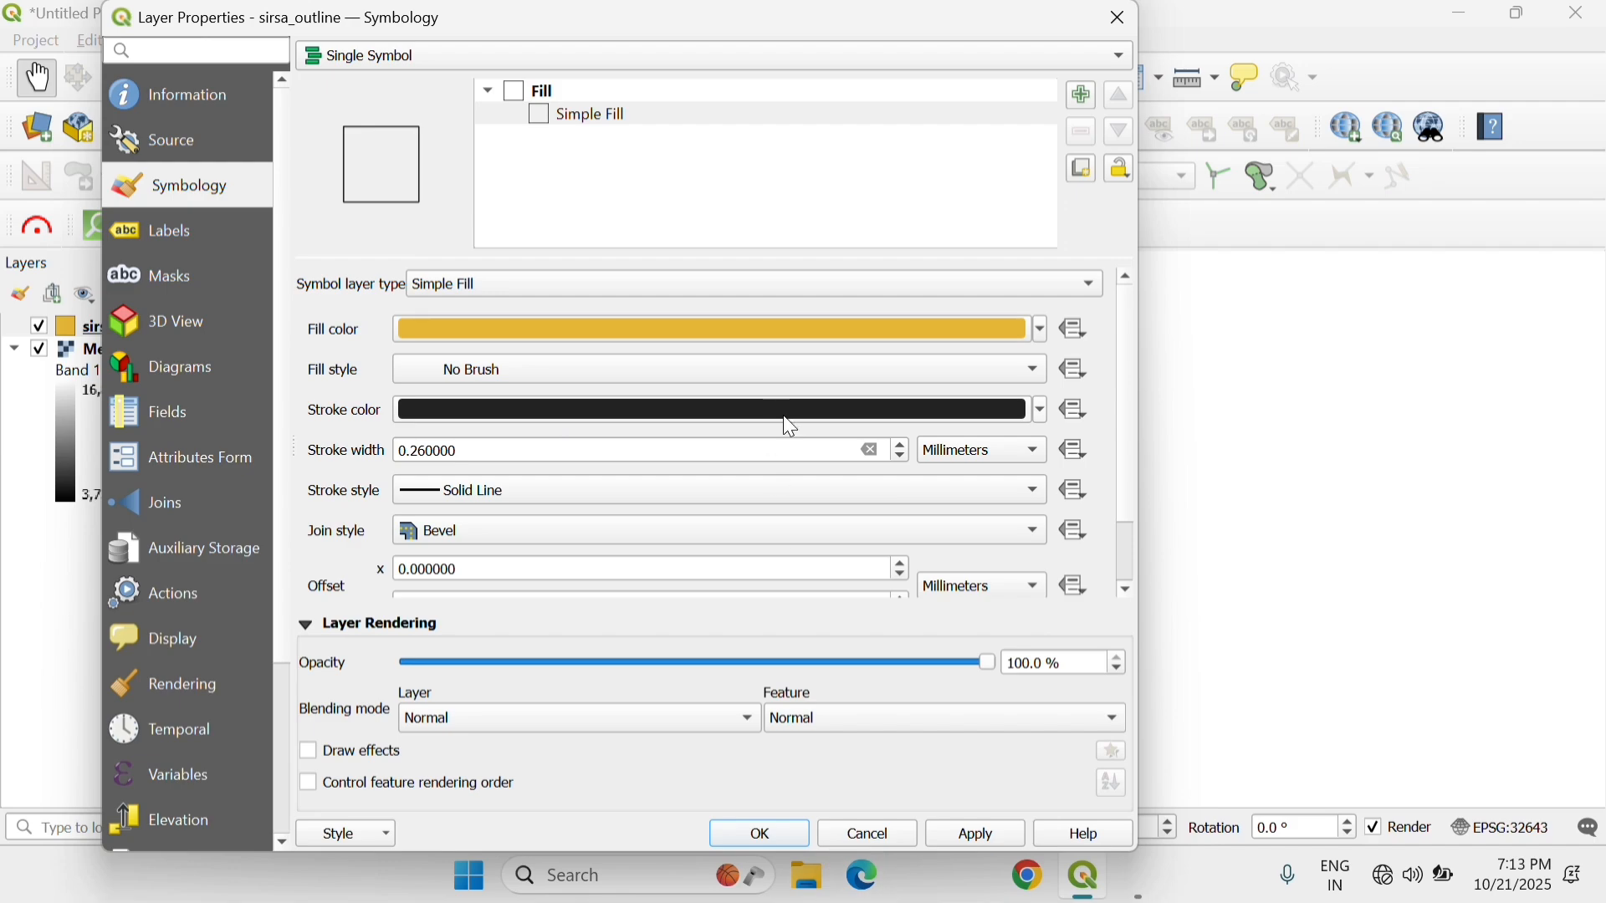
# - Set the sirsa_outline stroke color to yellow and apply the symbology
pyautogui.click(1039, 409)
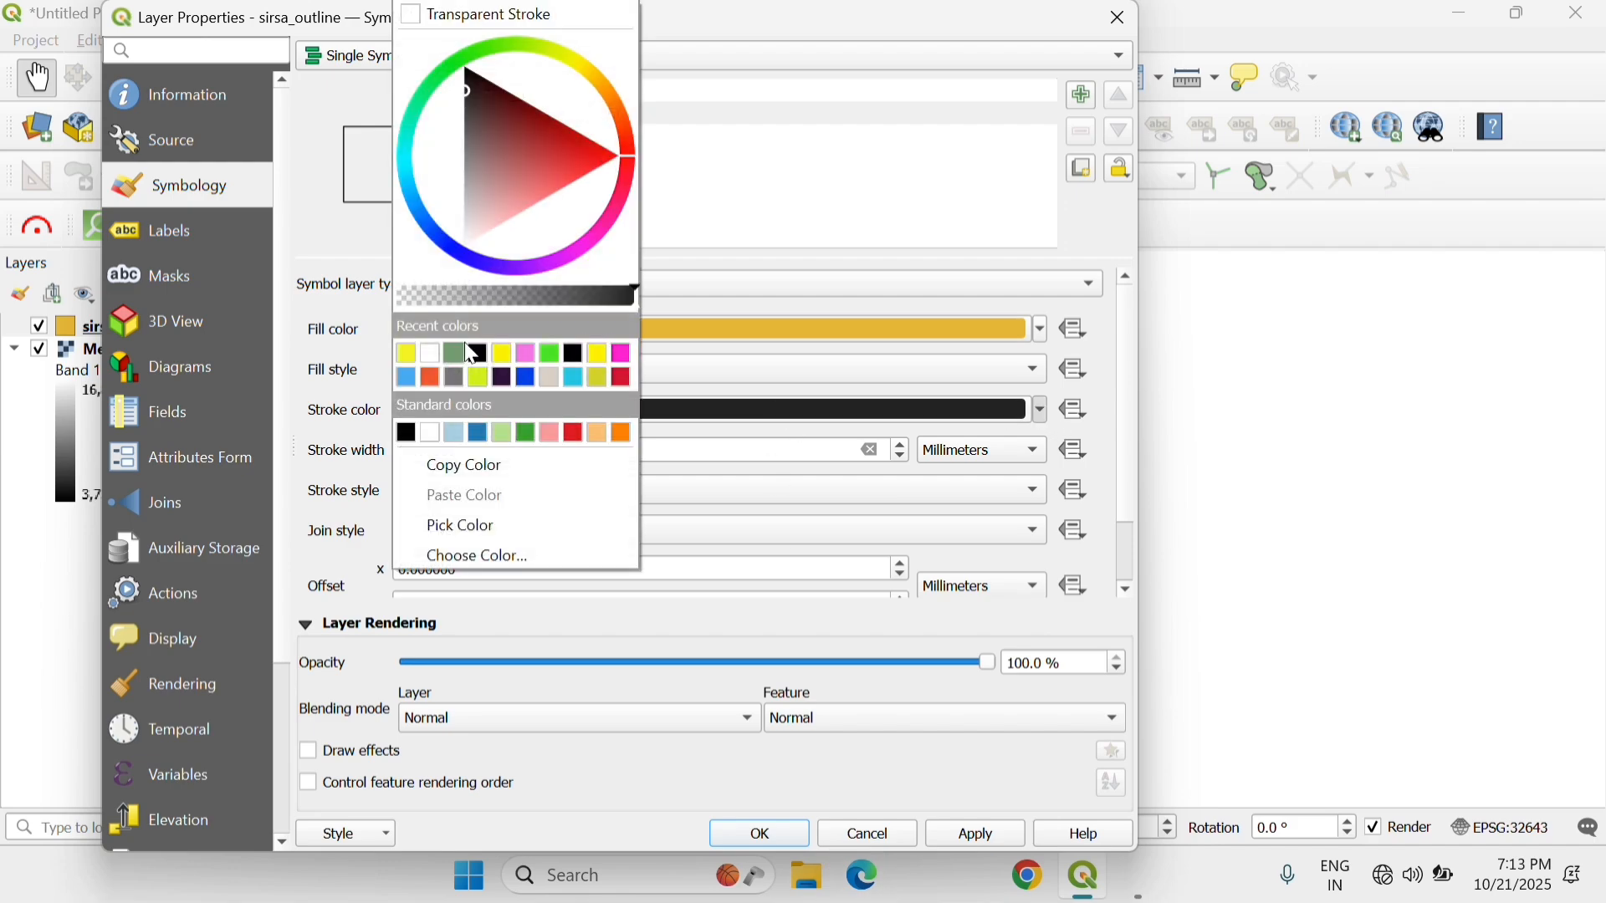
pyautogui.click(594, 354)
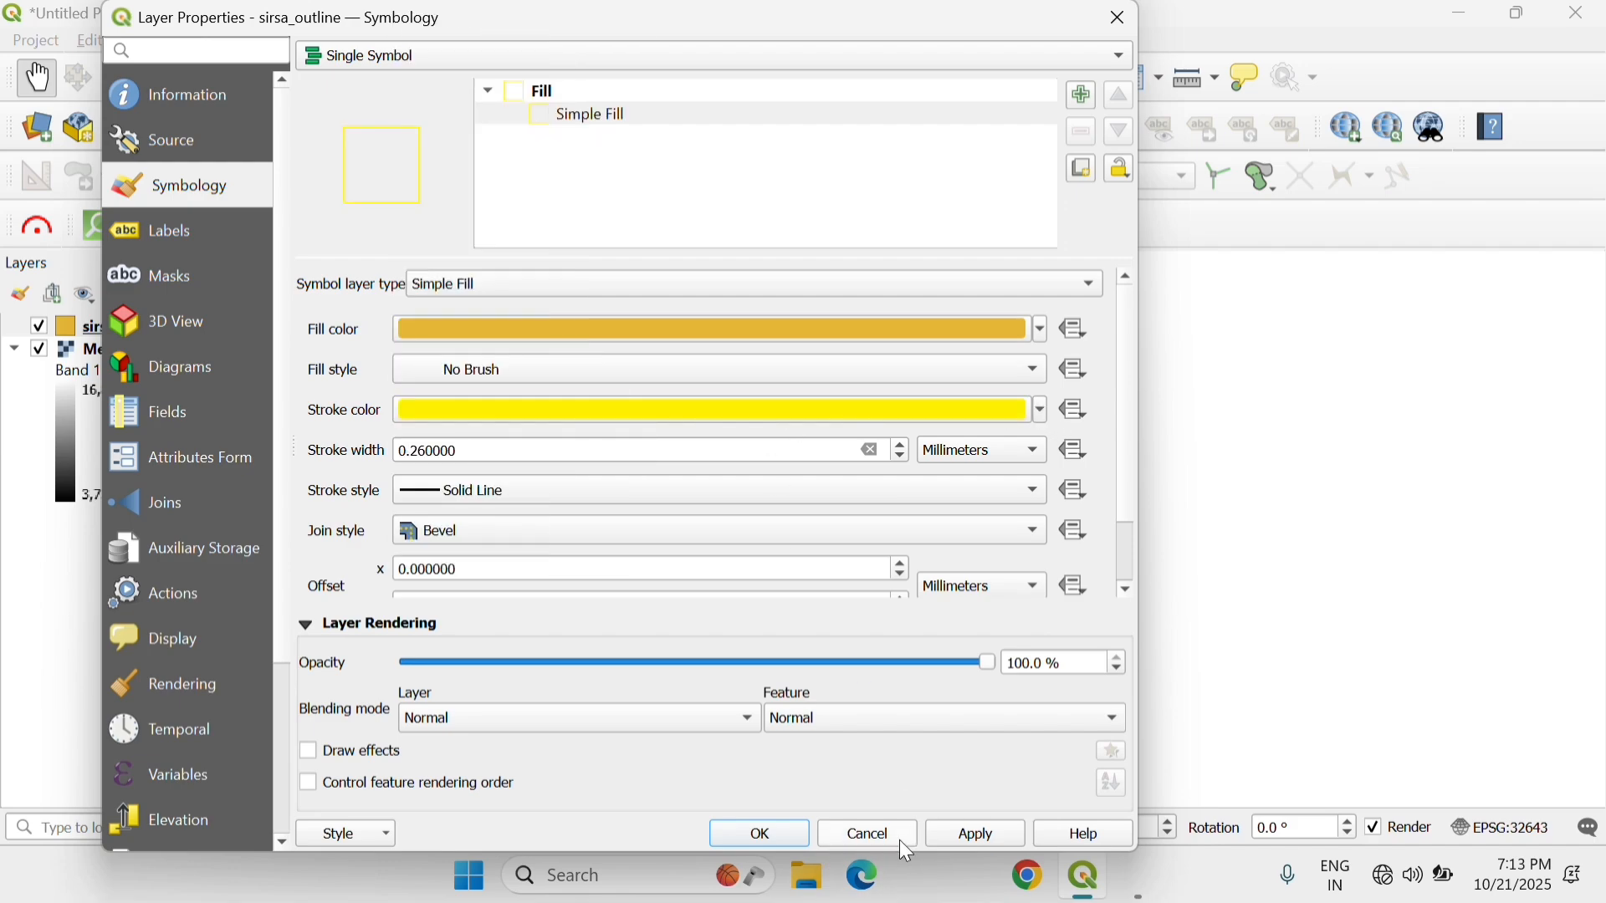
pyautogui.click(973, 839)
pyautogui.click(797, 828)
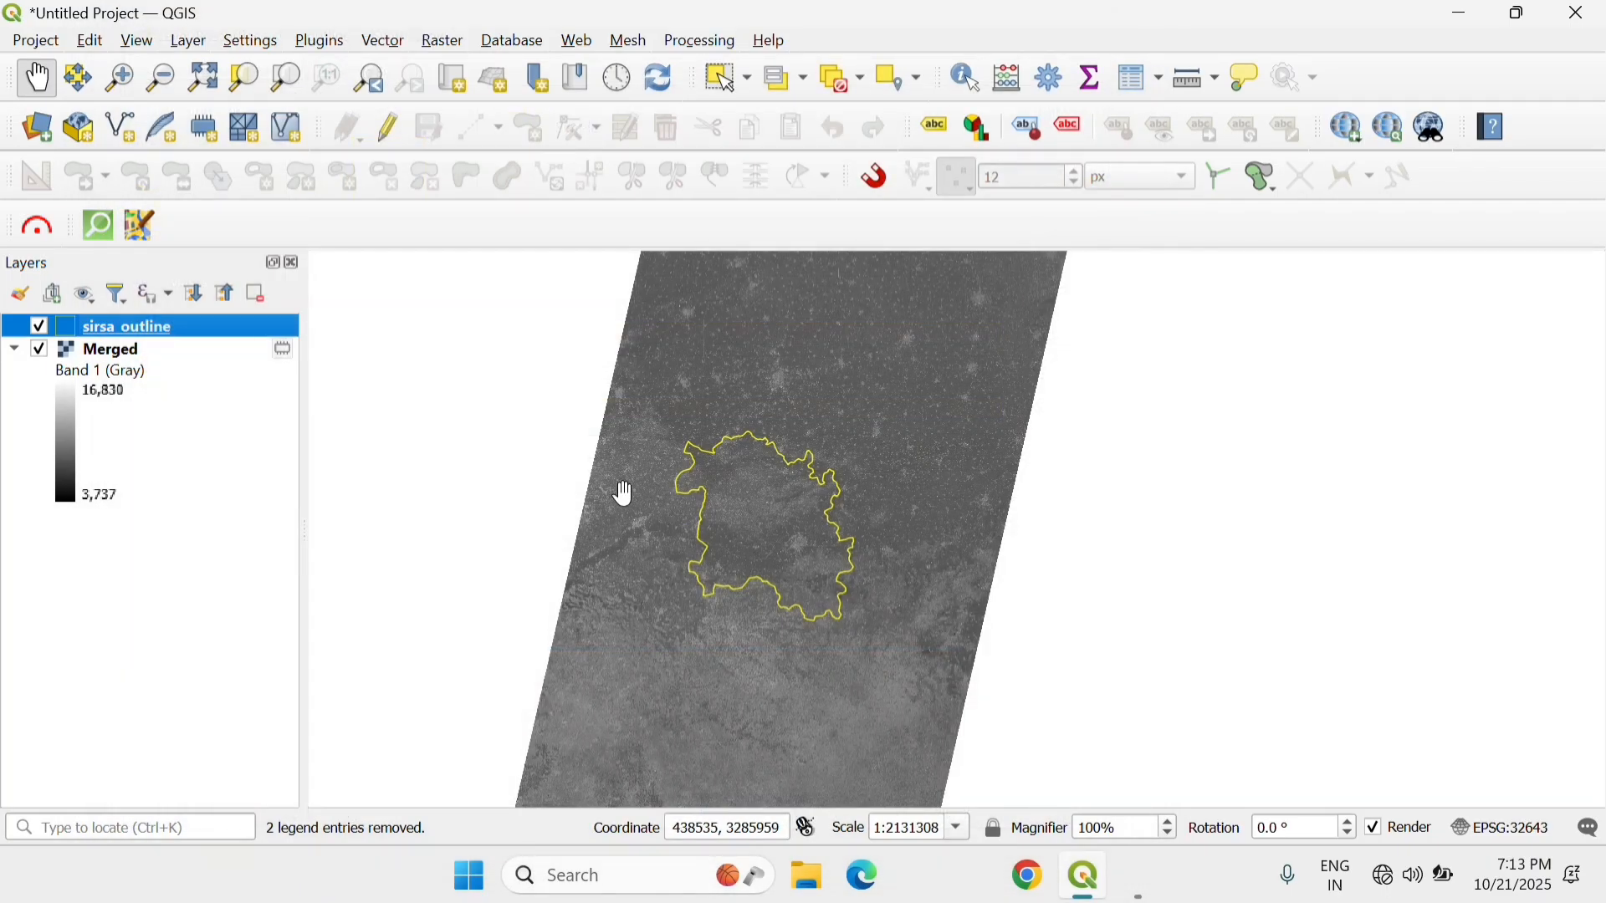
# - Compare the yellow sirsa_outline boundary with and without the Merged raster beneath it
pyautogui.click(40, 349)
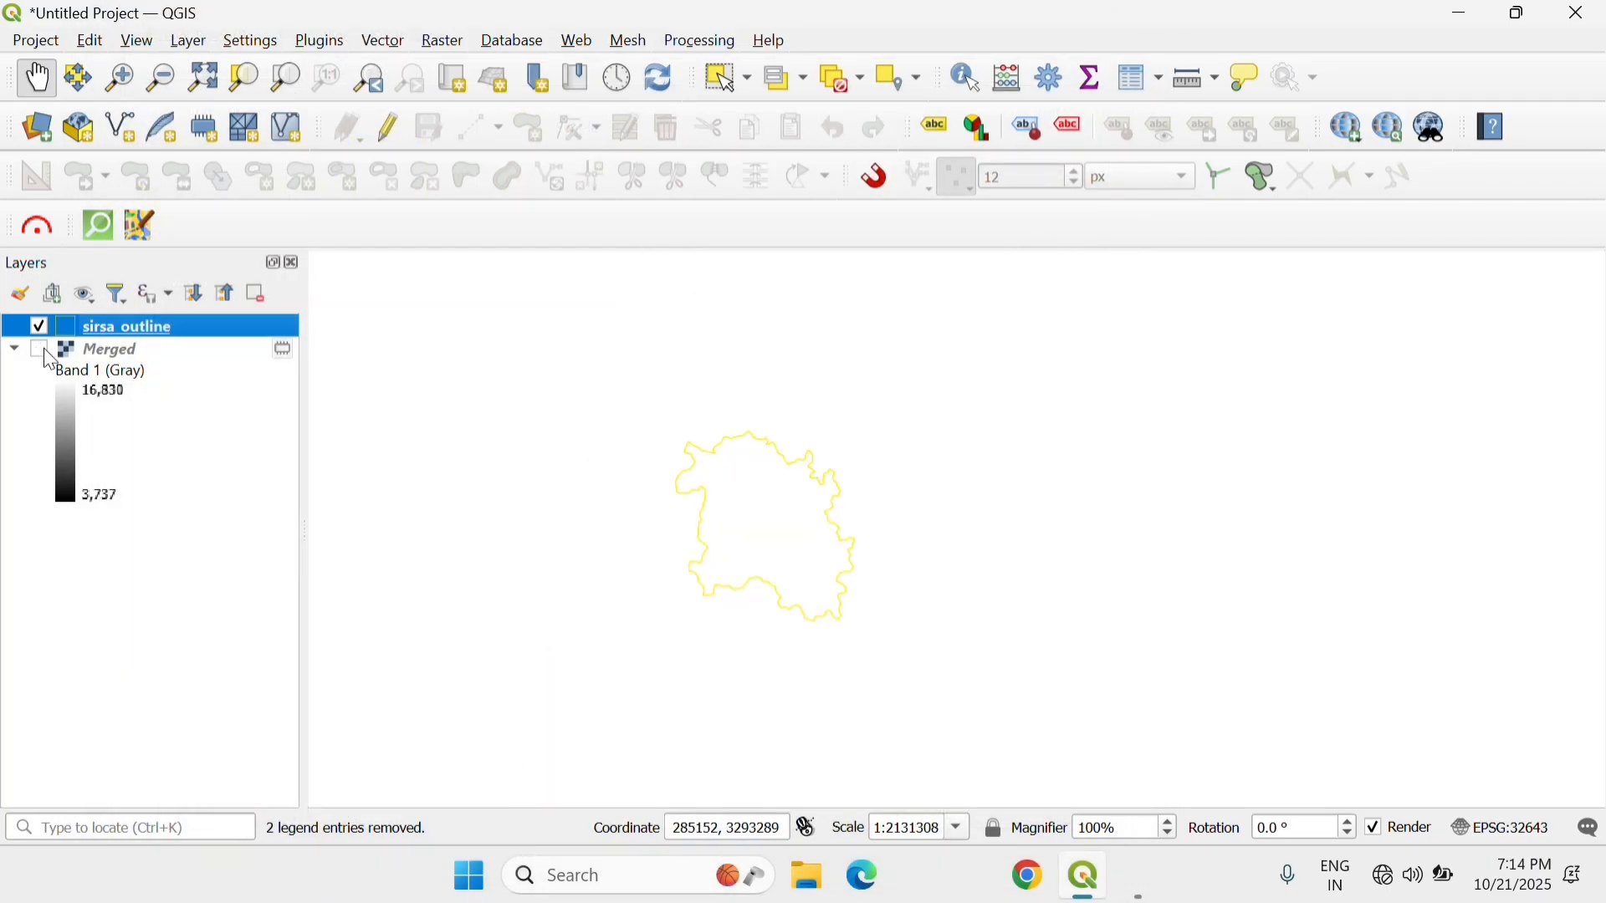
pyautogui.click(40, 348)
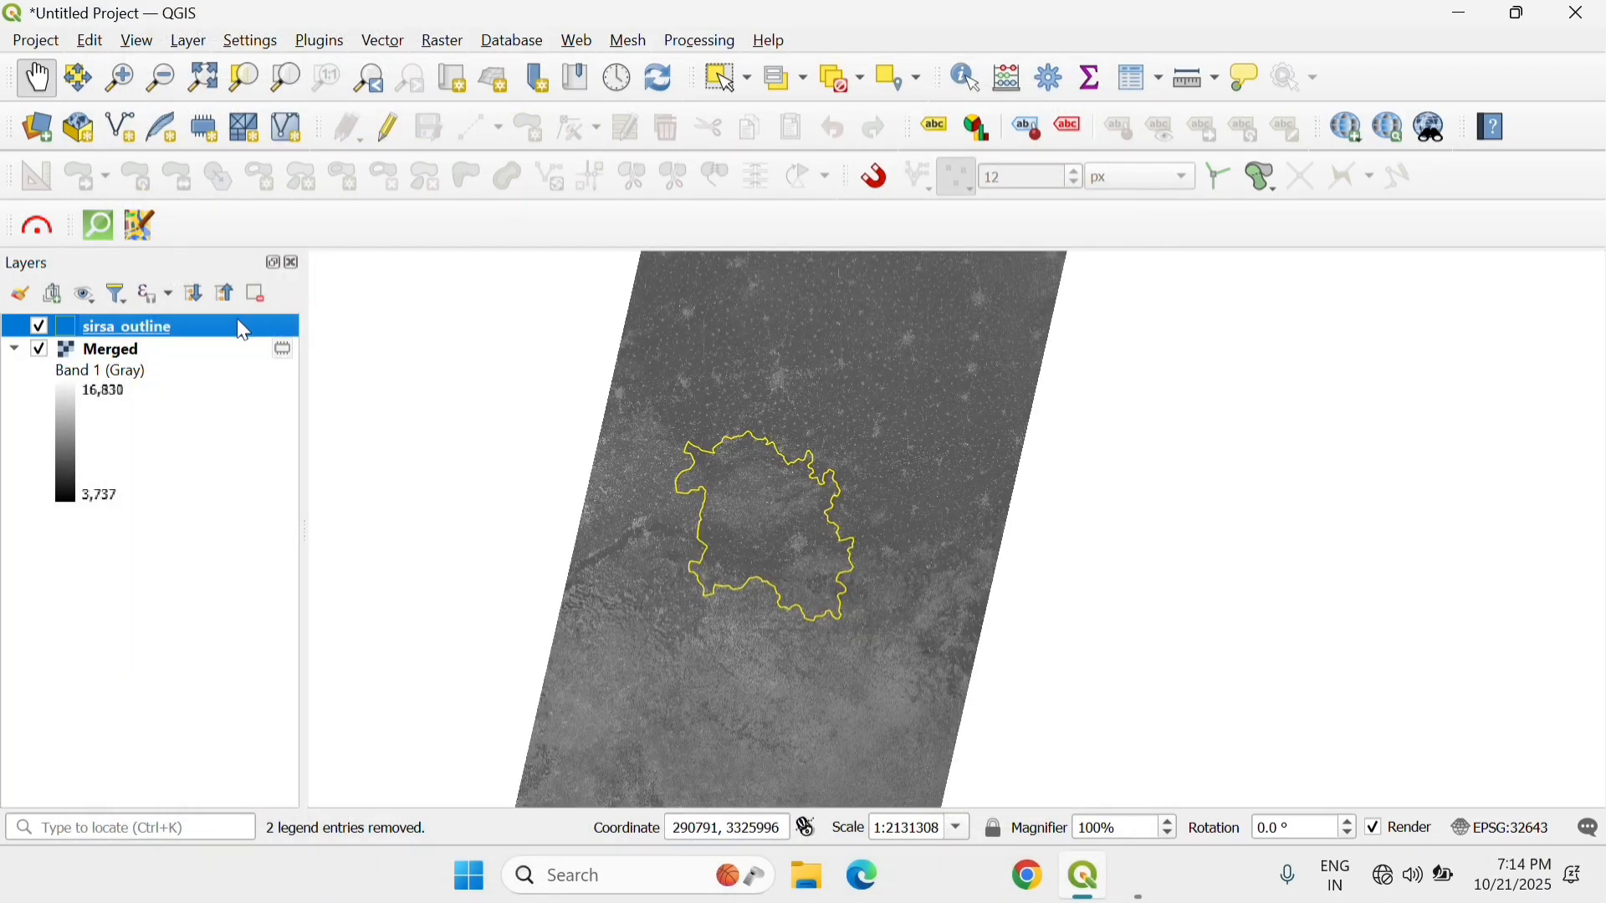
# - Locate the Save As export option for the Merged raster without exporting it
pyautogui.rightClick(173, 359)
pyautogui.moveTo(295, 460)
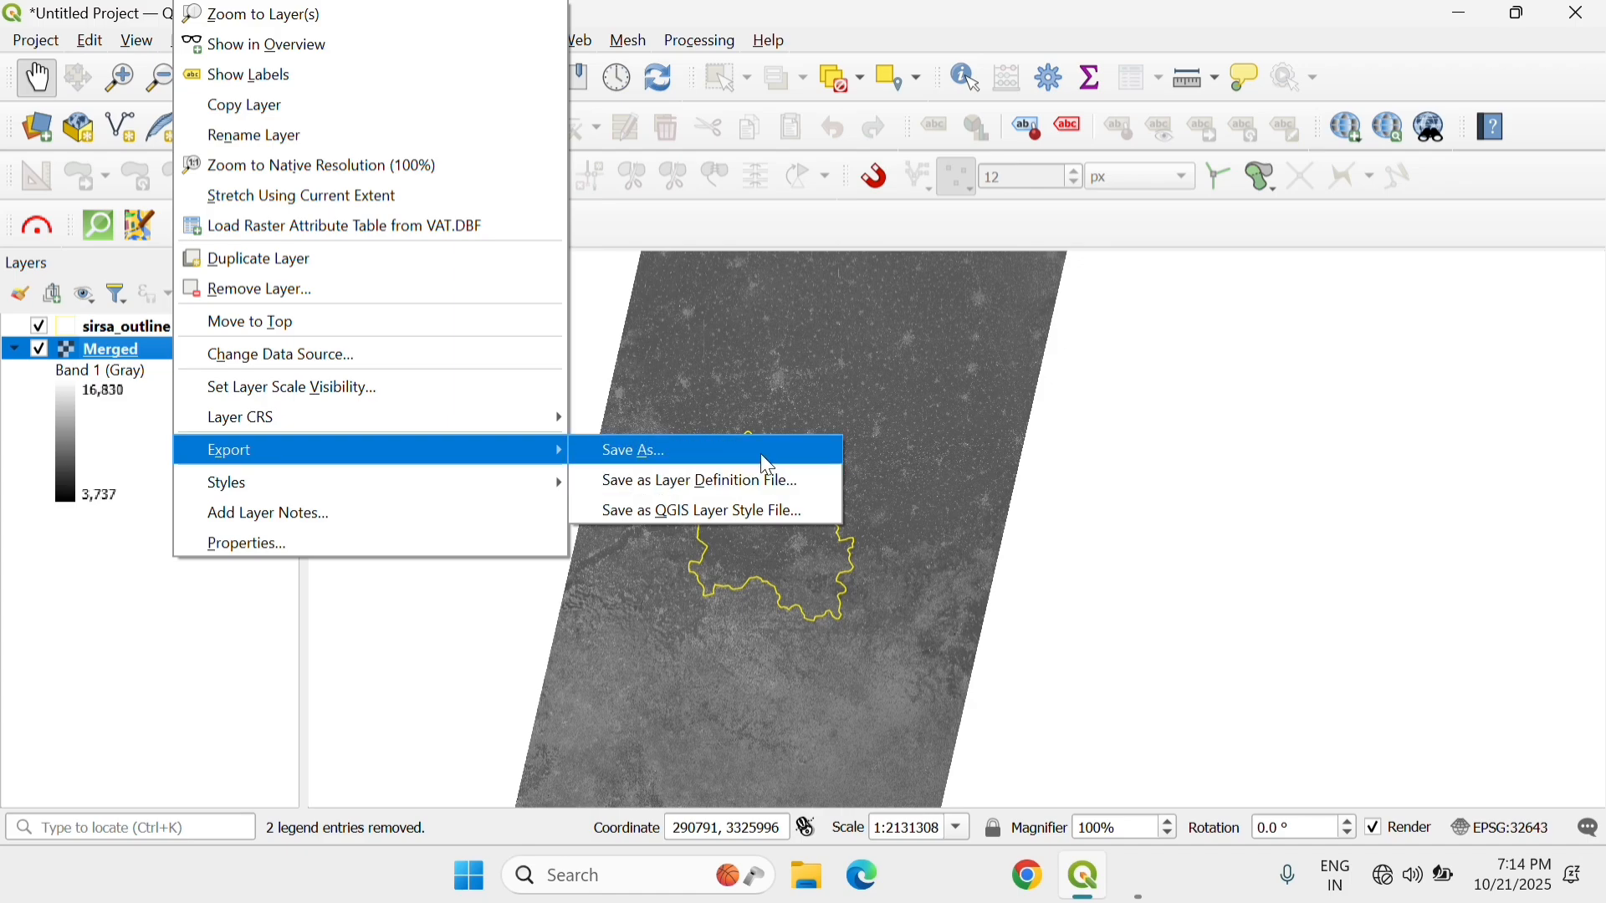
pyautogui.click(914, 391)
# - Examine at several scales how the Merged raster covers the area inside the yellow sirsa_outline boundary
pyautogui.scroll(1, 719, 520)
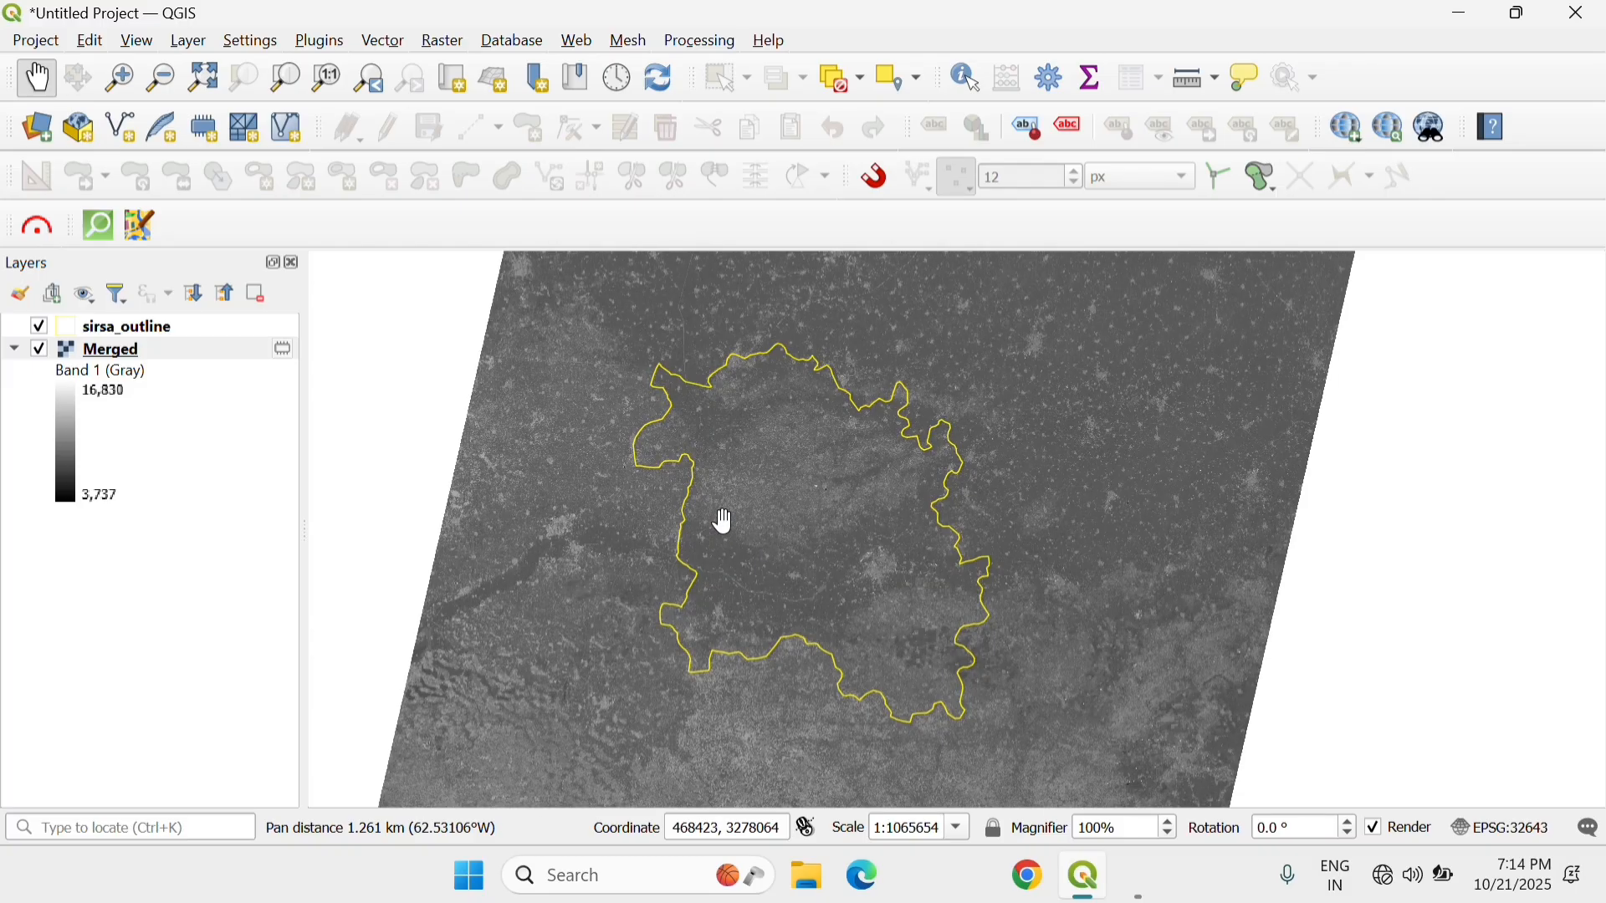
pyautogui.scroll(-2, 723, 520)
pyautogui.moveTo(692, 545); pyautogui.dragTo(1147, 549)
pyautogui.scroll(-1, 1181, 519)
pyautogui.scroll(1, 1179, 519)
pyautogui.scroll(1, 1188, 565)
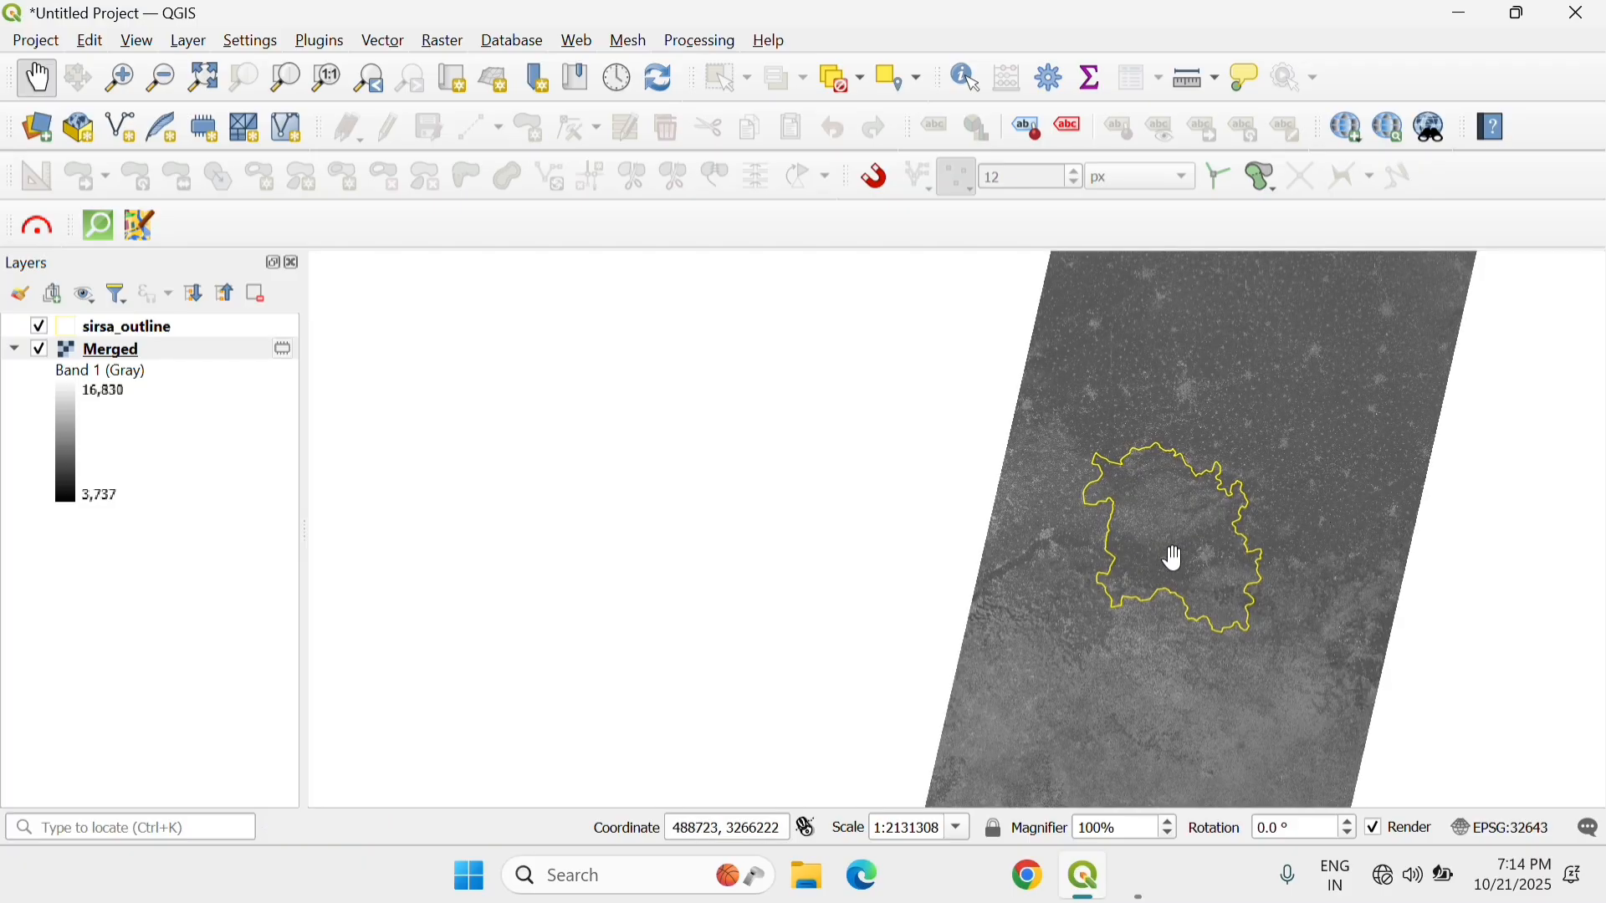
pyautogui.scroll(1, 1174, 558)
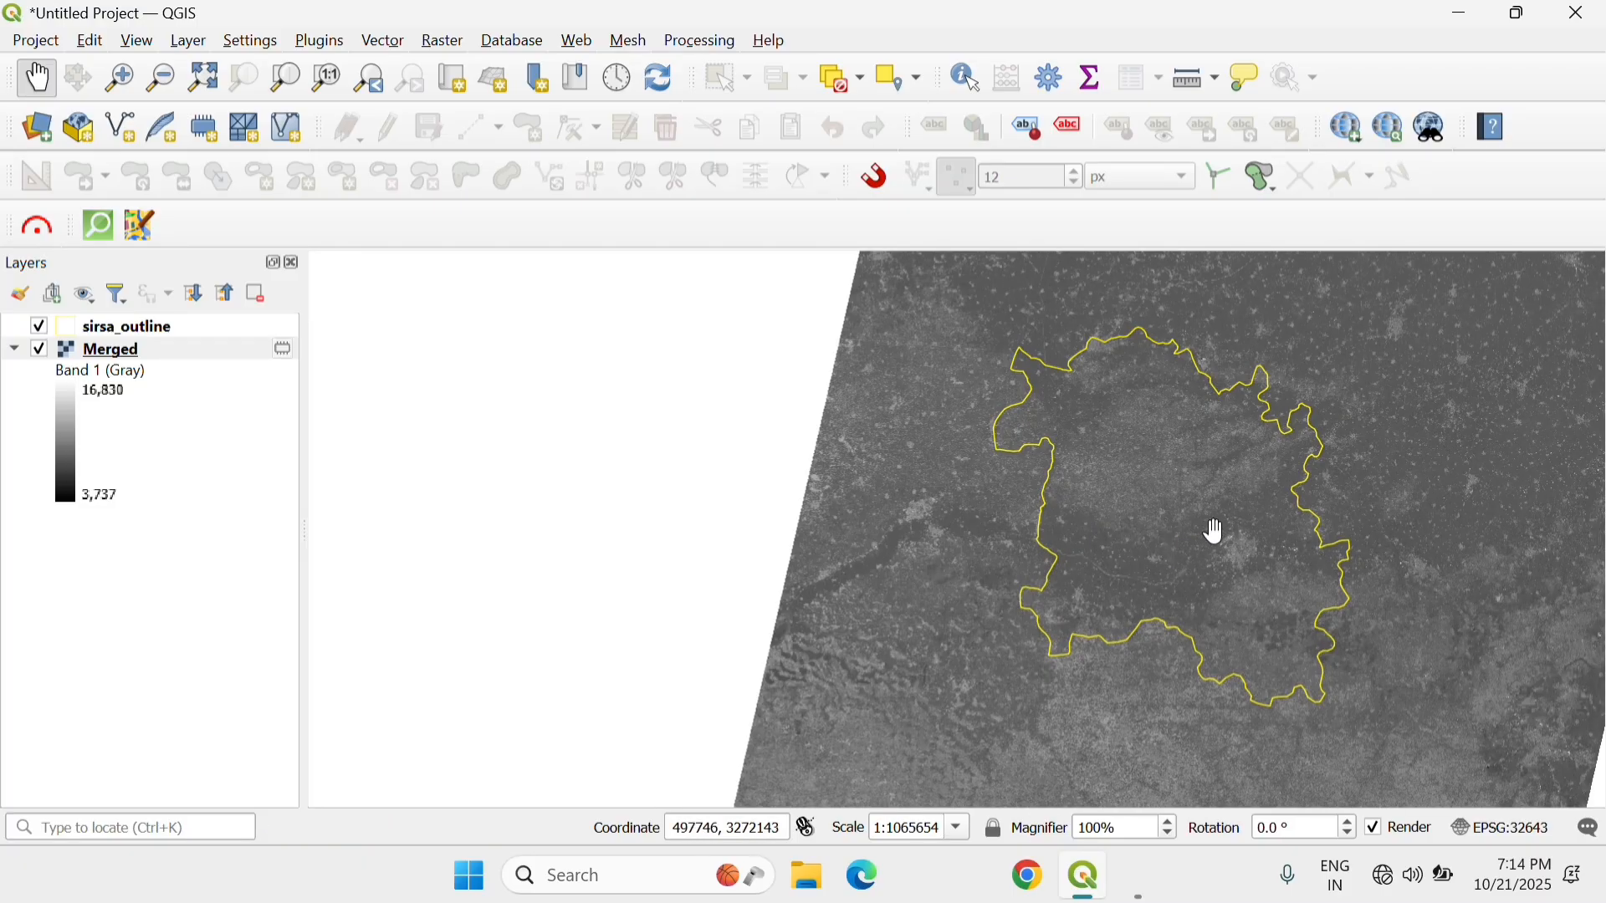